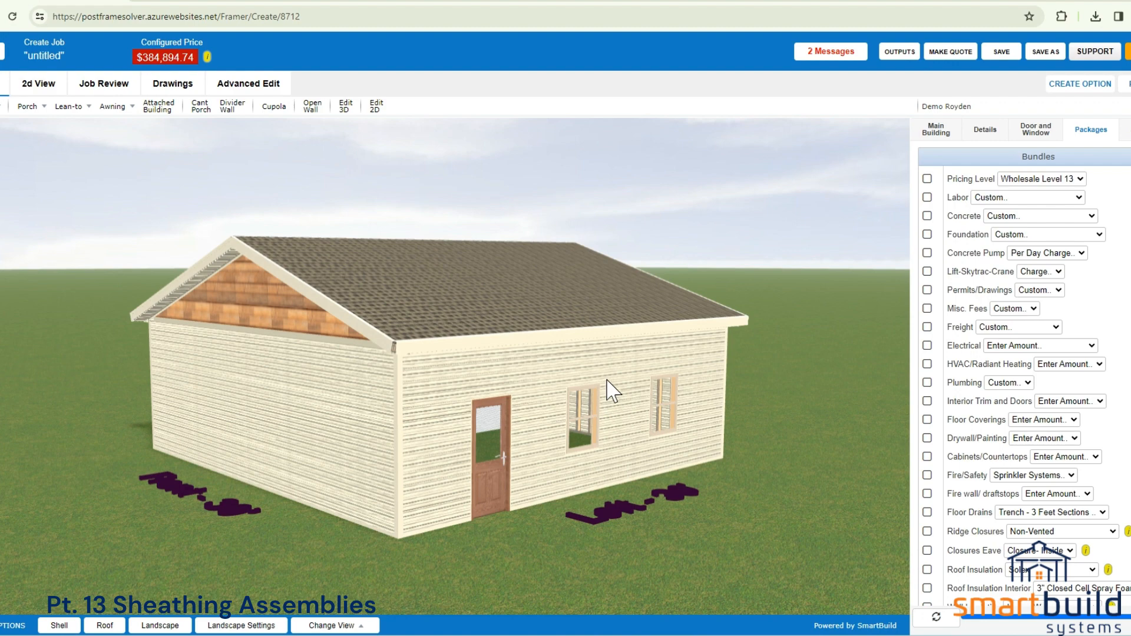
Step: Glance at the sheathing assemblies setup, then examine the untitled building's shingle roof in the 3D view
click(192, 5)
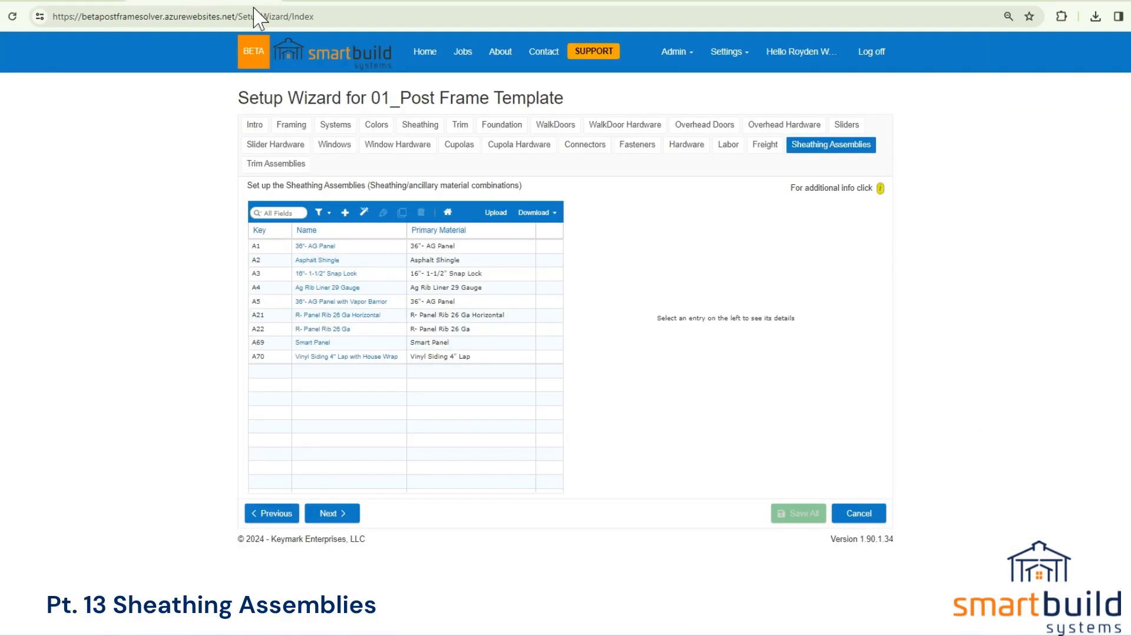
click(78, 4)
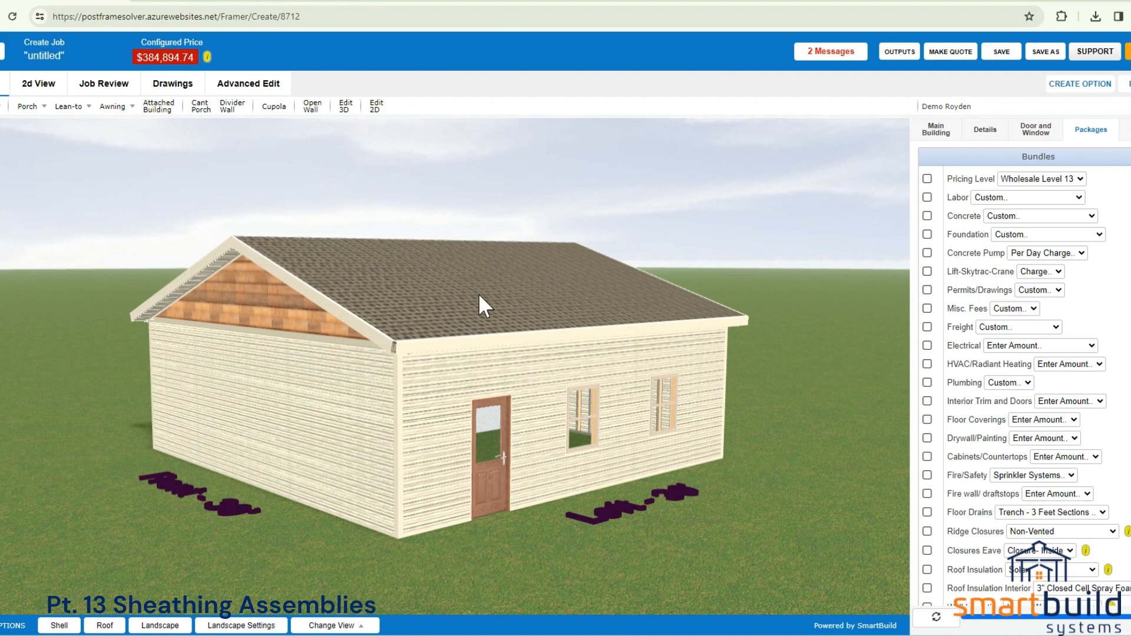
drag(478, 296, 384, 283)
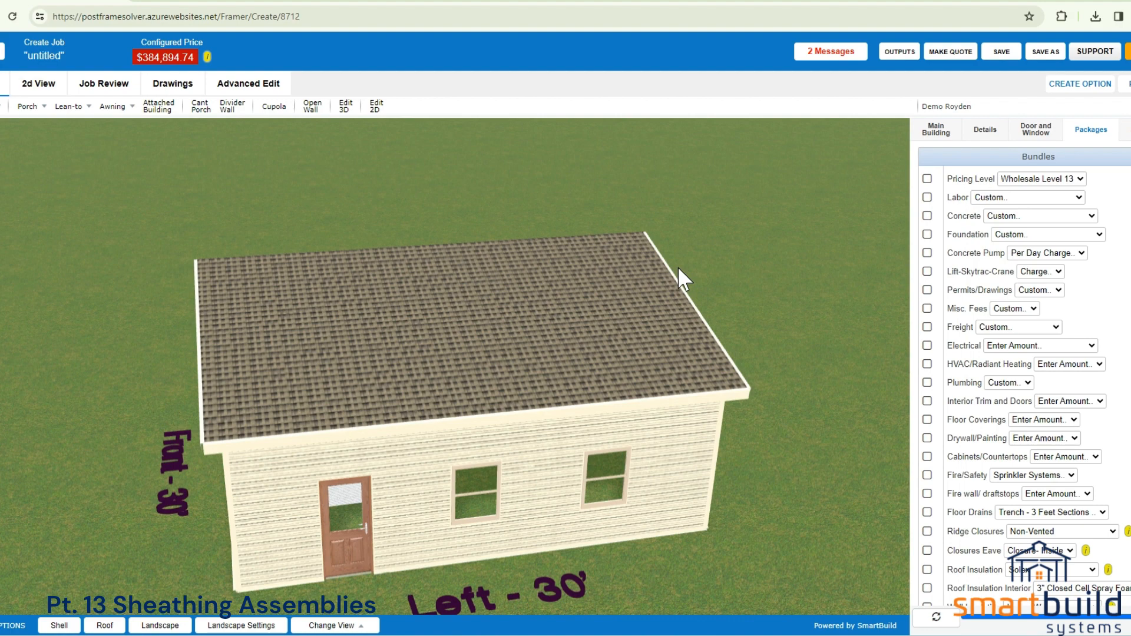
drag(843, 501, 489, 229)
Step: Switch to the Barndo1012 job and examine its metal roof panels up close from above
click(350, 1)
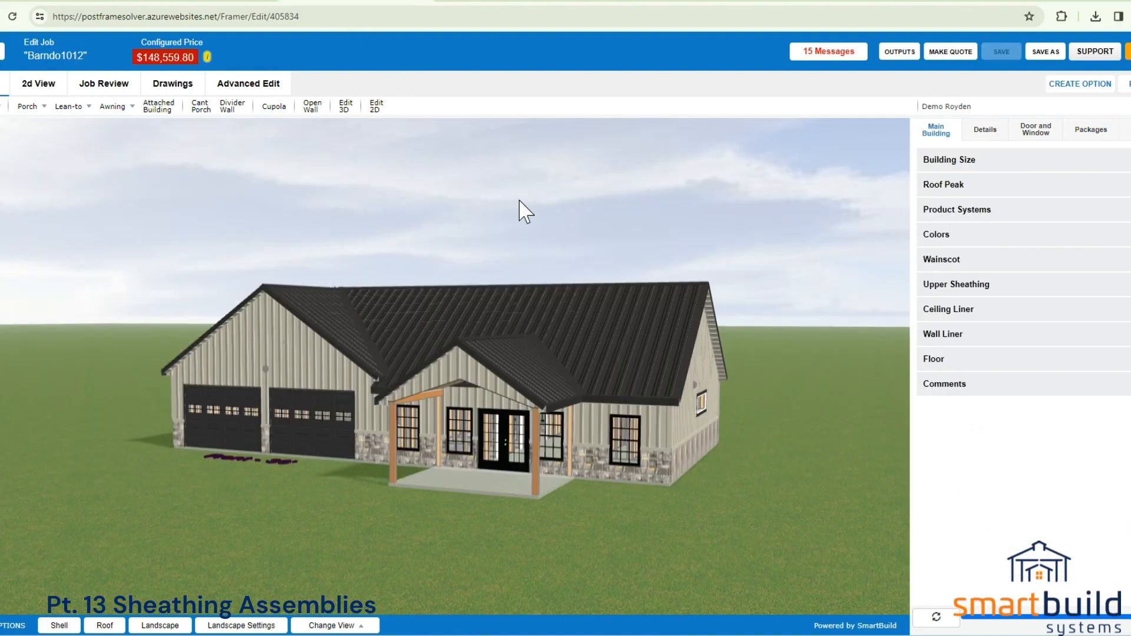
drag(589, 257, 592, 298)
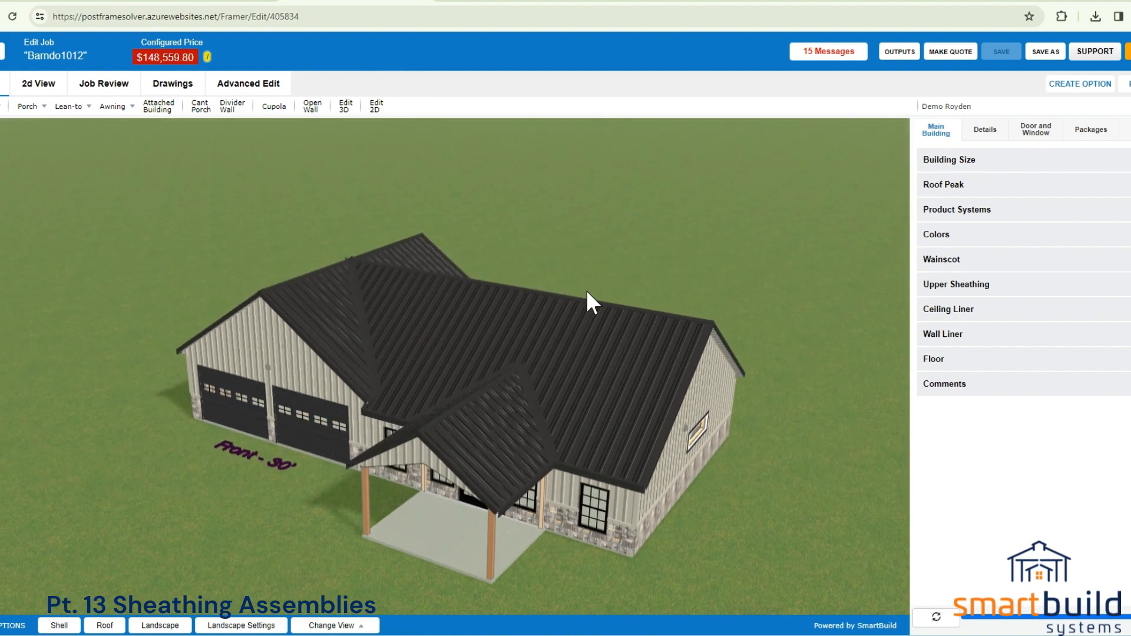
scroll(586, 290, up, 5)
scroll(678, 360, up, 2)
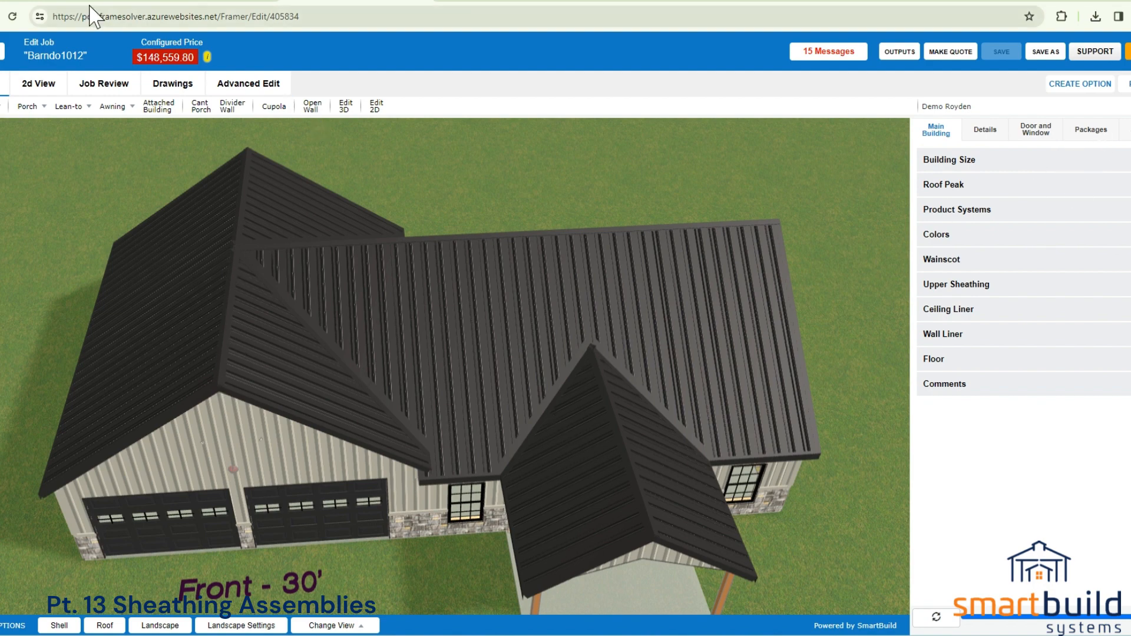
Step: Return to the untitled job, bring up its detail settings and examine the roof from above and underneath
click(62, 1)
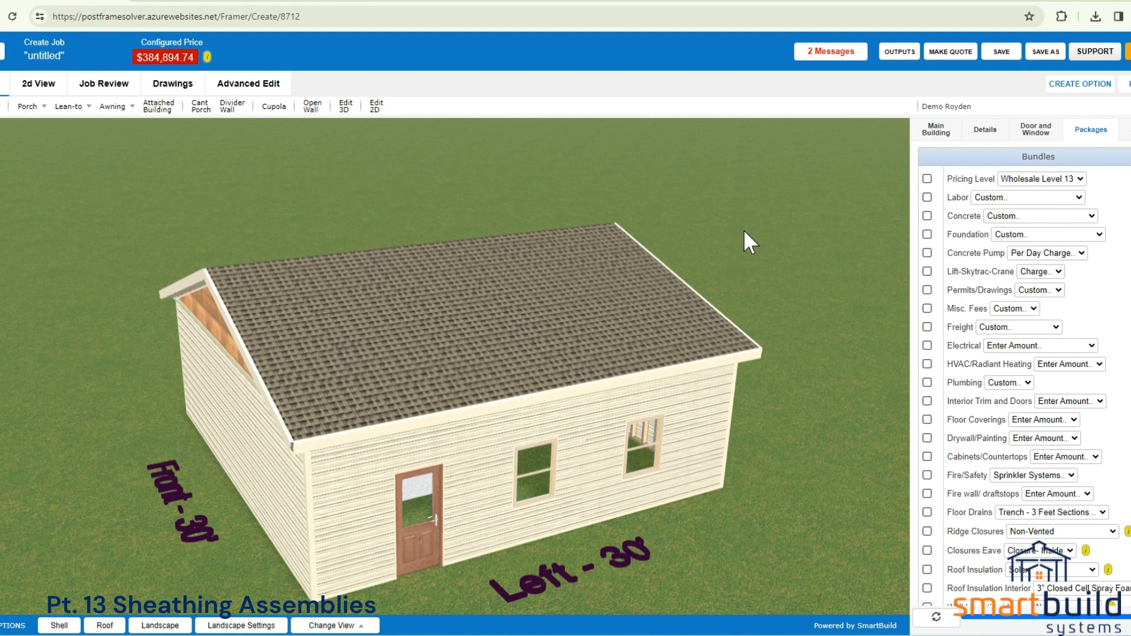
click(985, 129)
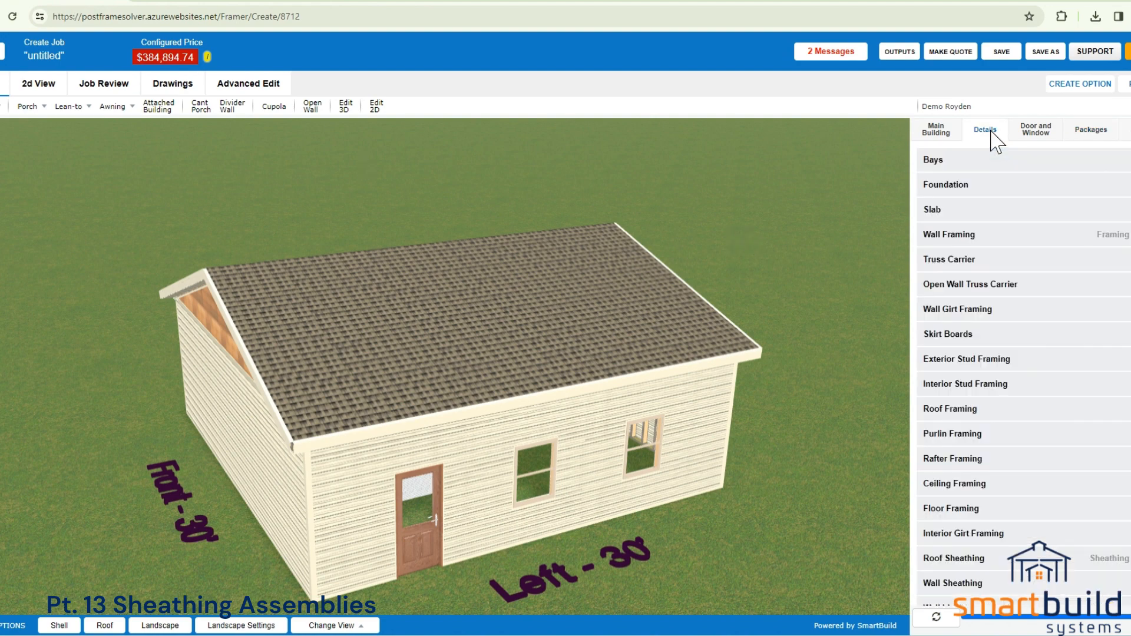
scroll(996, 412, down, 6)
drag(379, 386, 345, 342)
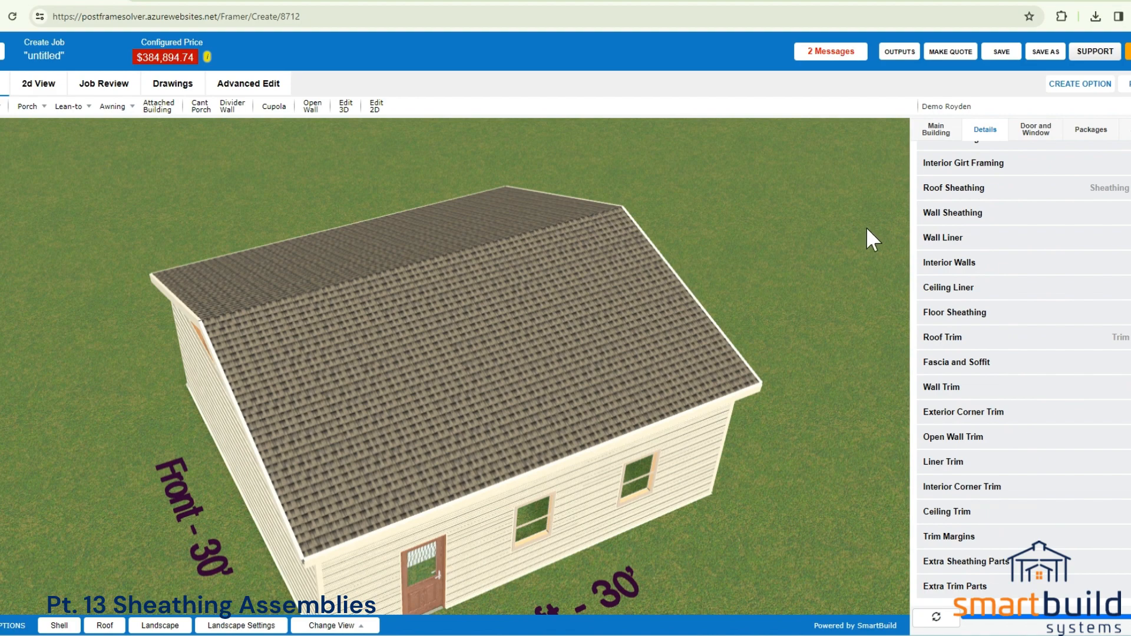
drag(866, 227, 503, 355)
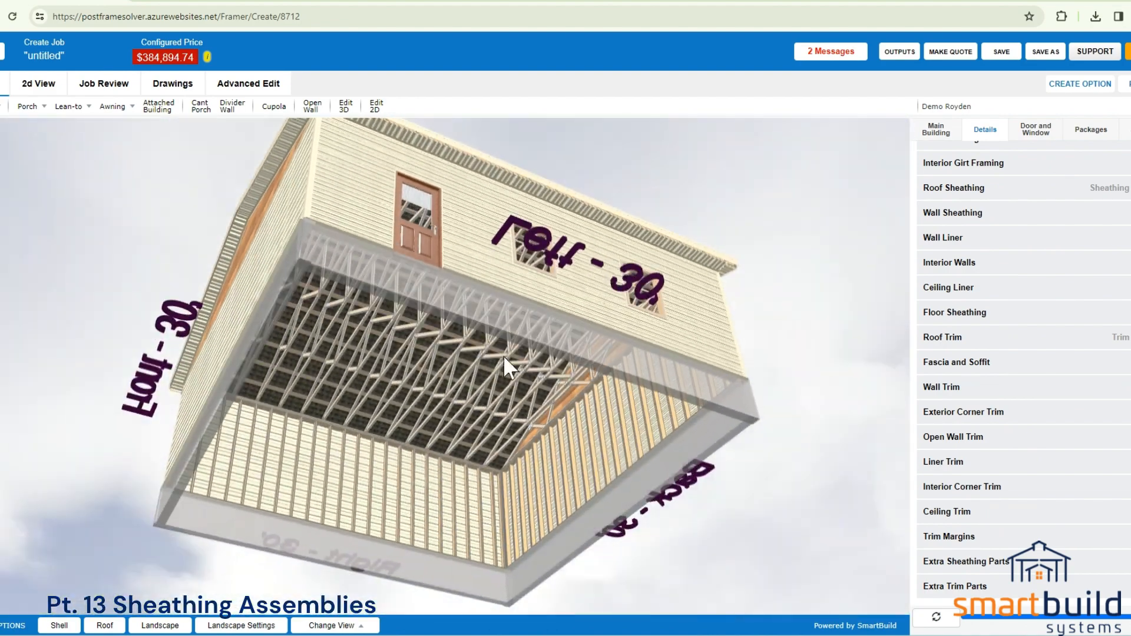
scroll(472, 376, up, 4)
scroll(472, 376, down, 1)
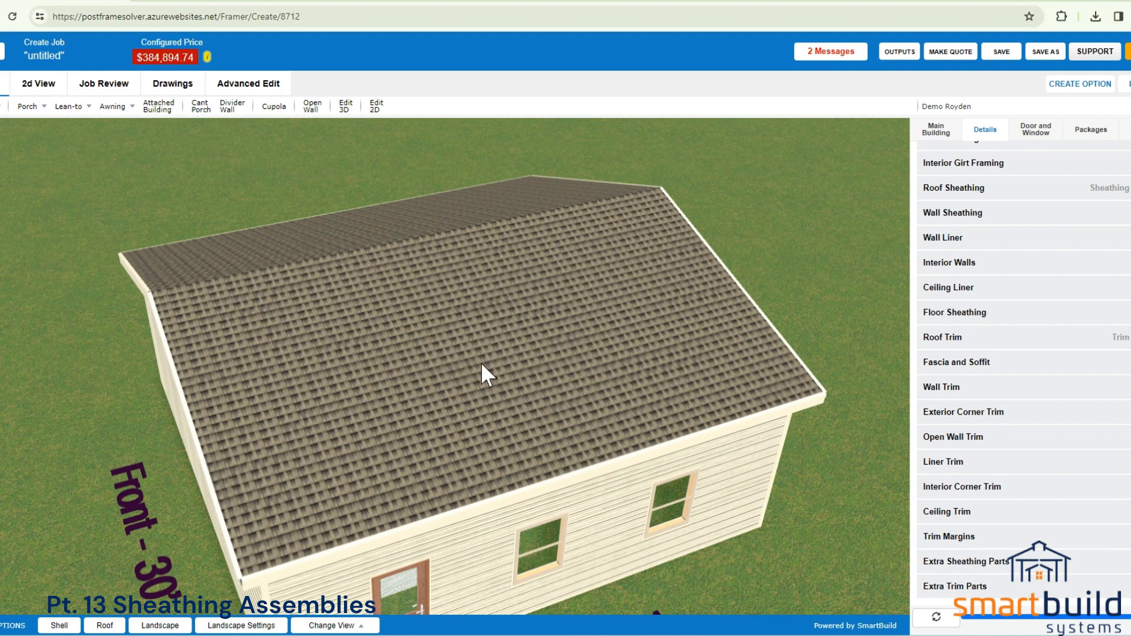
Step: Review the untitled job's accessories and sheathing material lists
click(108, 85)
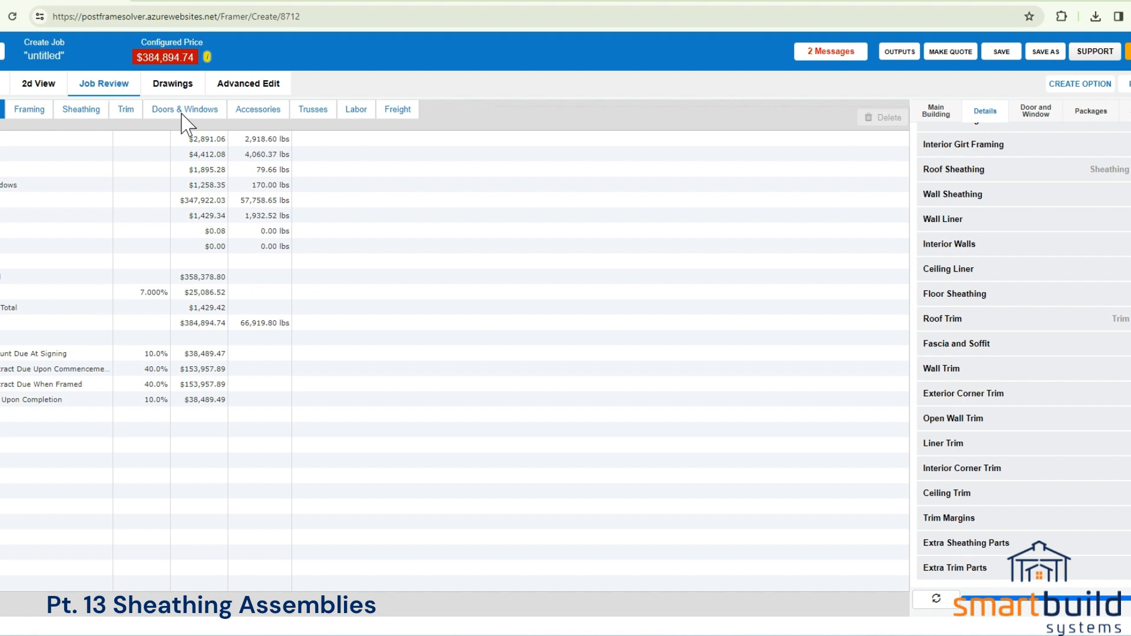
click(259, 111)
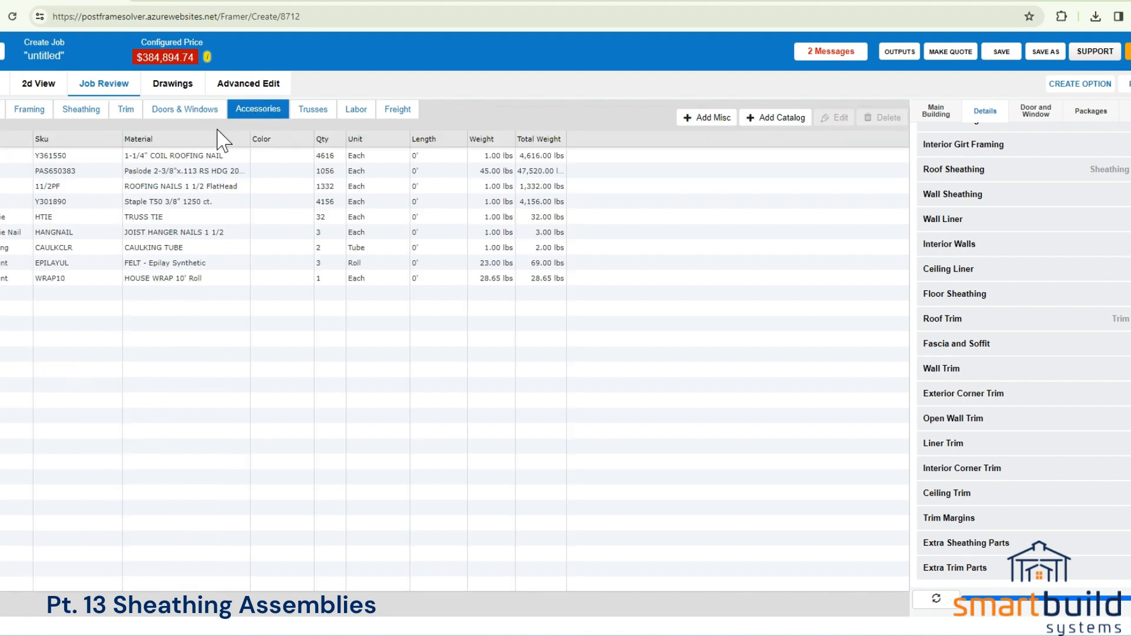
click(172, 202)
click(81, 109)
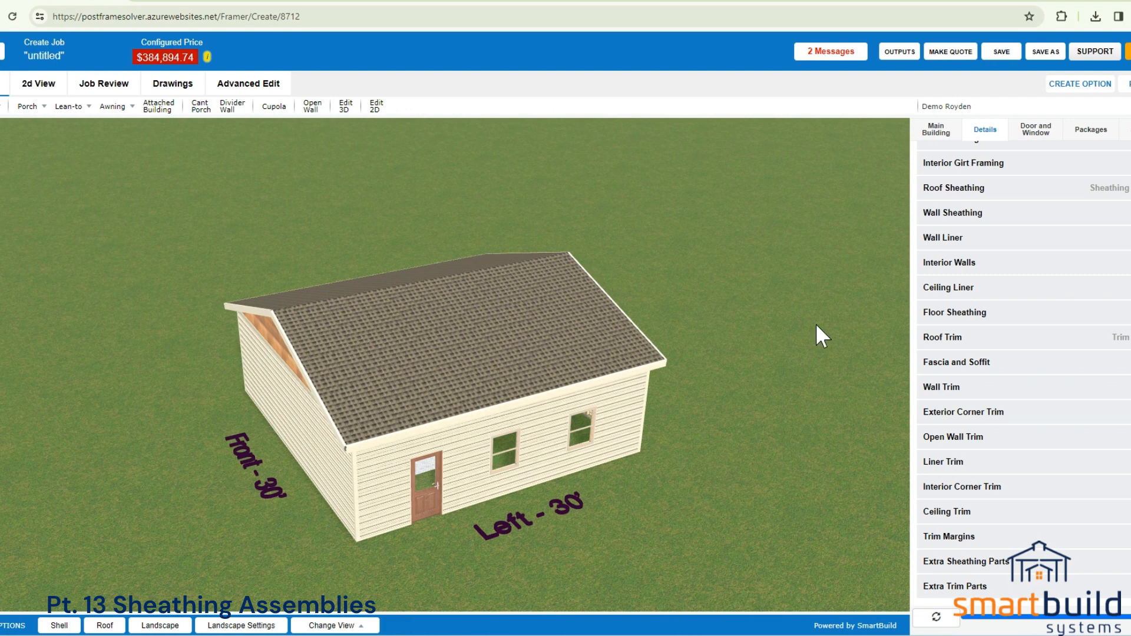
Step: Show the building's Roof Sheathing settings and check the assigned roof material in the 3D model
click(953, 190)
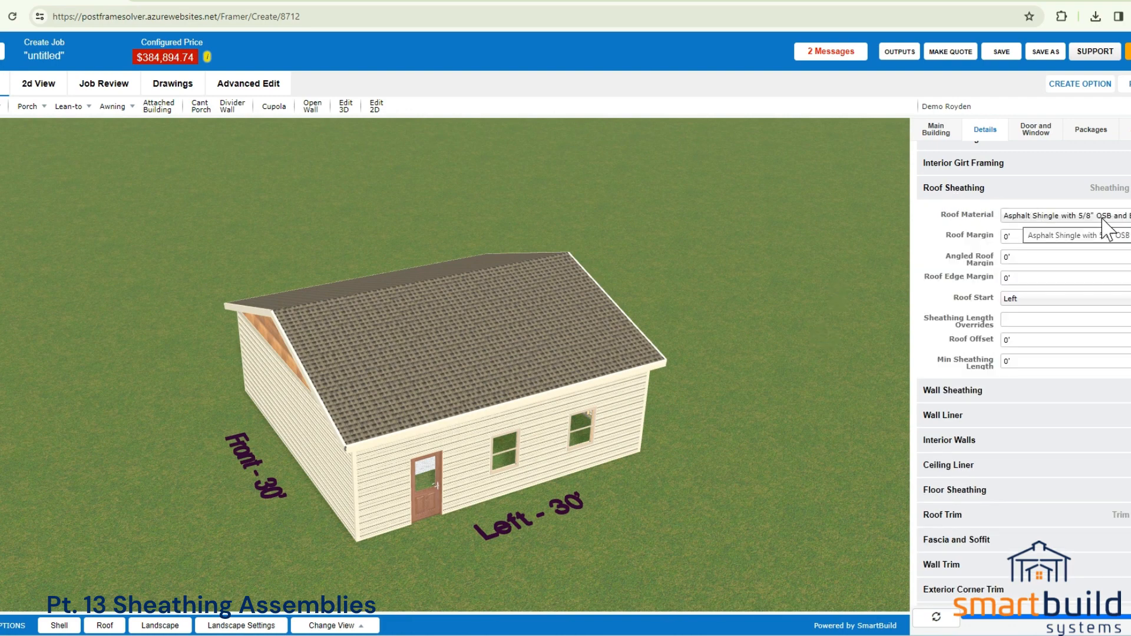
drag(722, 354, 655, 349)
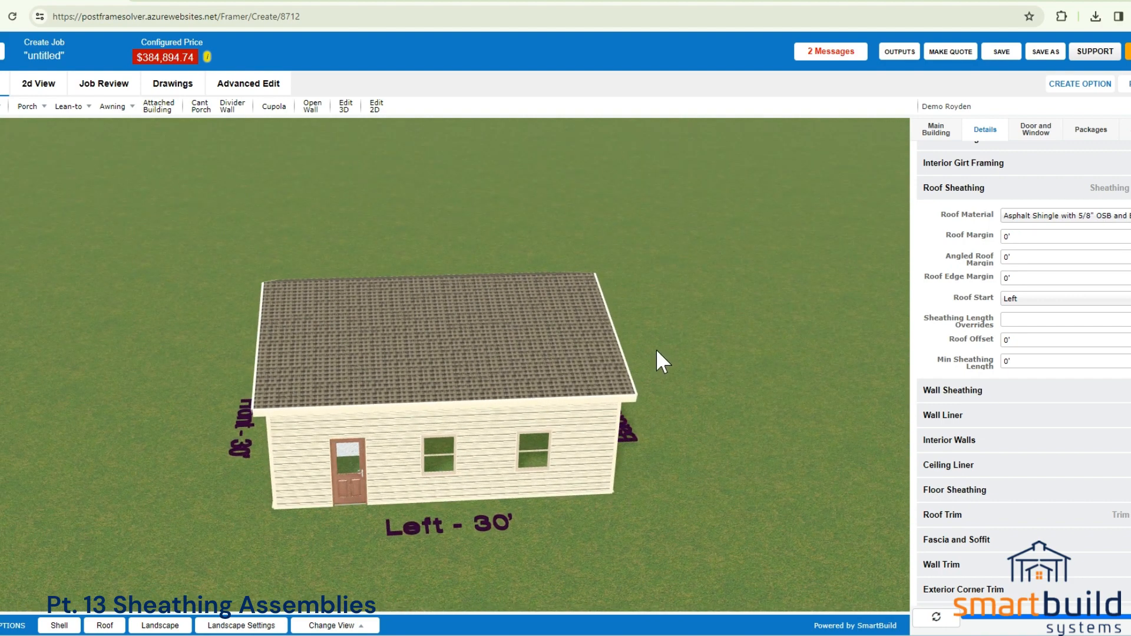
Step: Switch to the Setup Wizard and examine the existing Asphalt Shingle assembly's usages and entries without changing it
click(223, 0)
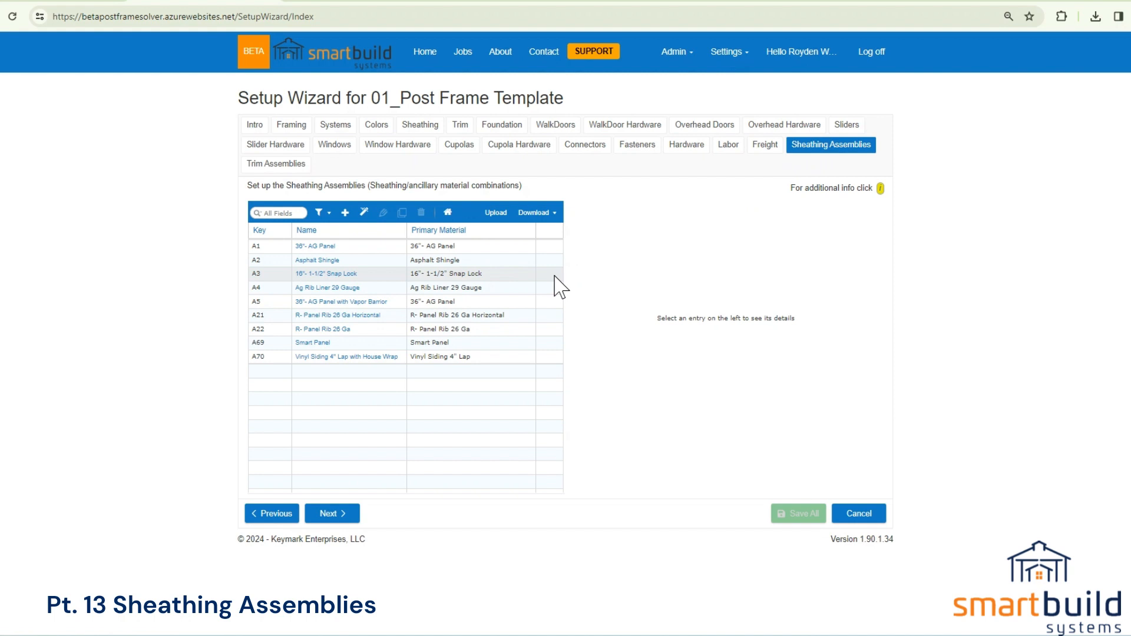
click(348, 267)
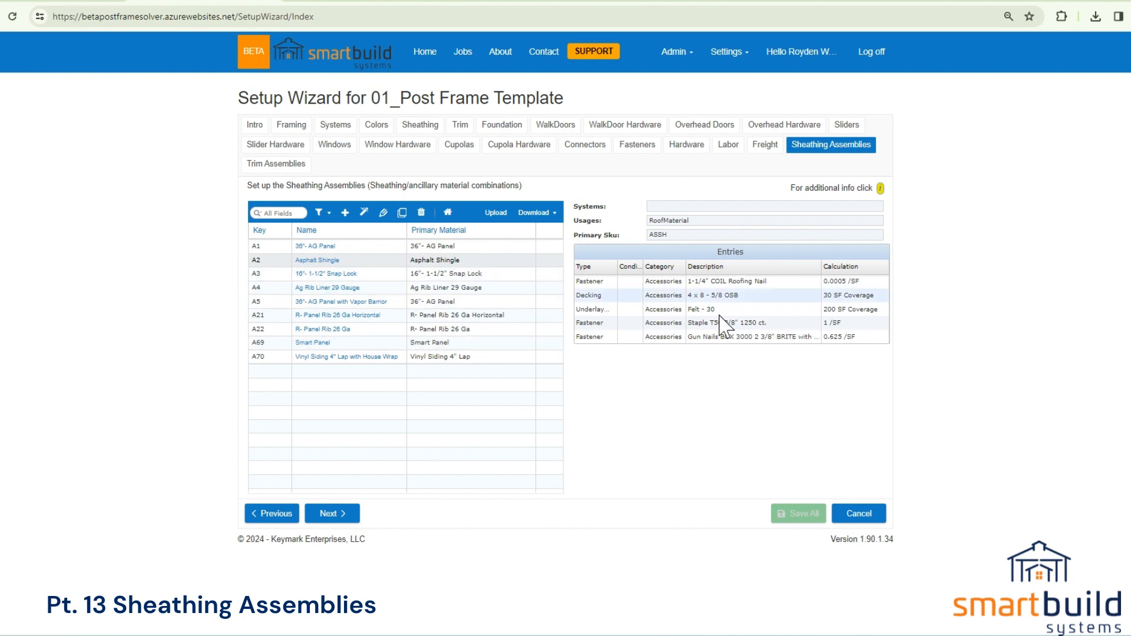
double_click(338, 260)
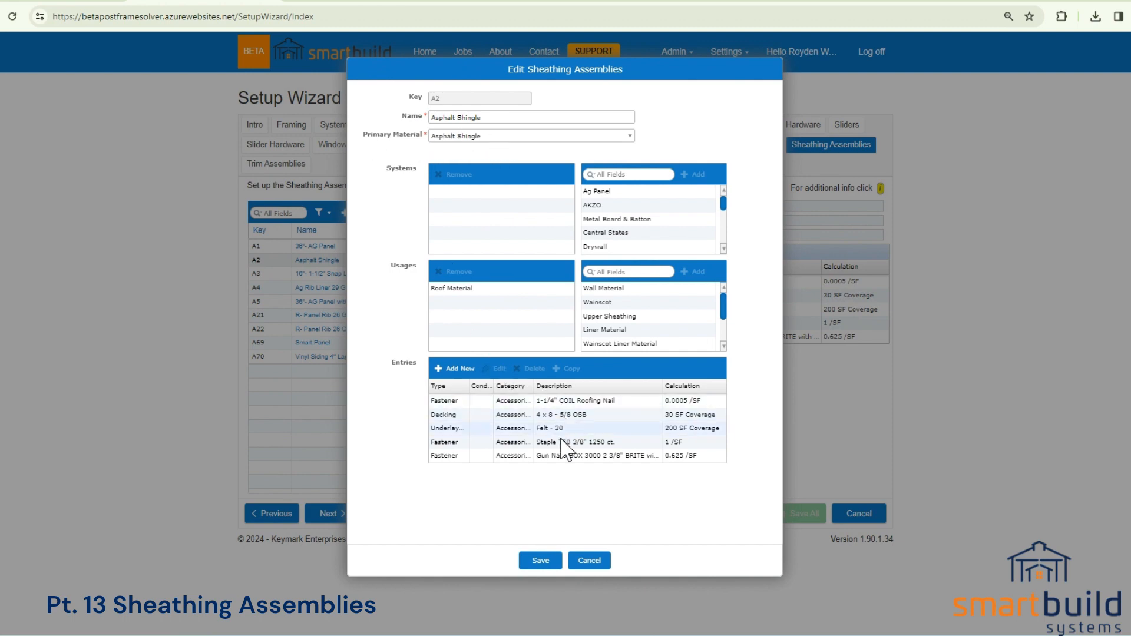
click(588, 560)
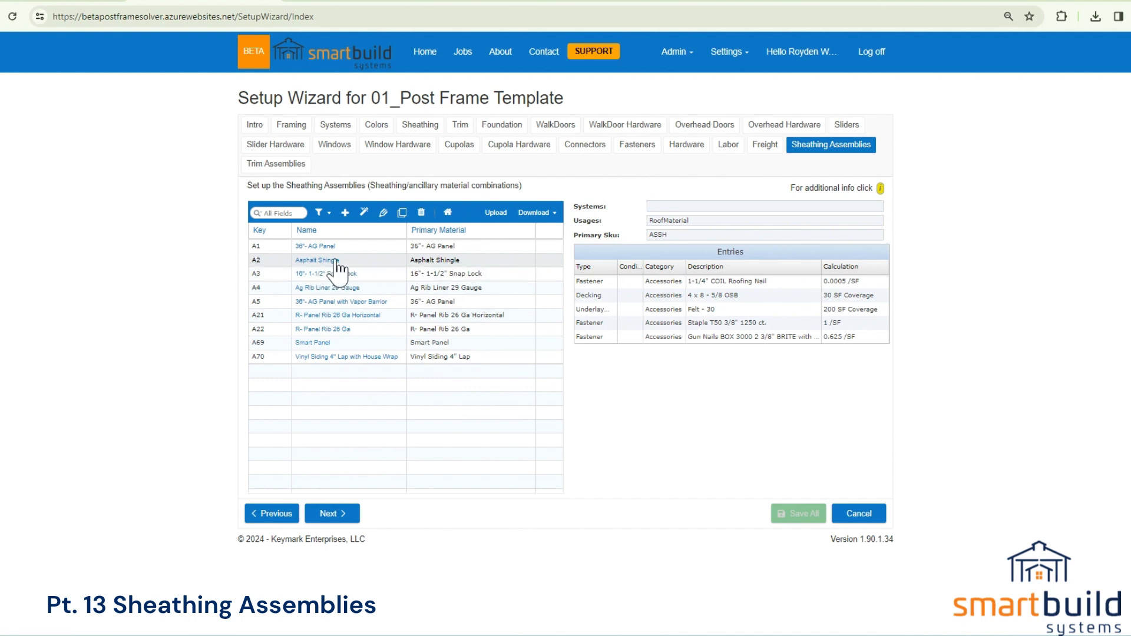
Step: Create a new sheathing assembly with Asphalt Shingle as its primary material
click(345, 213)
click(483, 139)
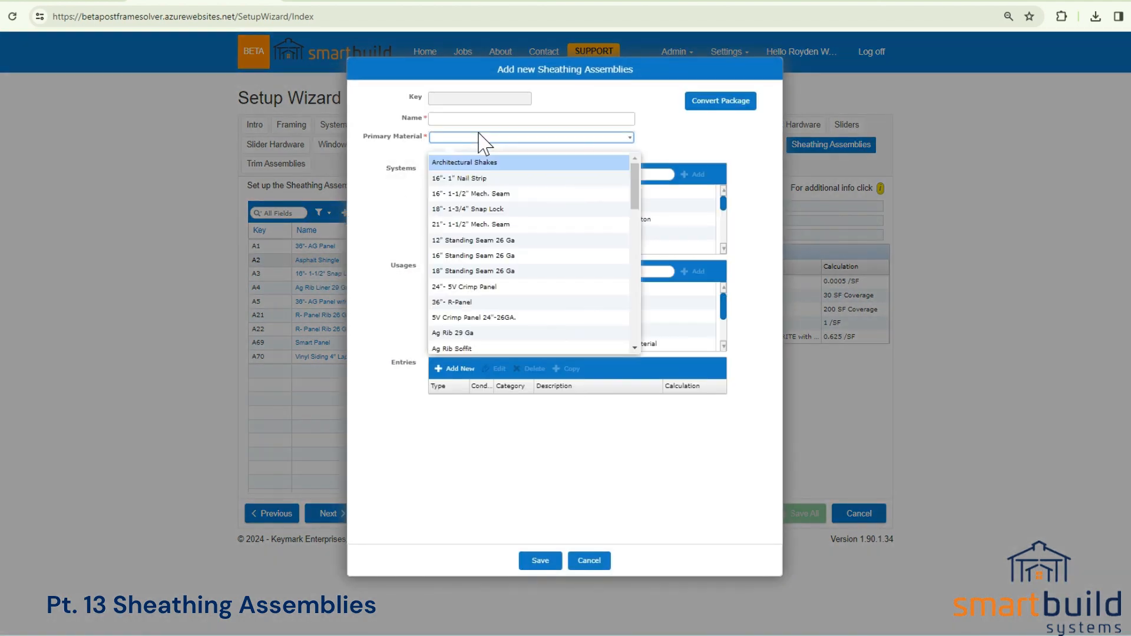
scroll(635, 215, down, 3)
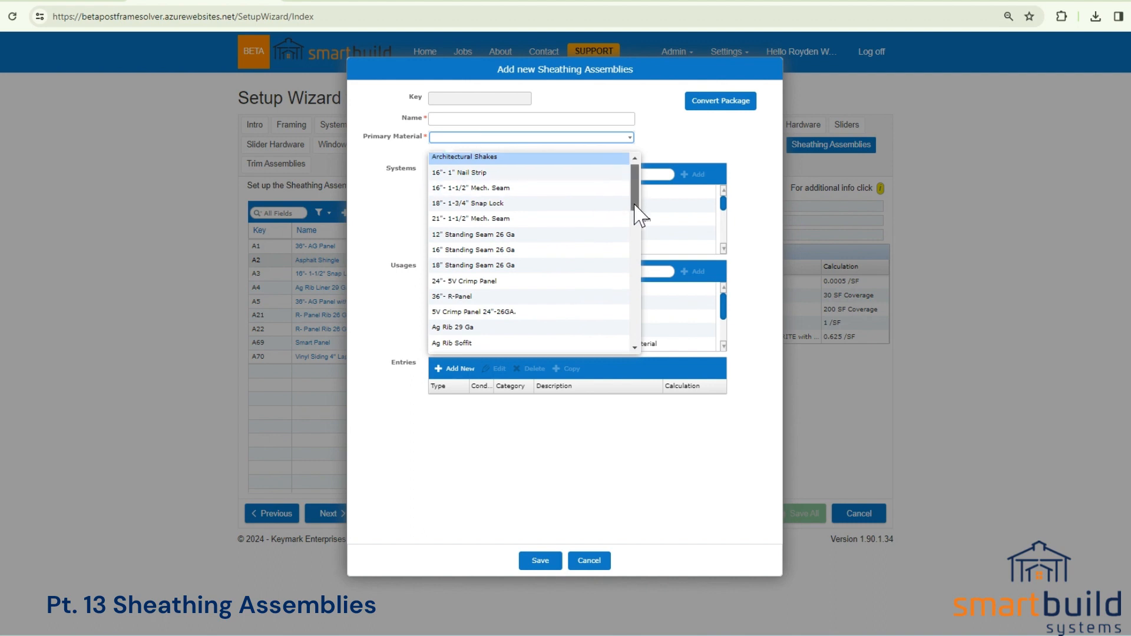
drag(636, 219, 642, 345)
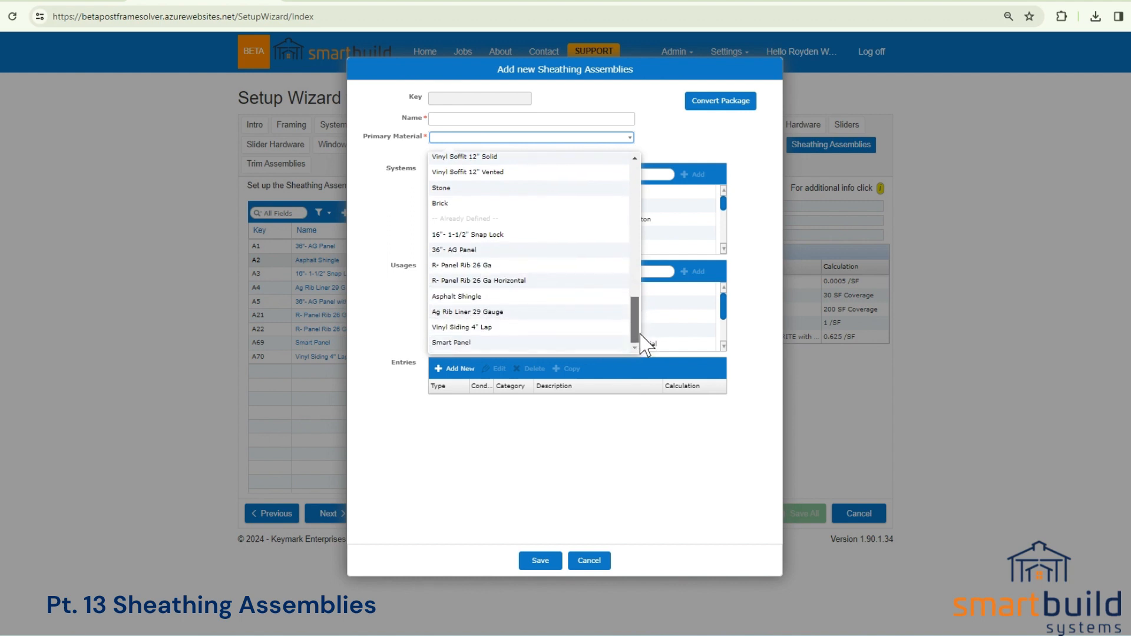
click(460, 298)
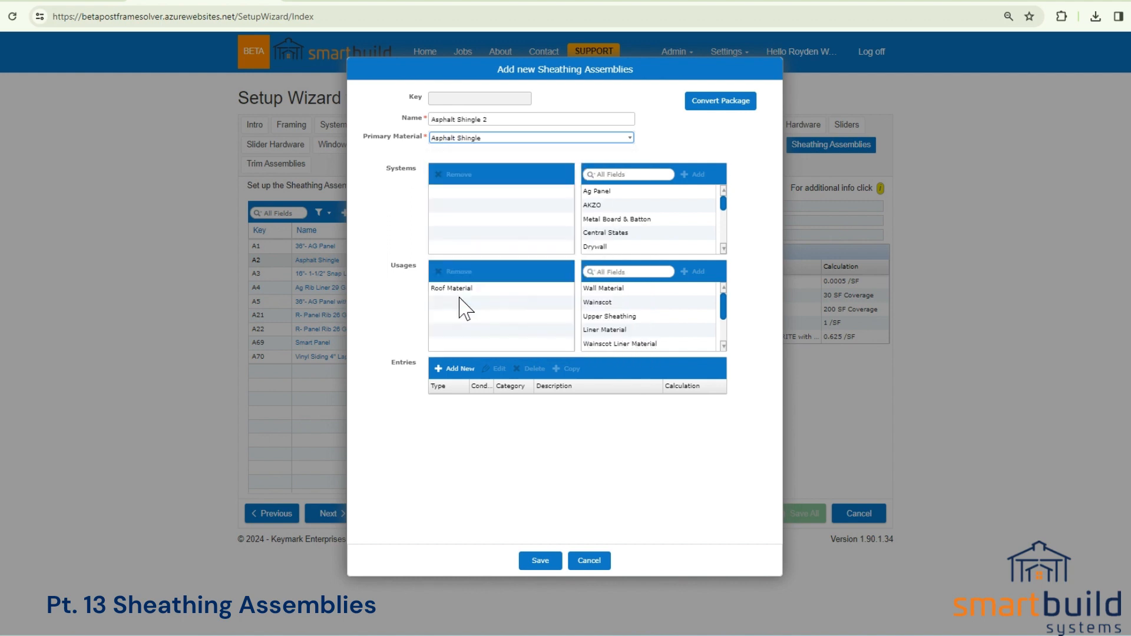
Step: Rename the new assembly "Asphalt Shingle w/osb and felt"
click(502, 119)
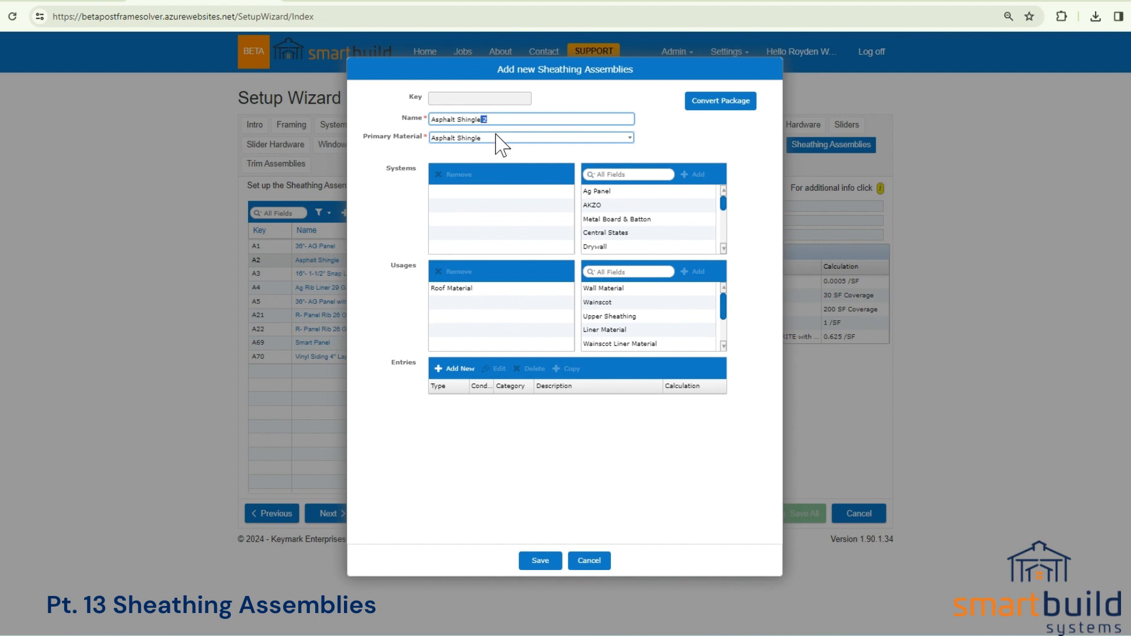
key(BackSpace)
text(w/osb and felt)
key(Tab)
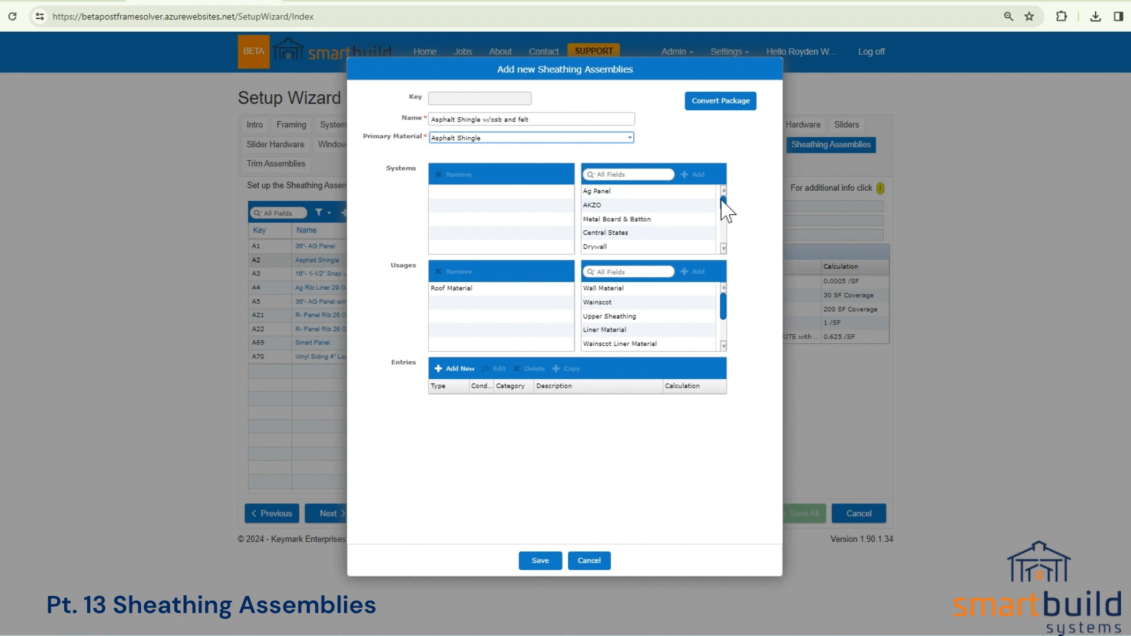
Step: Add the Shingles system to the new assembly's systems
drag(722, 202, 720, 215)
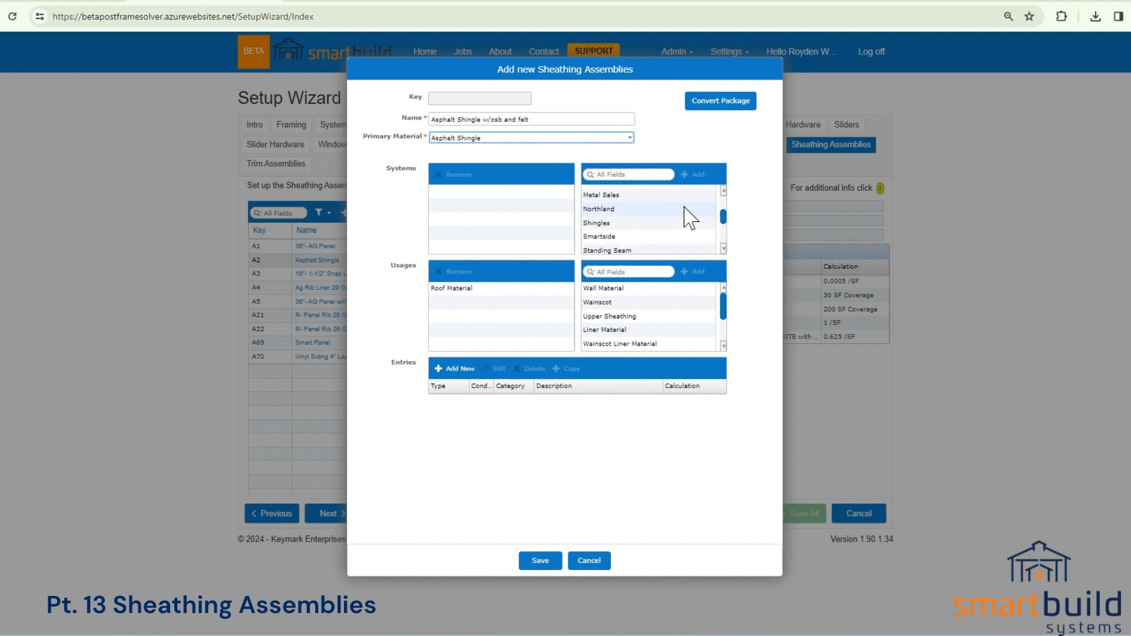
click(637, 226)
click(694, 175)
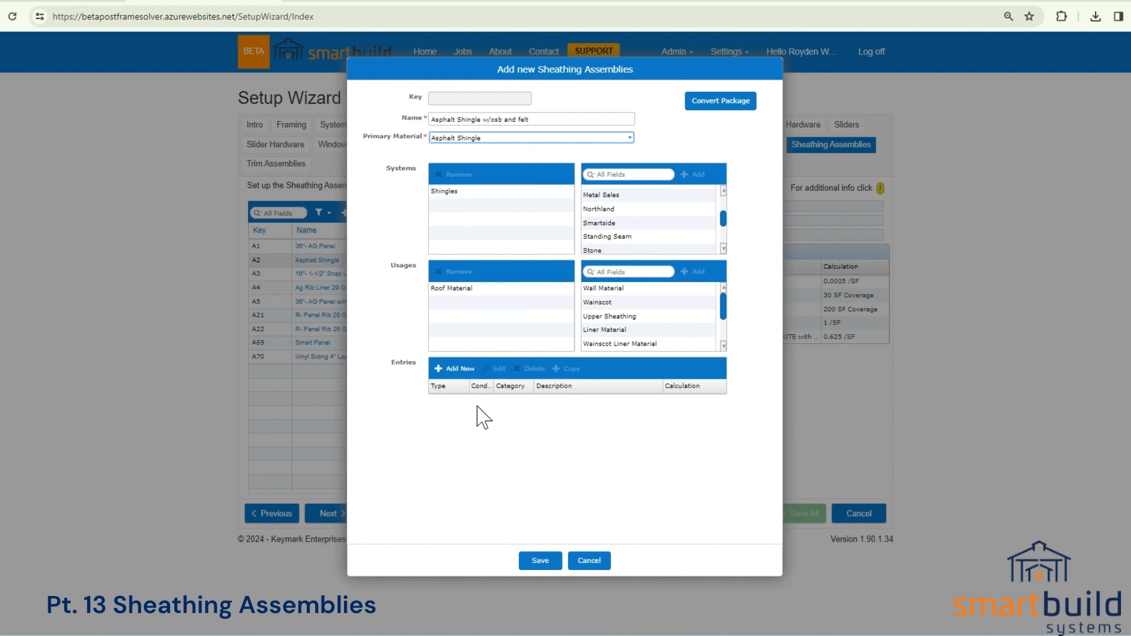
Step: Add a new entry to the assembly with type Decking and output category Sheathing
click(457, 369)
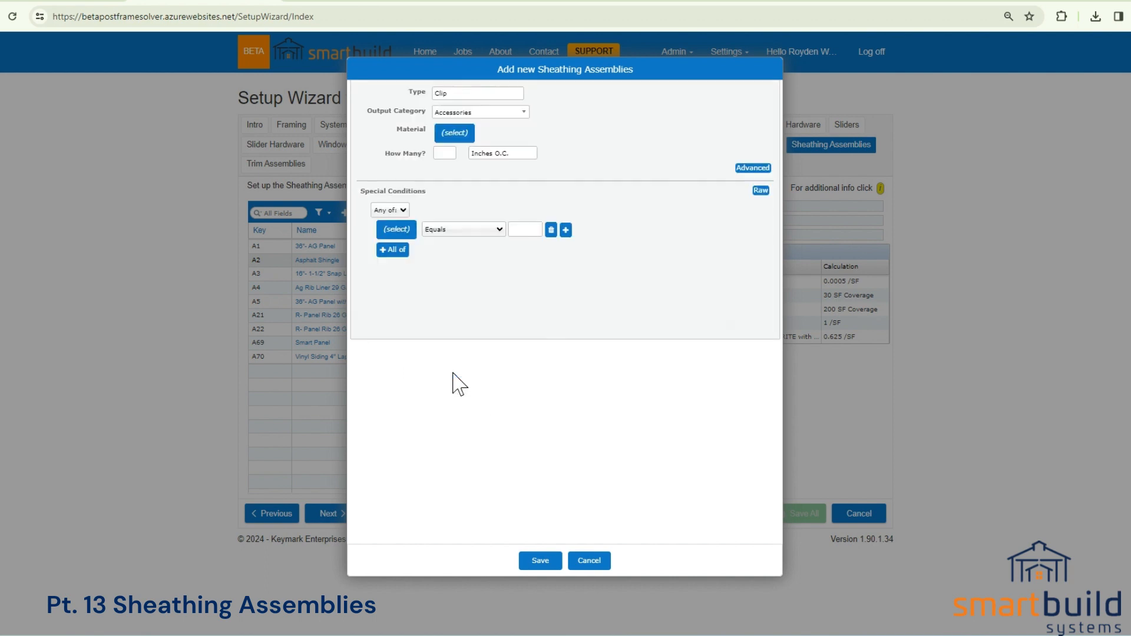
click(445, 94)
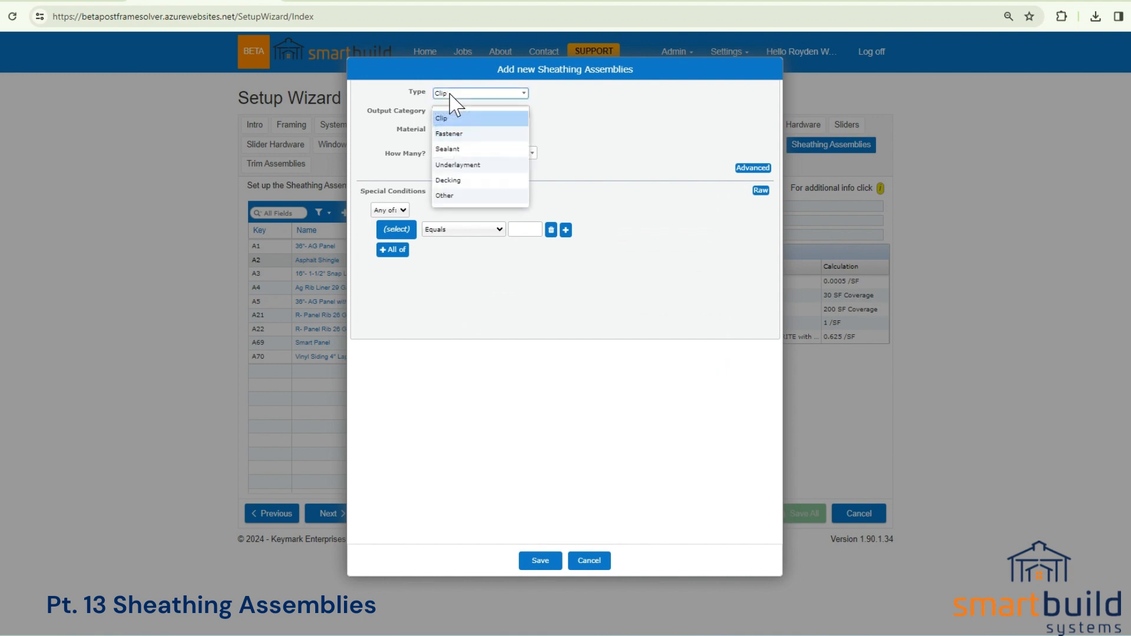
click(455, 181)
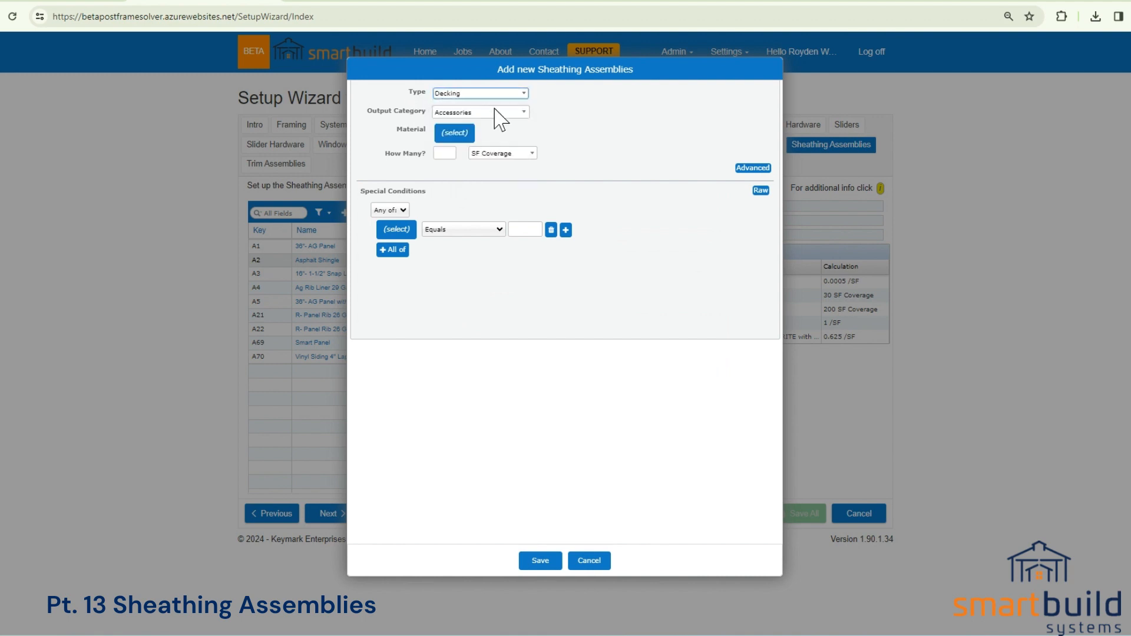
click(466, 113)
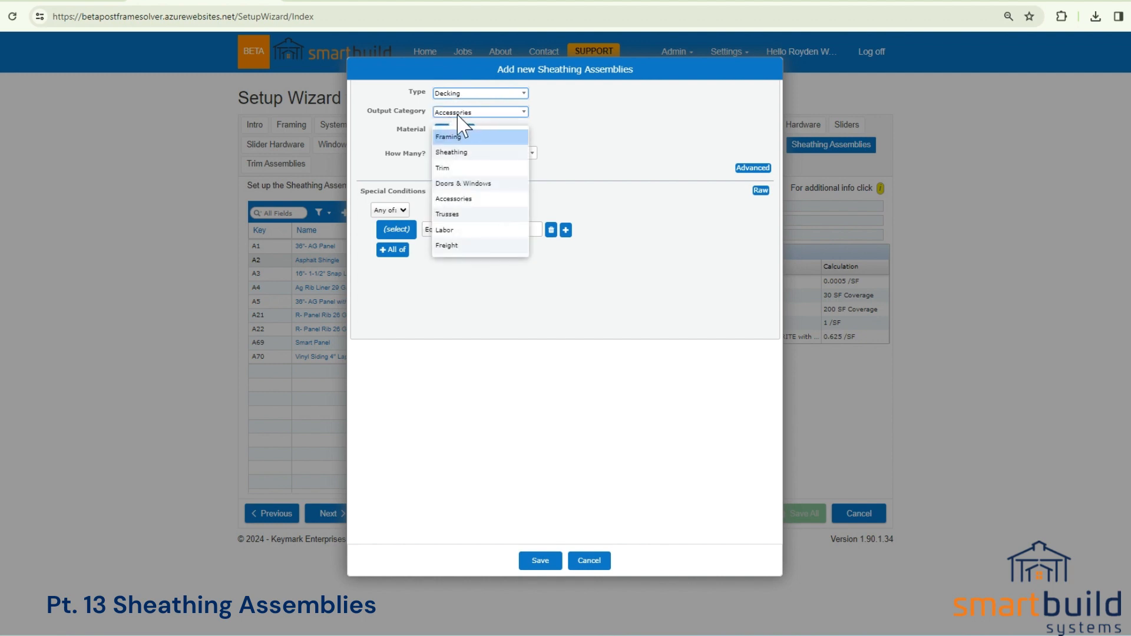
click(463, 152)
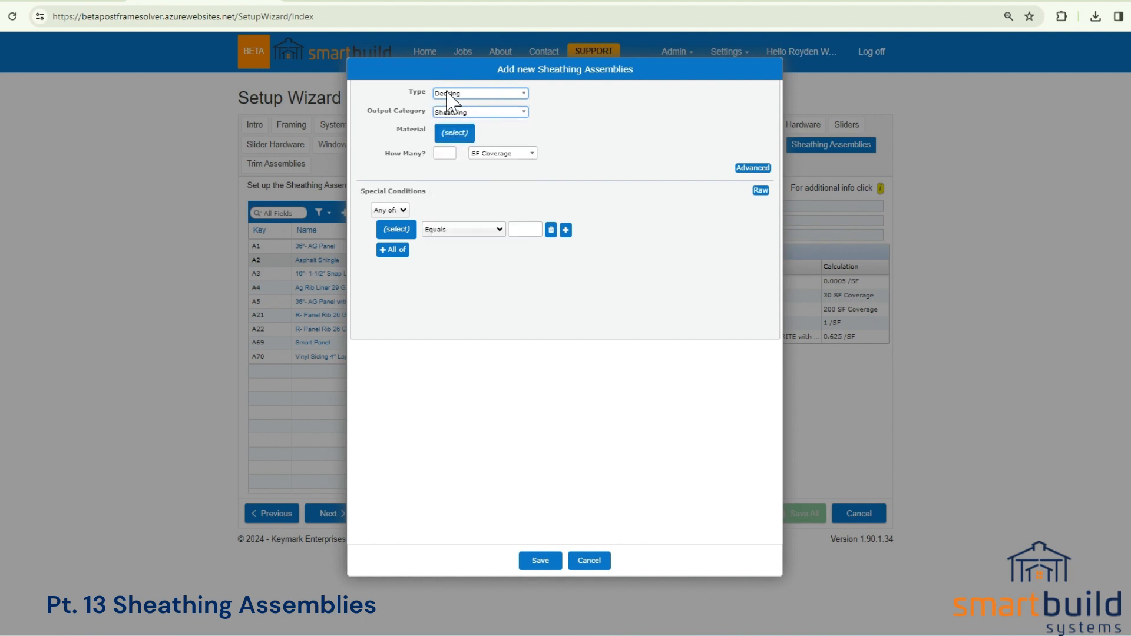
Step: Choose 4 x 8 - 7/16 OSB from the Sheathing catalog category as the decking entry's material
click(456, 136)
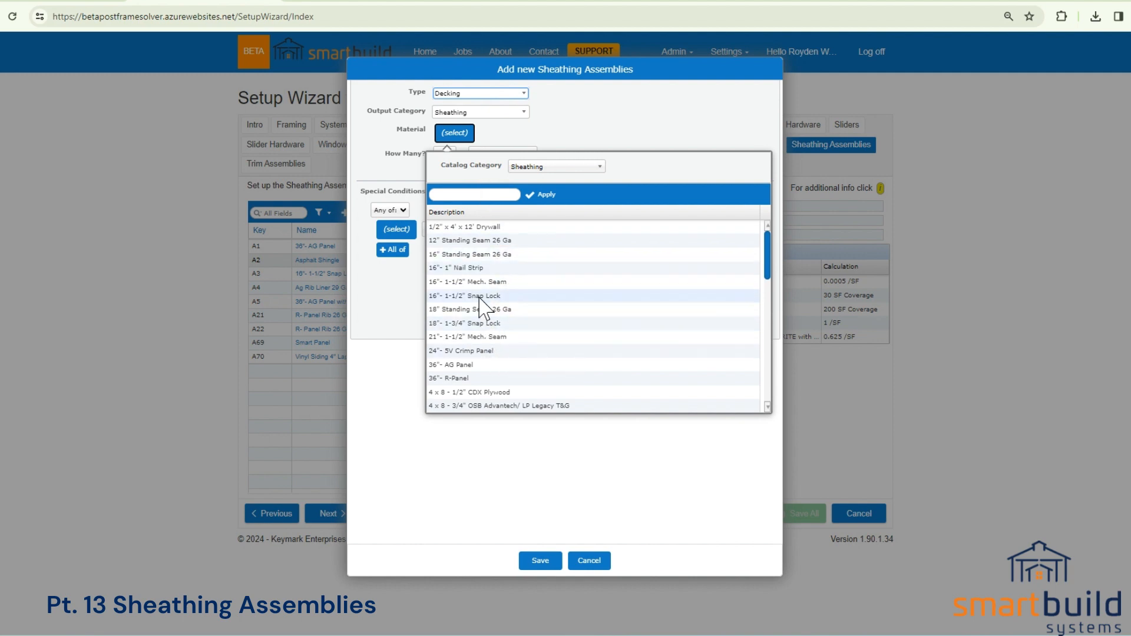
click(529, 167)
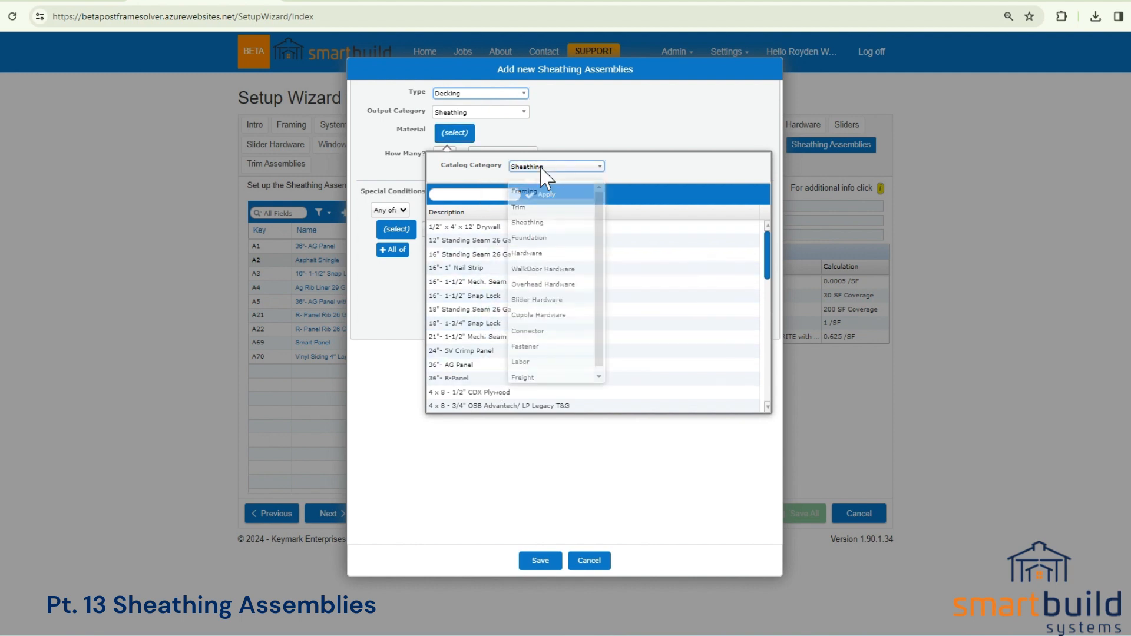
click(521, 169)
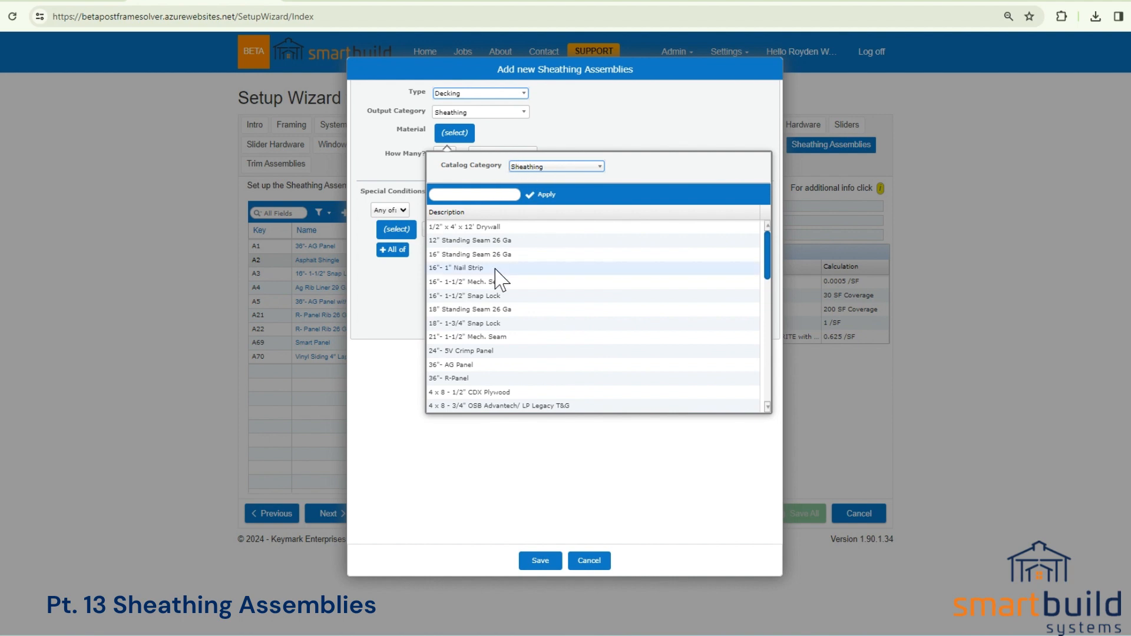
scroll(518, 335, down, 3)
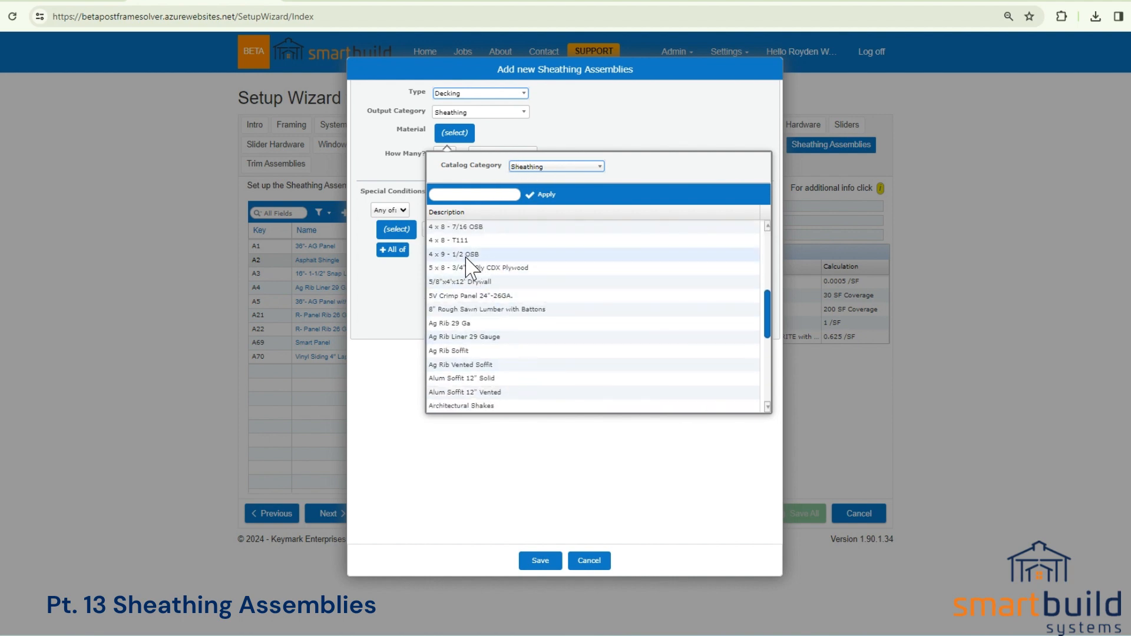
click(526, 227)
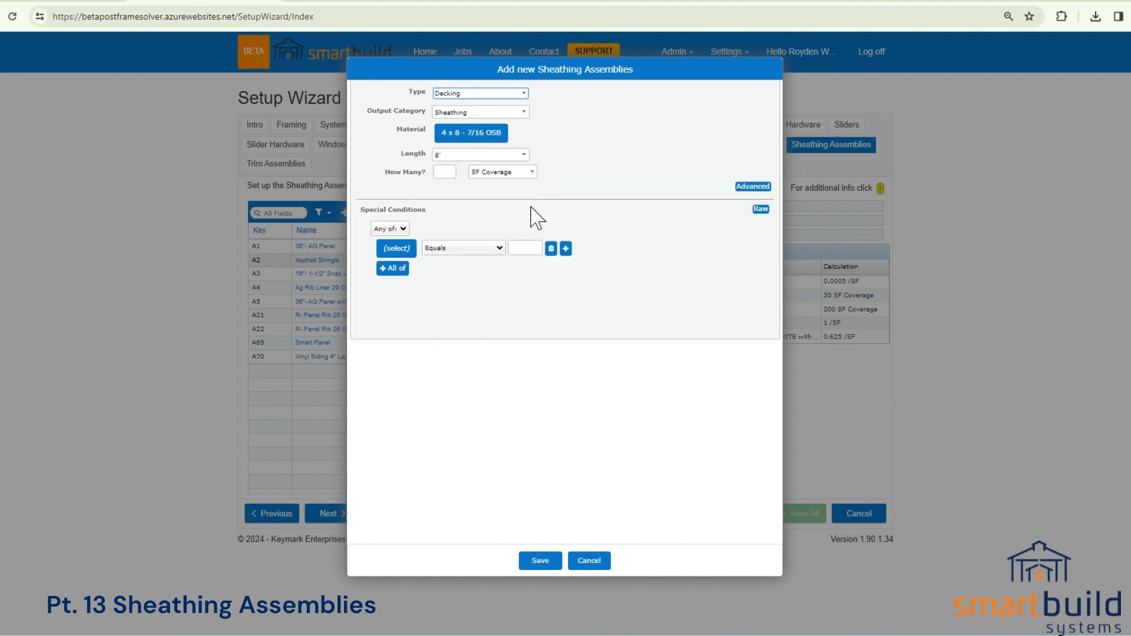
Step: Set the decking entry's quantity to 30 SF Coverage and save the entry
click(443, 172)
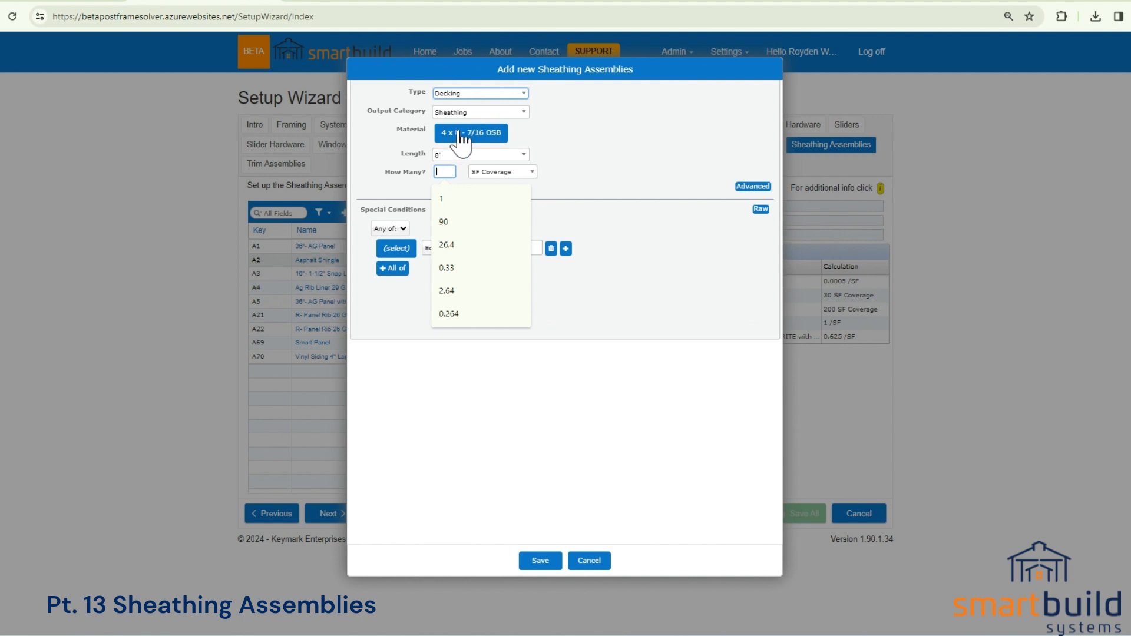
text(32)
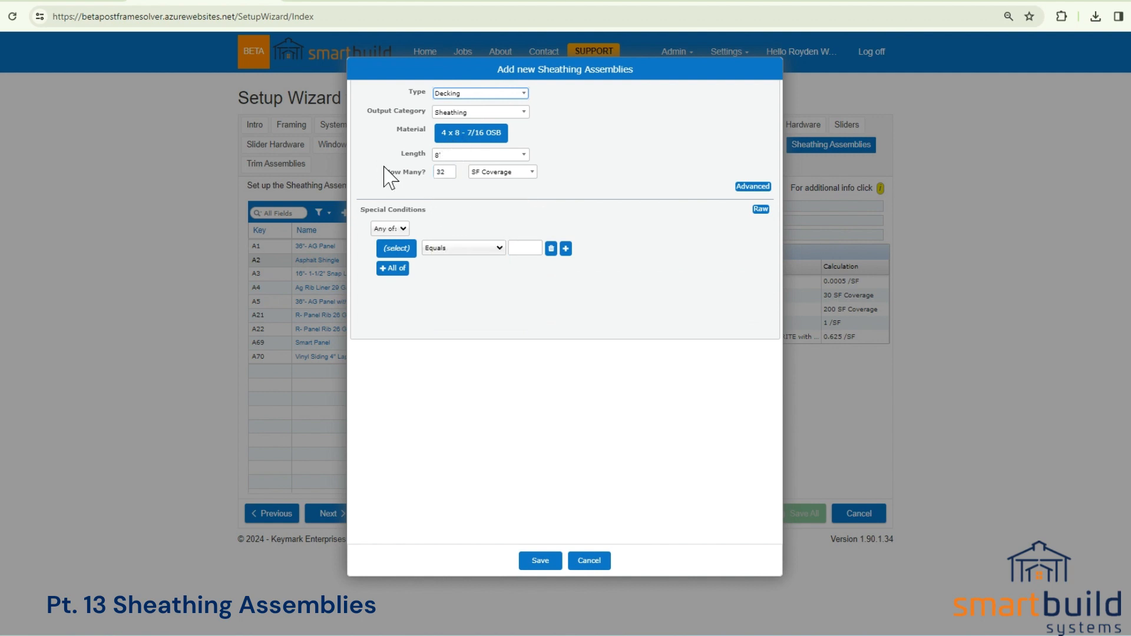
double_click(447, 172)
text(30)
double_click(440, 173)
click(446, 175)
click(451, 187)
click(403, 229)
click(432, 230)
click(541, 562)
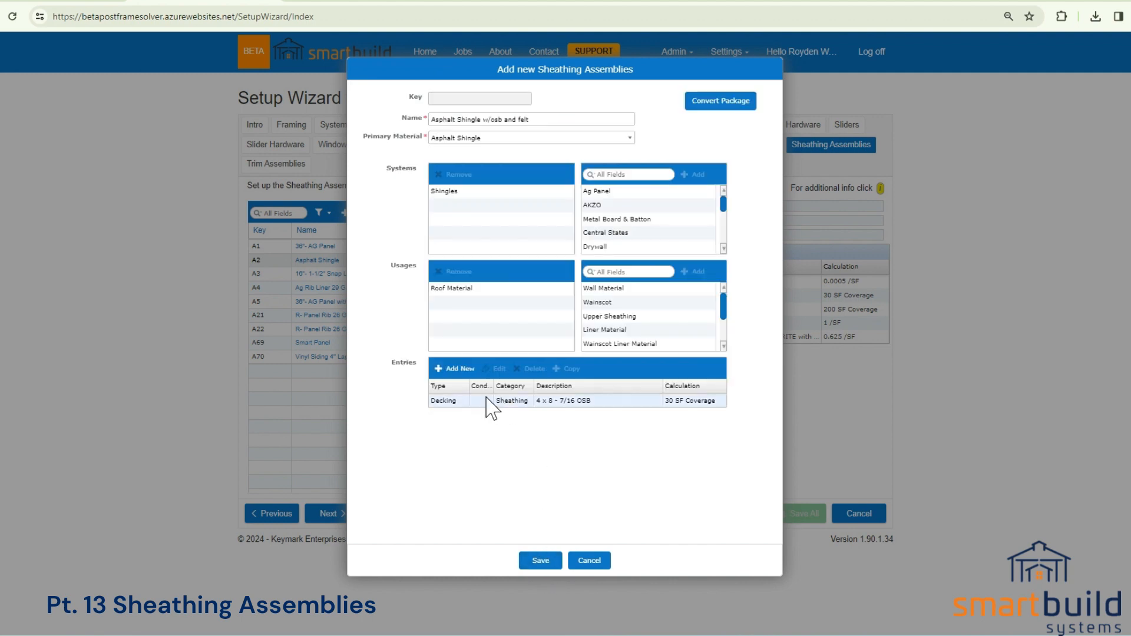
Step: Add another entry to the assembly with its type set to Underlayment
click(465, 369)
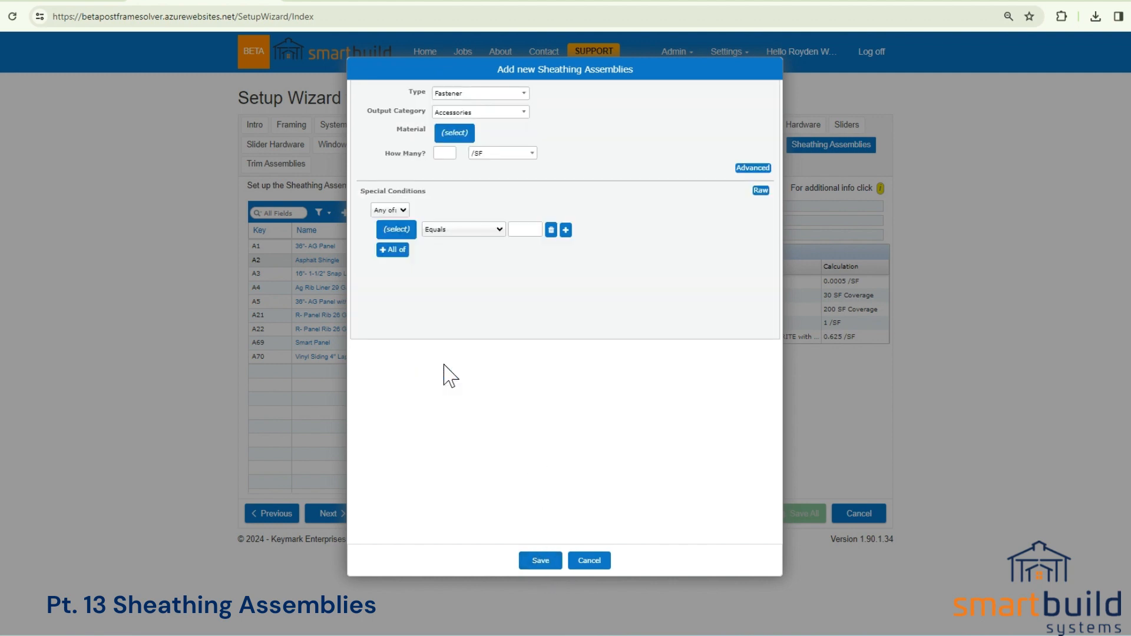
click(453, 93)
click(457, 165)
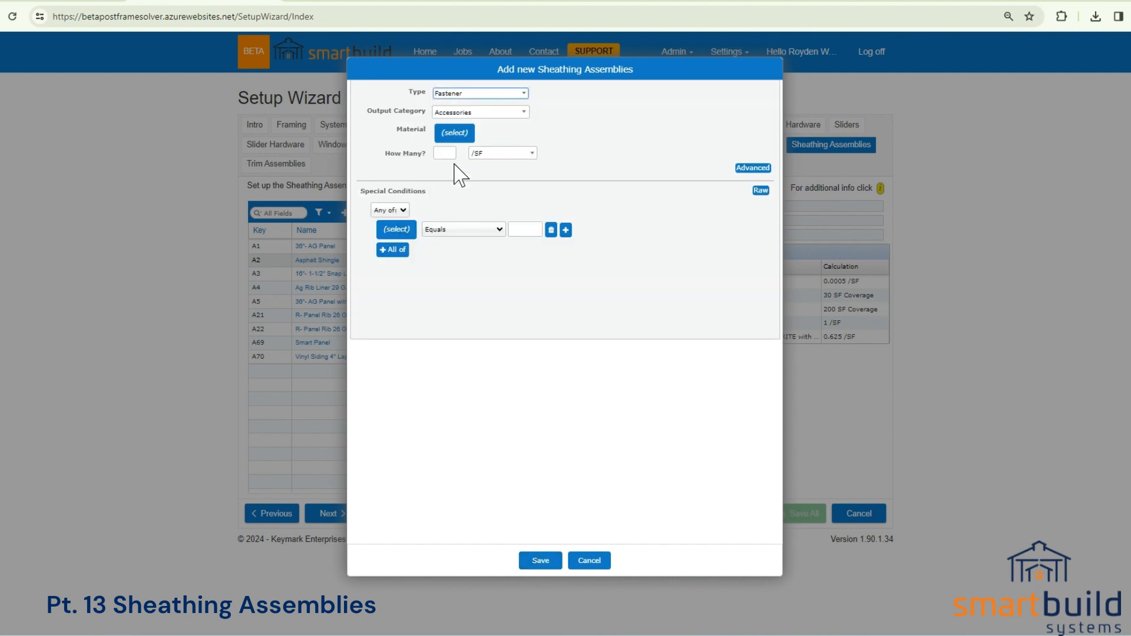
Step: Choose Felt - 15 from the Hardware catalog as the underlayment material and set its quantity to 200 SF Coverage
click(456, 134)
scroll(486, 301, down, 3)
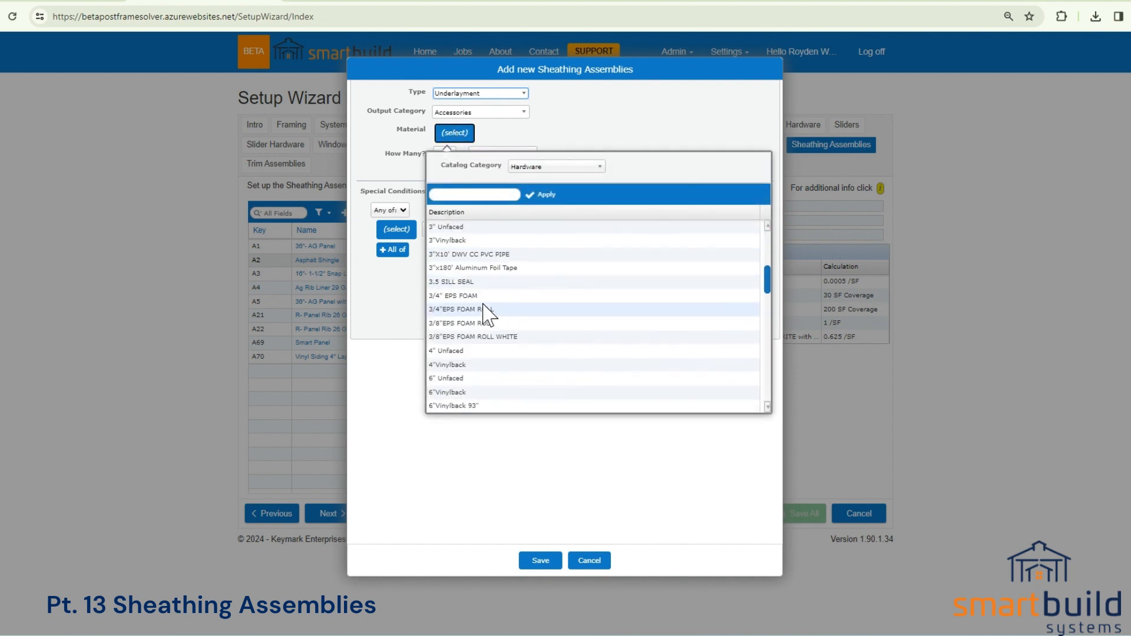
scroll(483, 309, down, 3)
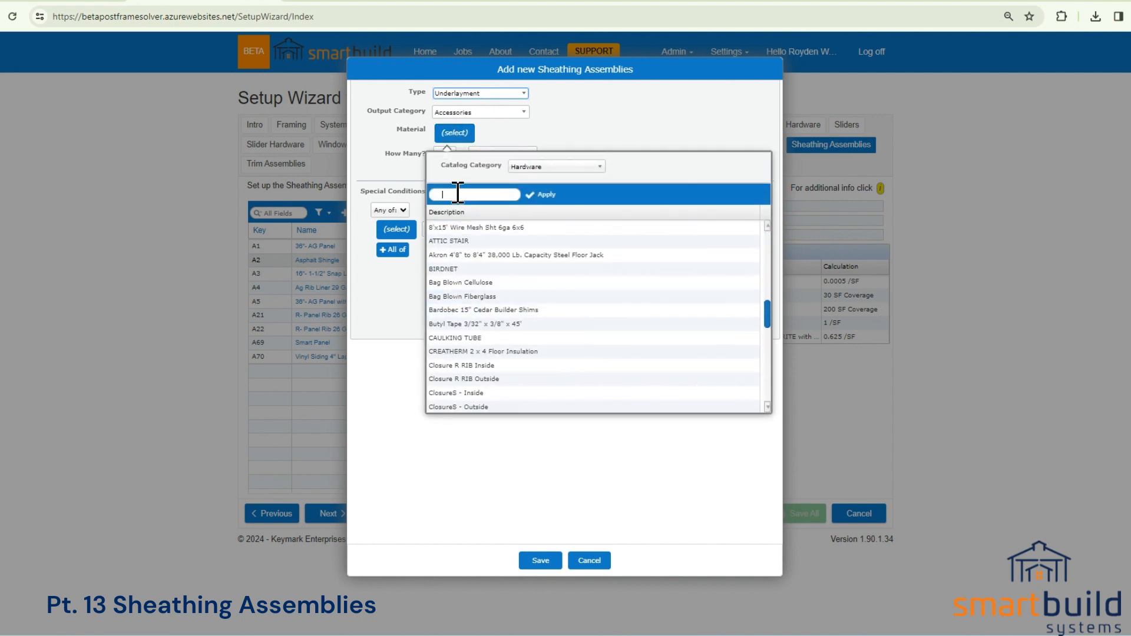
key(Return)
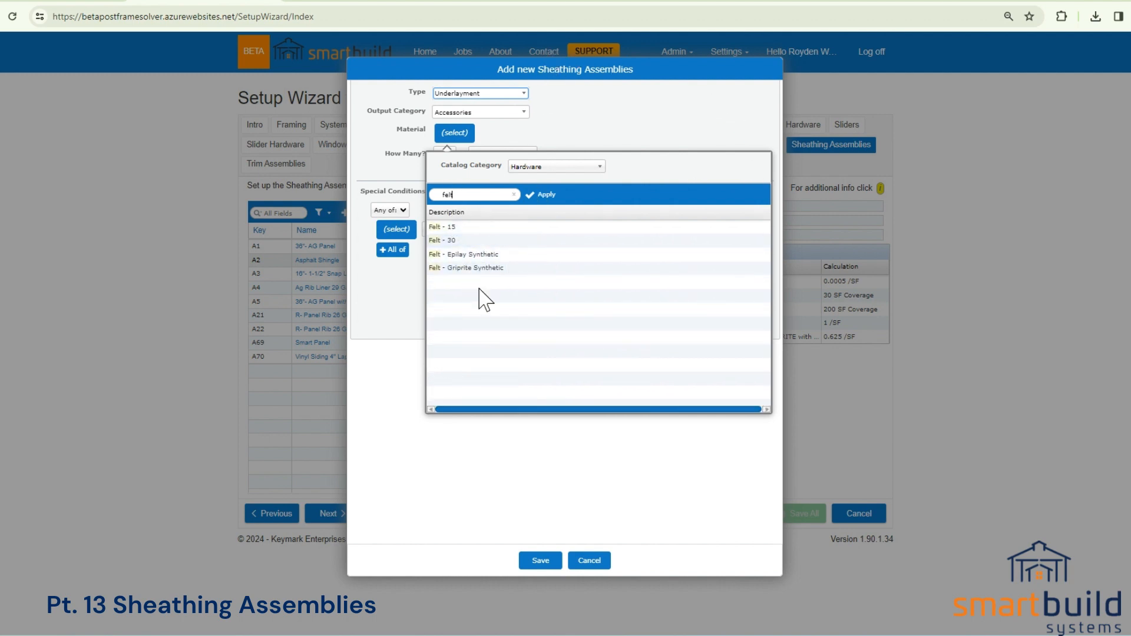
click(451, 228)
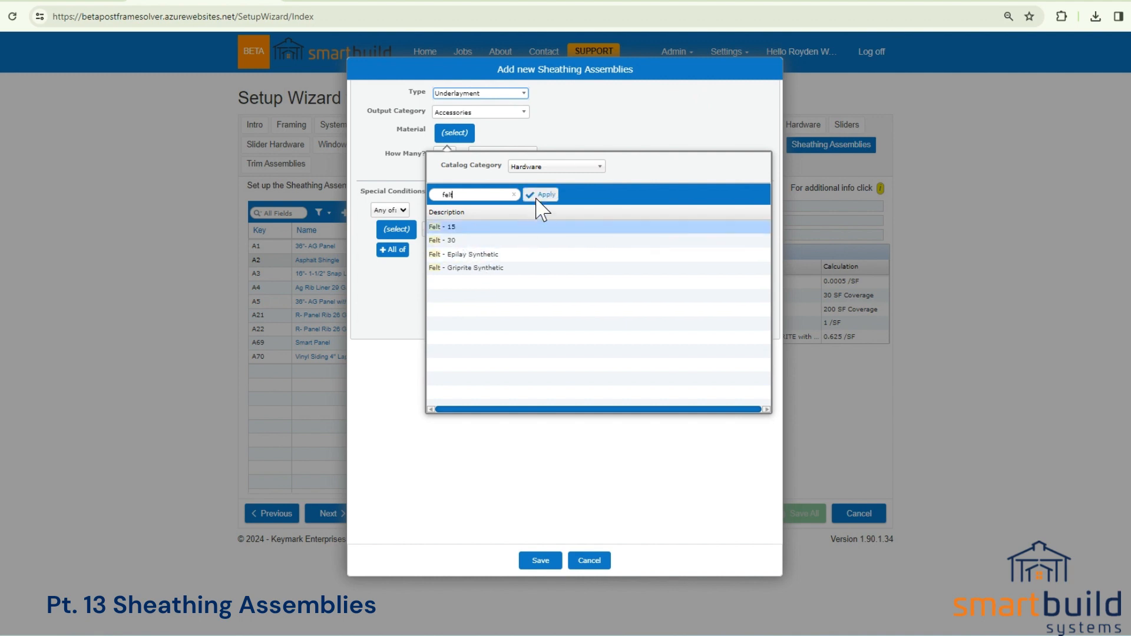
click(538, 196)
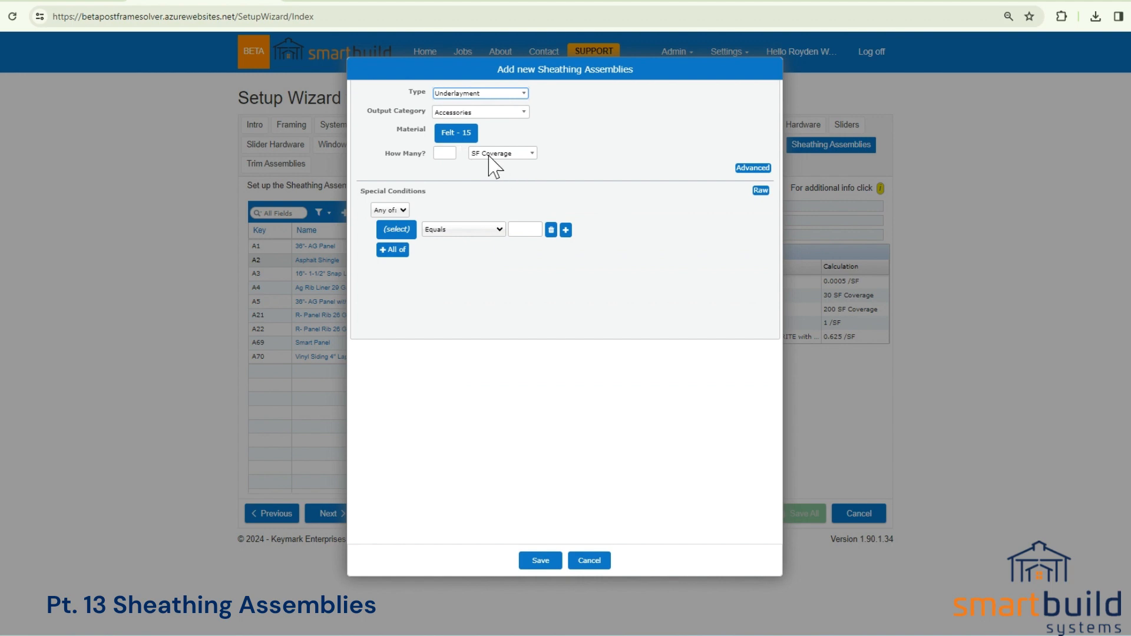
click(447, 153)
text(200)
Step: Search the special condition variables for "pitch" and add Maximum Pitch as the underlayment entry's condition
click(405, 212)
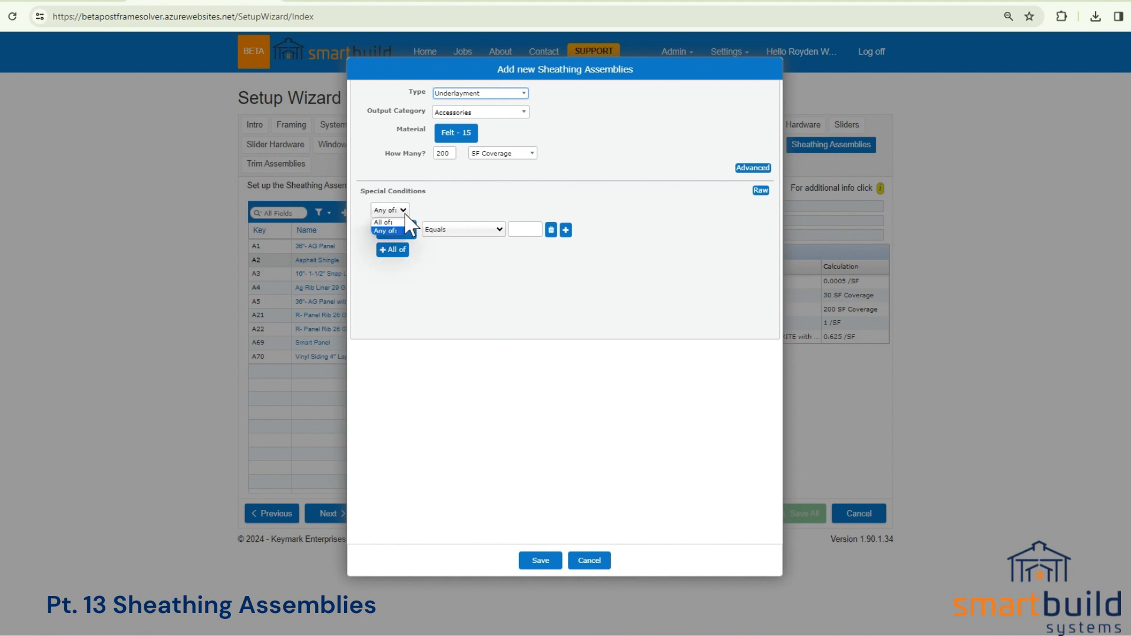
click(407, 231)
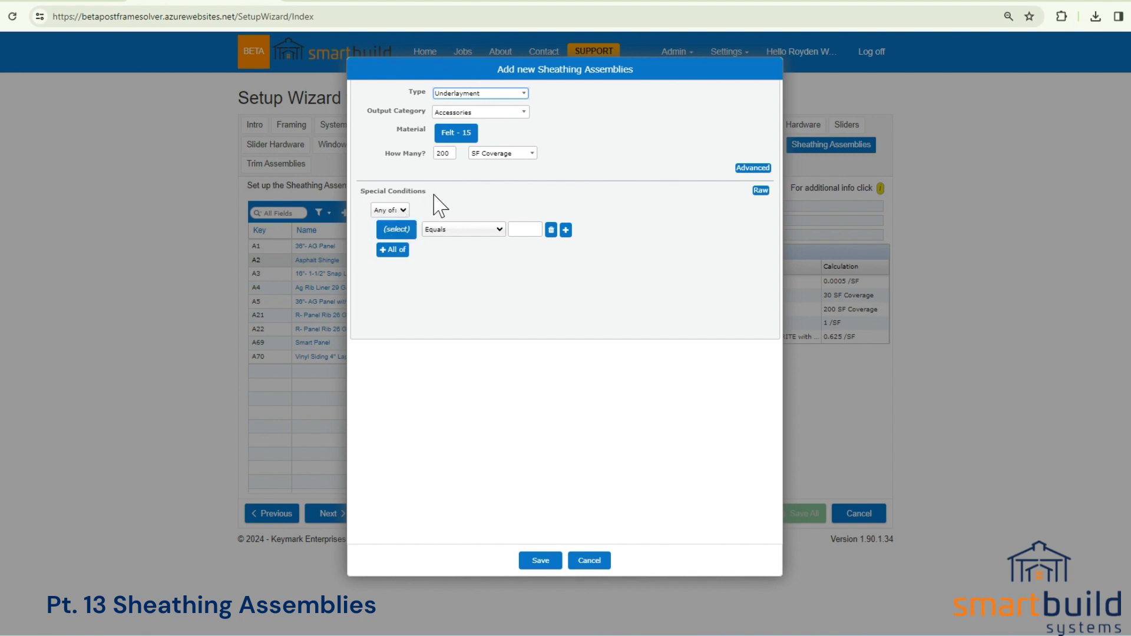
click(396, 229)
click(416, 261)
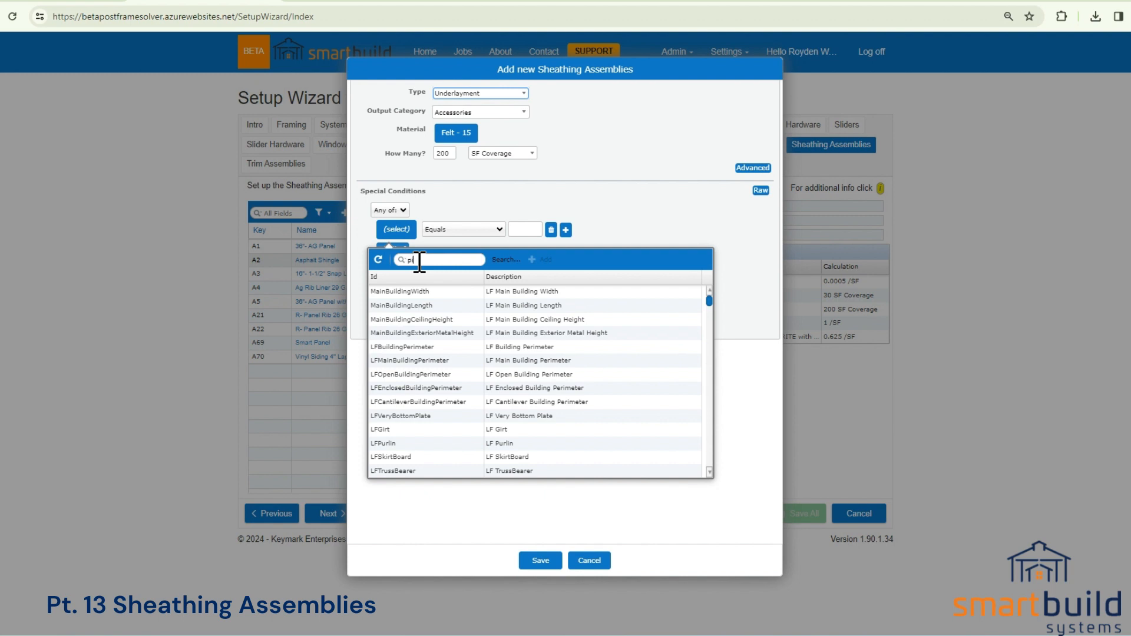
text(pitch)
key(Return)
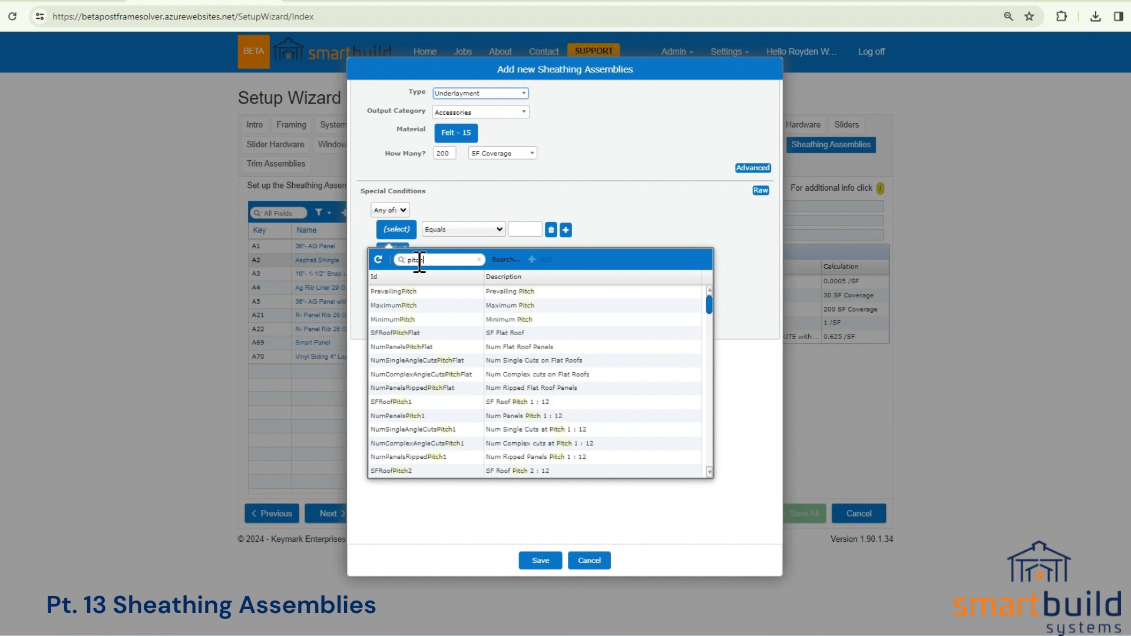
click(450, 305)
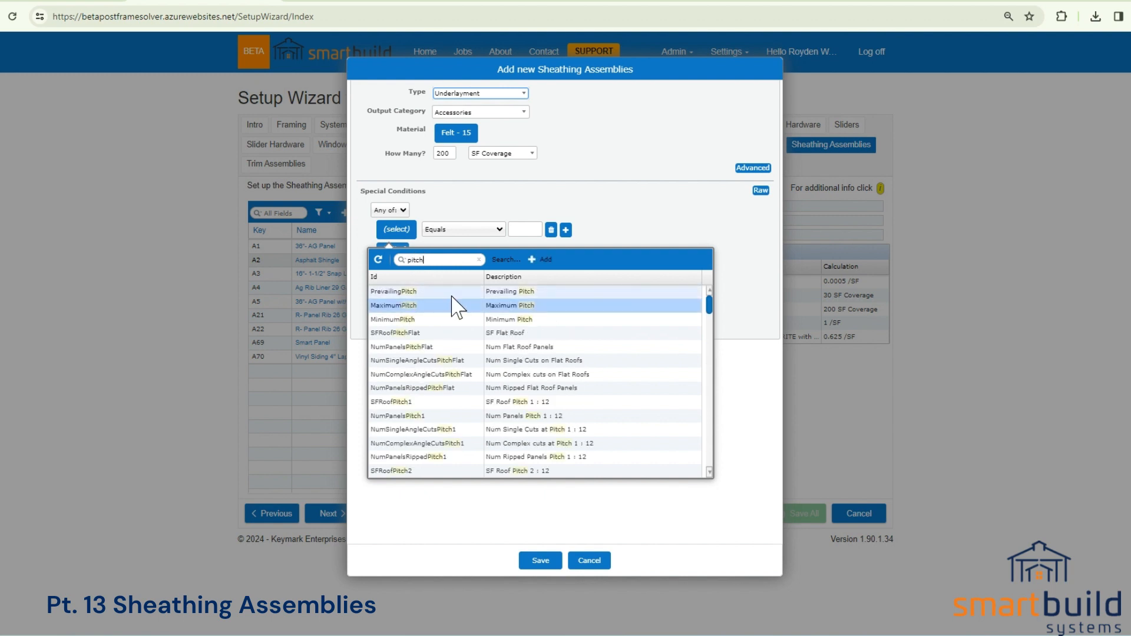
click(543, 260)
Step: Set the Maximum Pitch condition to Less than 6 and save the Felt - 15 entry
click(521, 230)
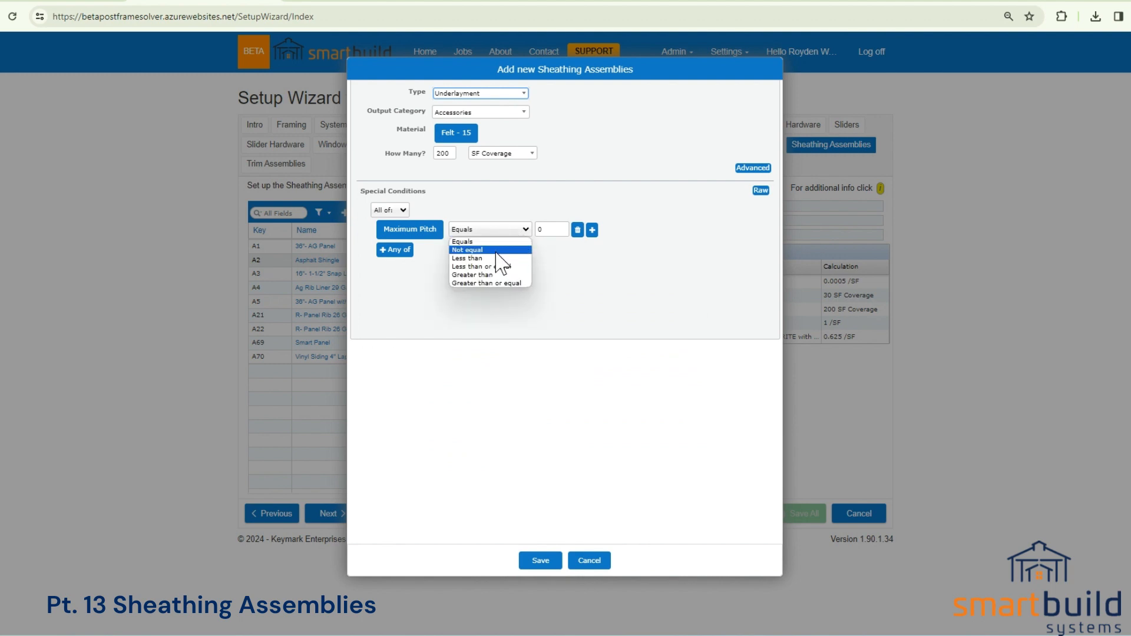
click(493, 270)
click(494, 229)
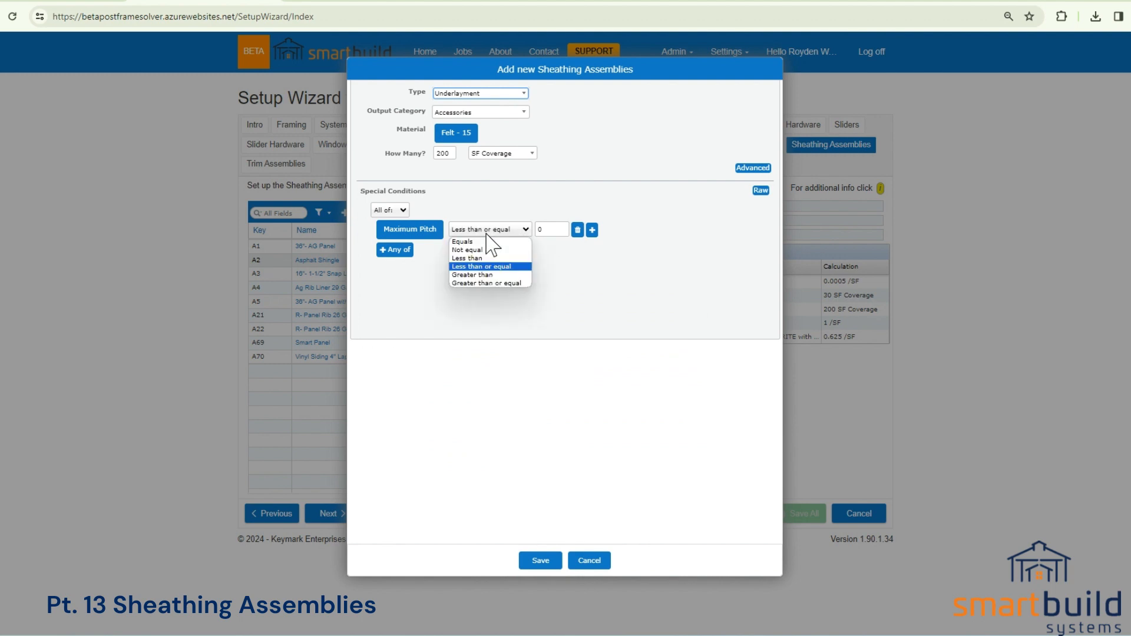
click(500, 275)
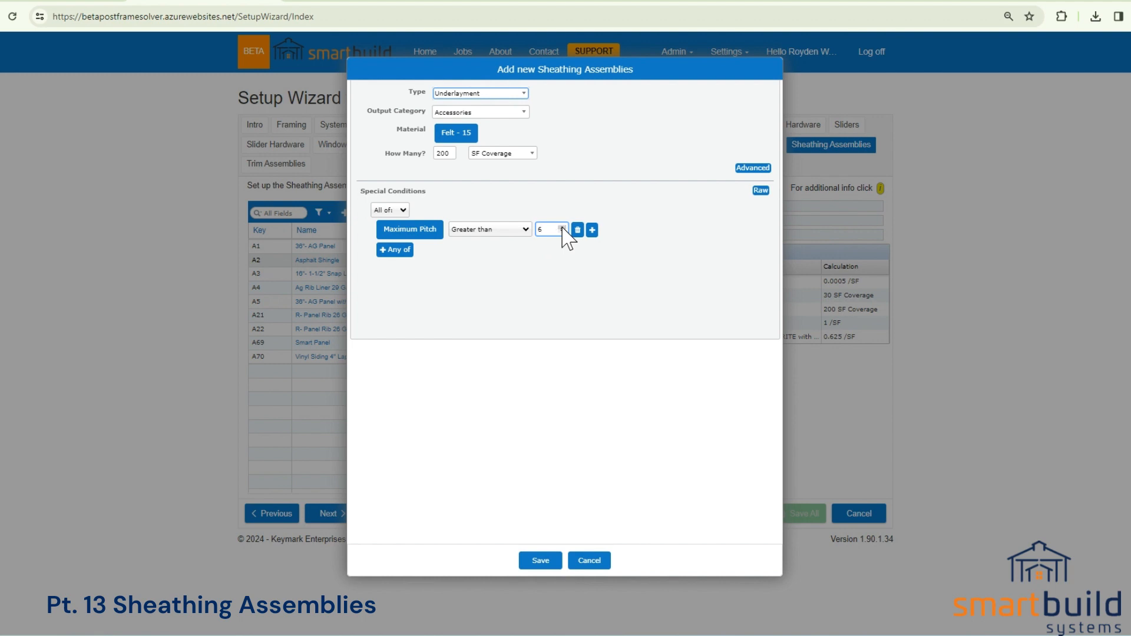
click(567, 262)
click(515, 230)
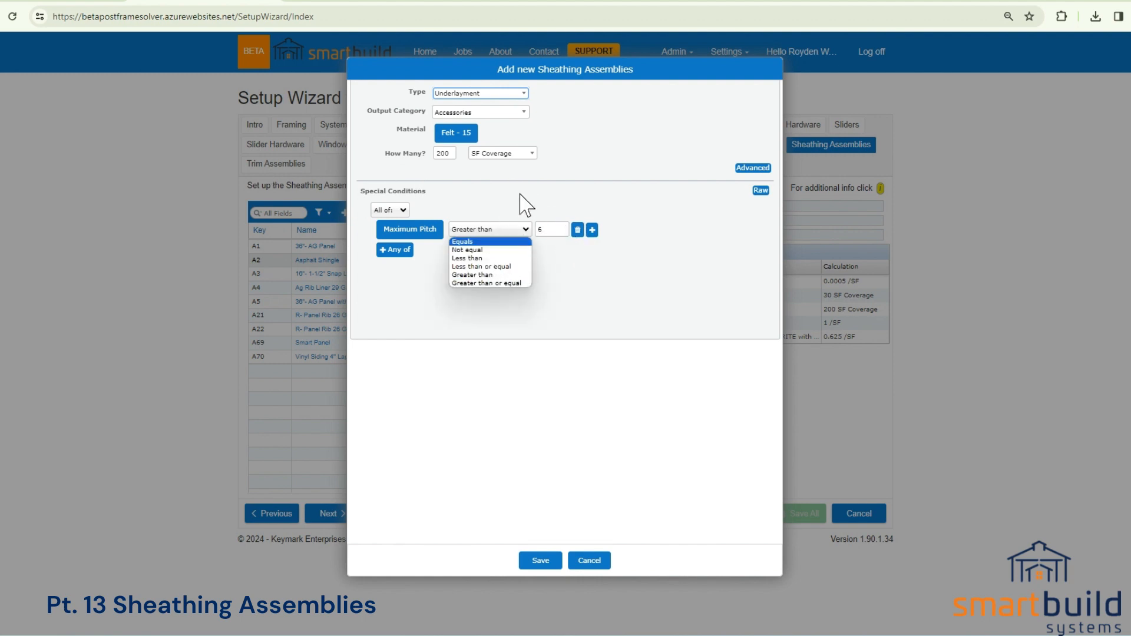
click(544, 197)
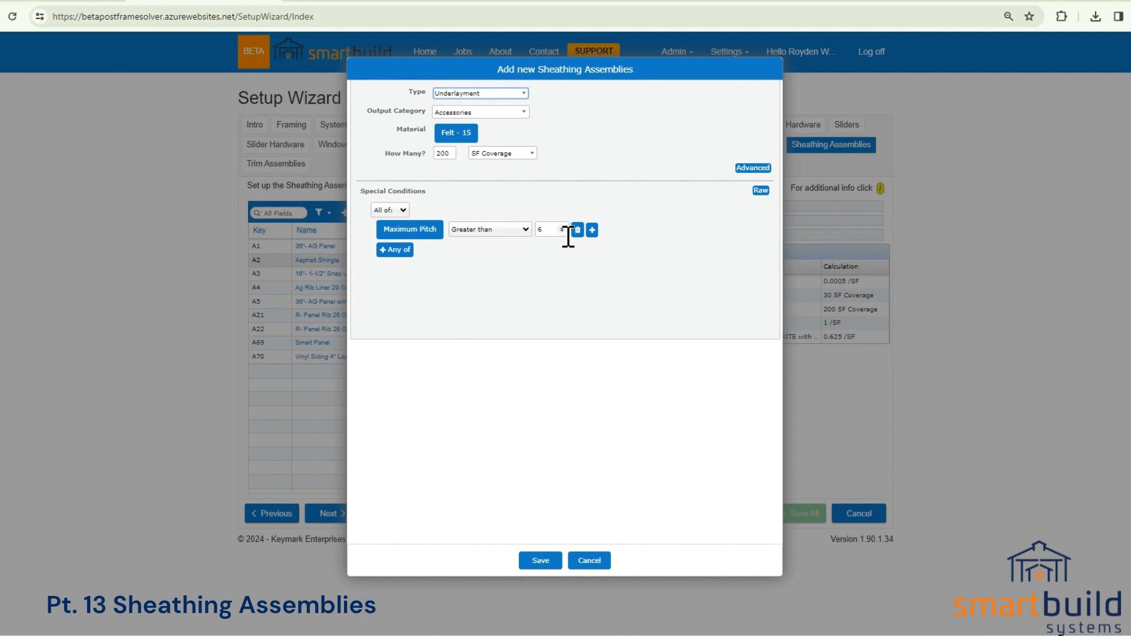
click(510, 230)
click(501, 258)
click(548, 557)
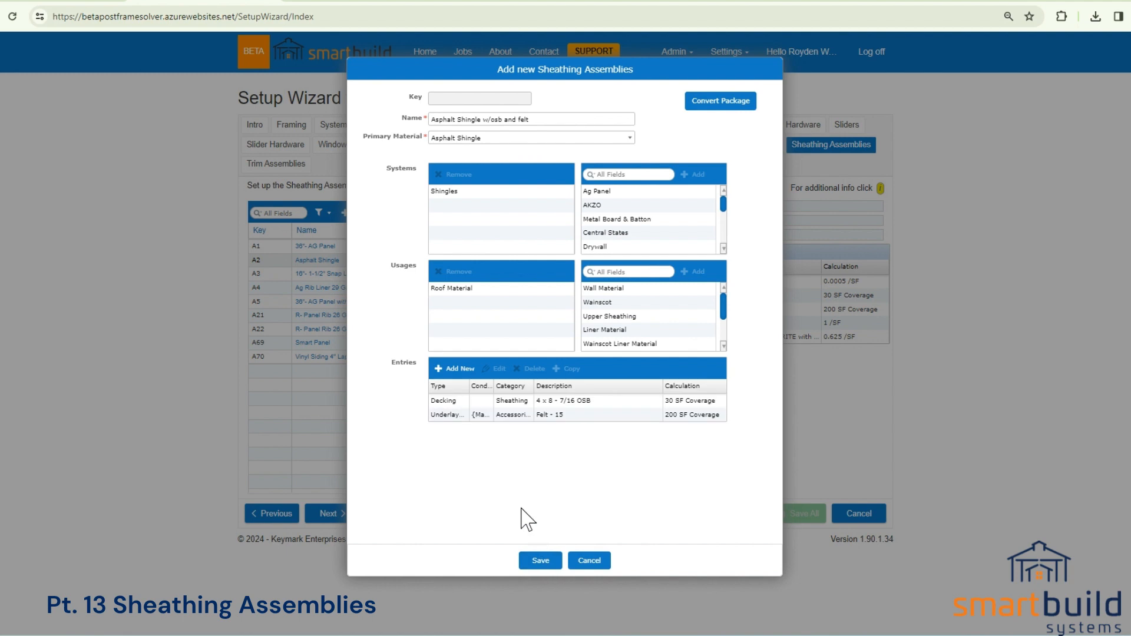
Step: Copy the Felt - 15 underlayment entry and change the copy's material to Felt - 30
click(510, 415)
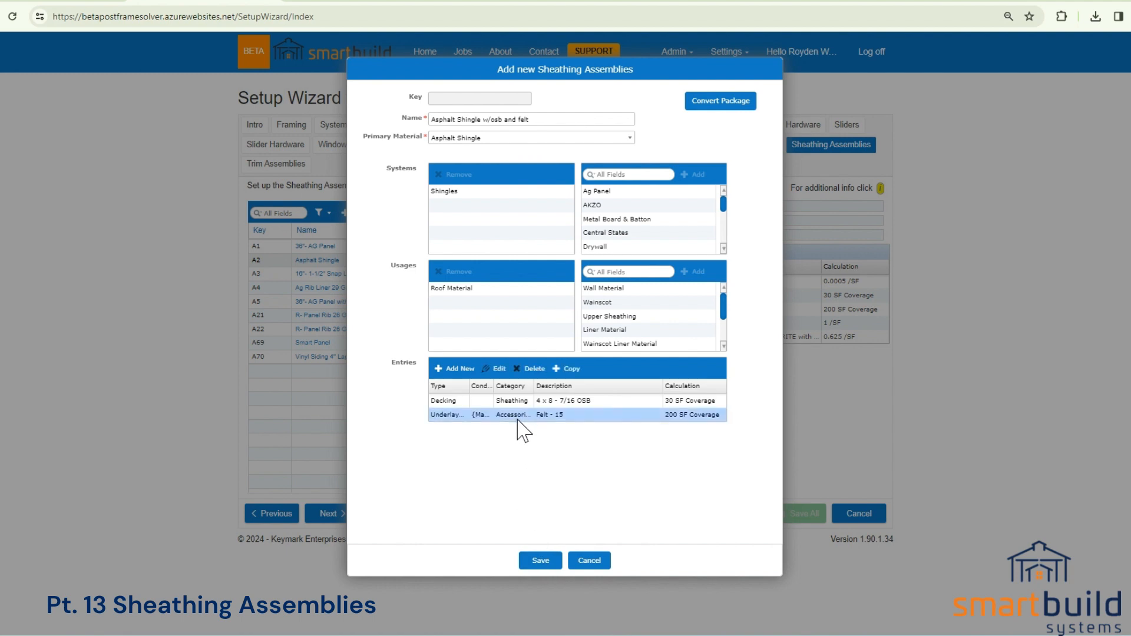
click(567, 372)
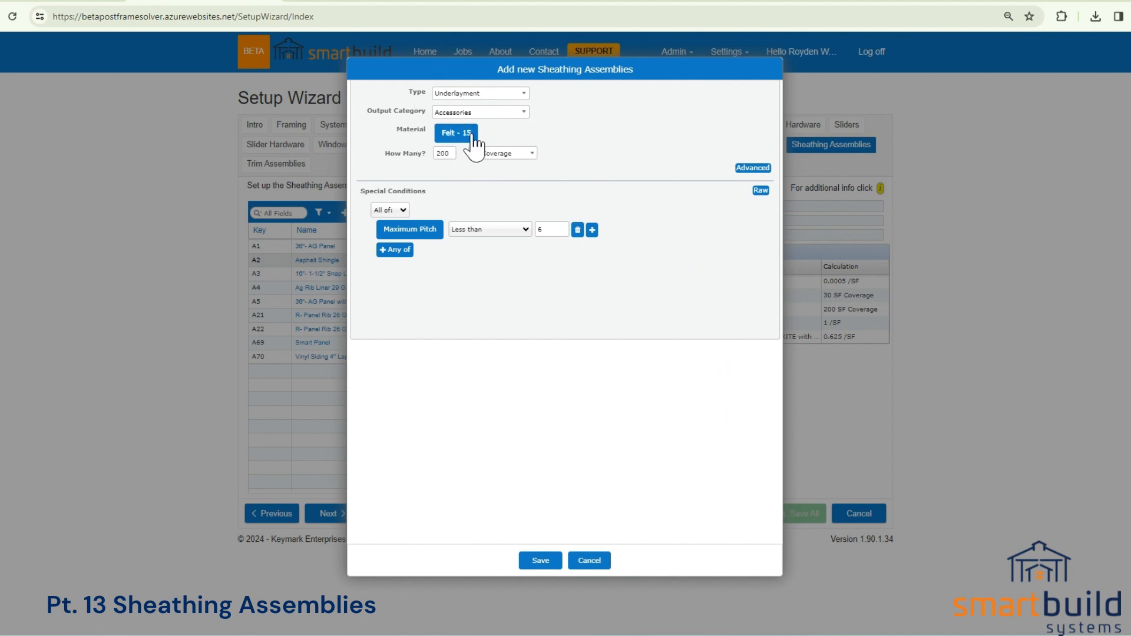
click(460, 134)
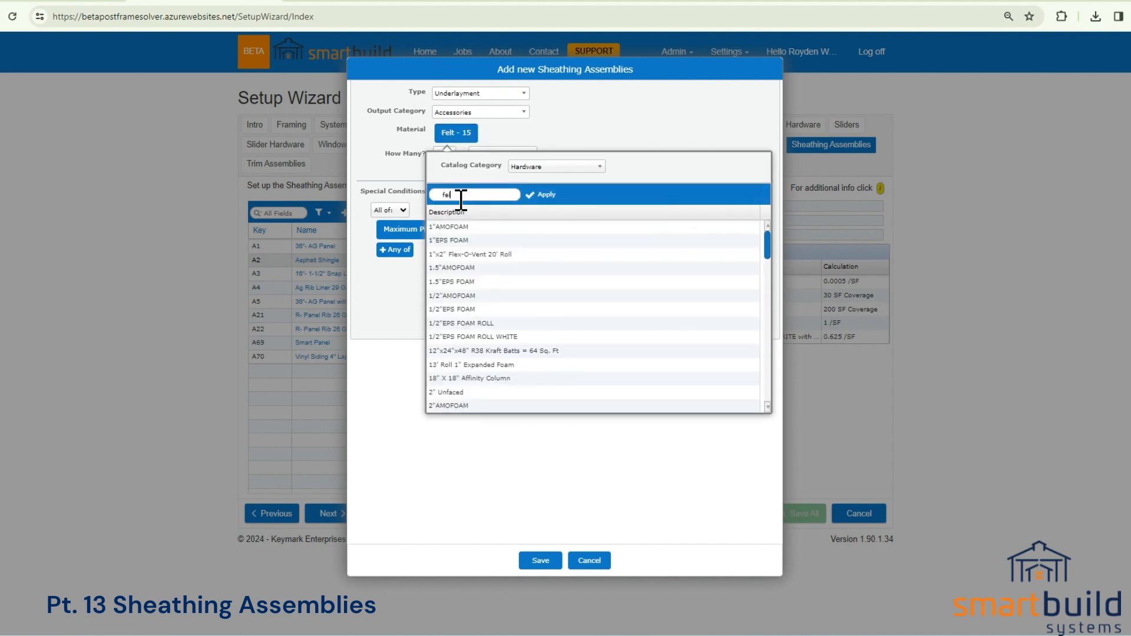
key(Return)
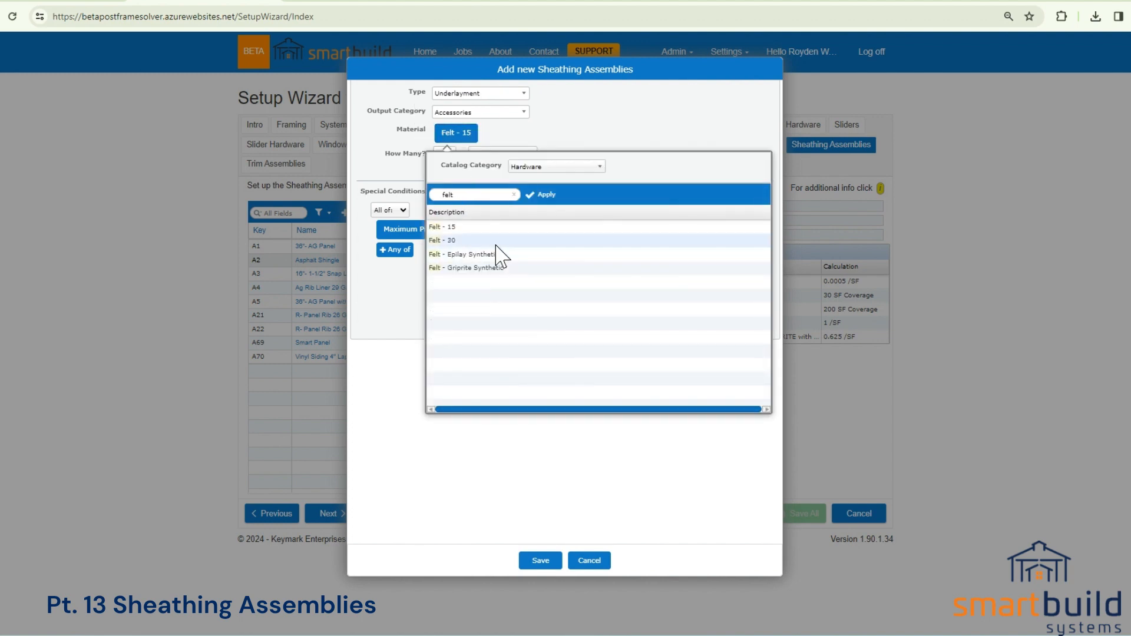
click(540, 196)
Step: Set the Felt - 30 entry's pitch condition to Greater than or equal and its quantity to 300 SF Coverage, and save it
click(504, 230)
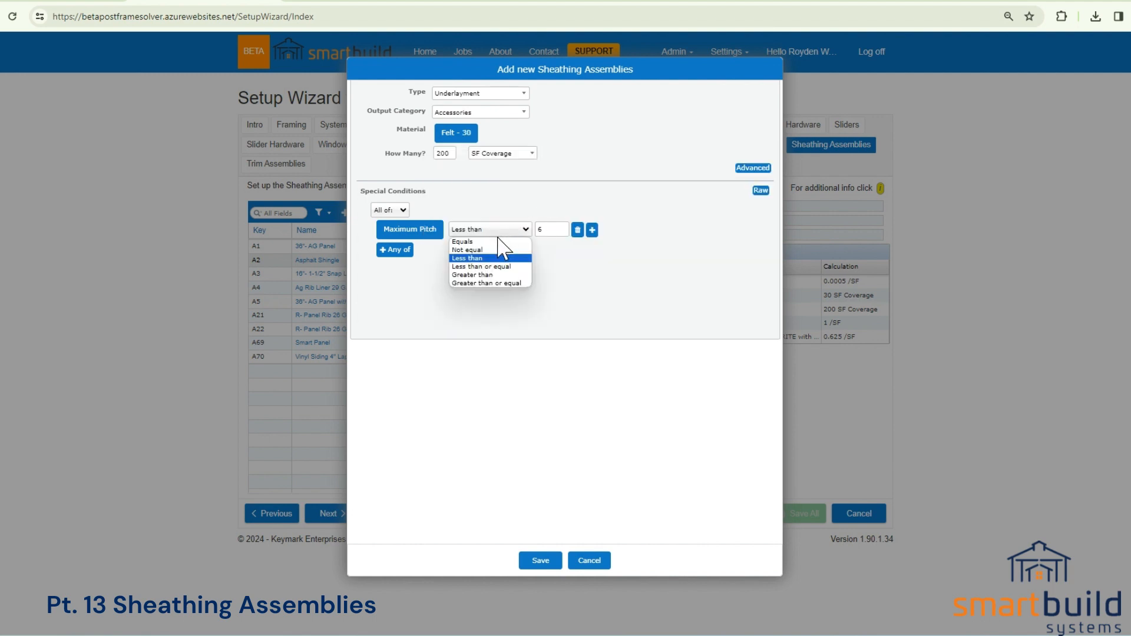
click(504, 283)
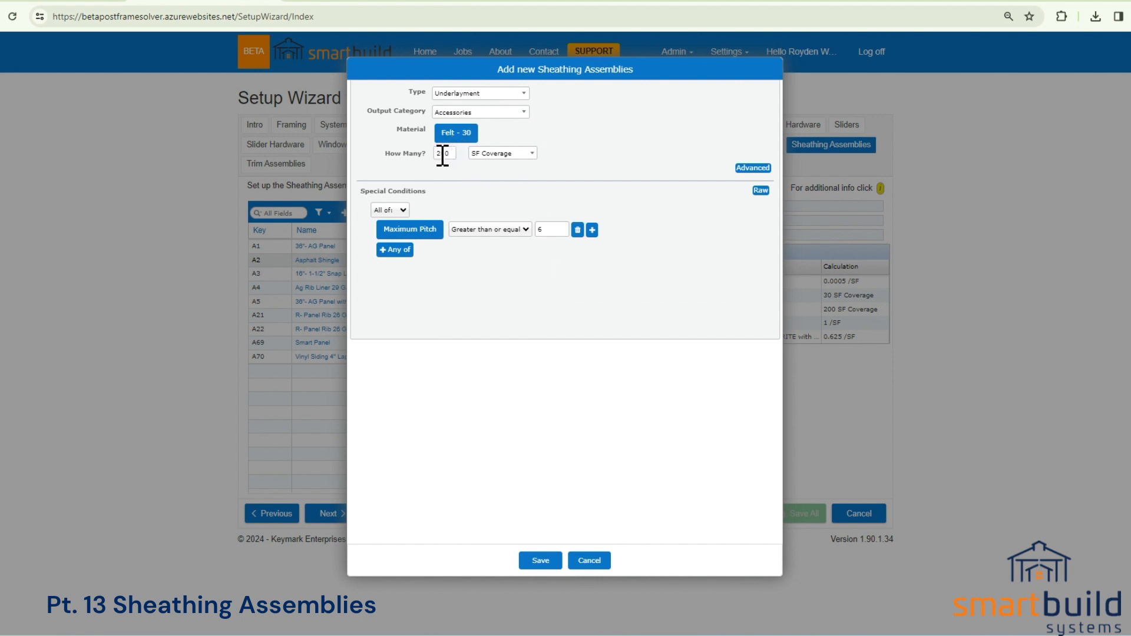
drag(443, 155, 436, 154)
text(3)
click(541, 563)
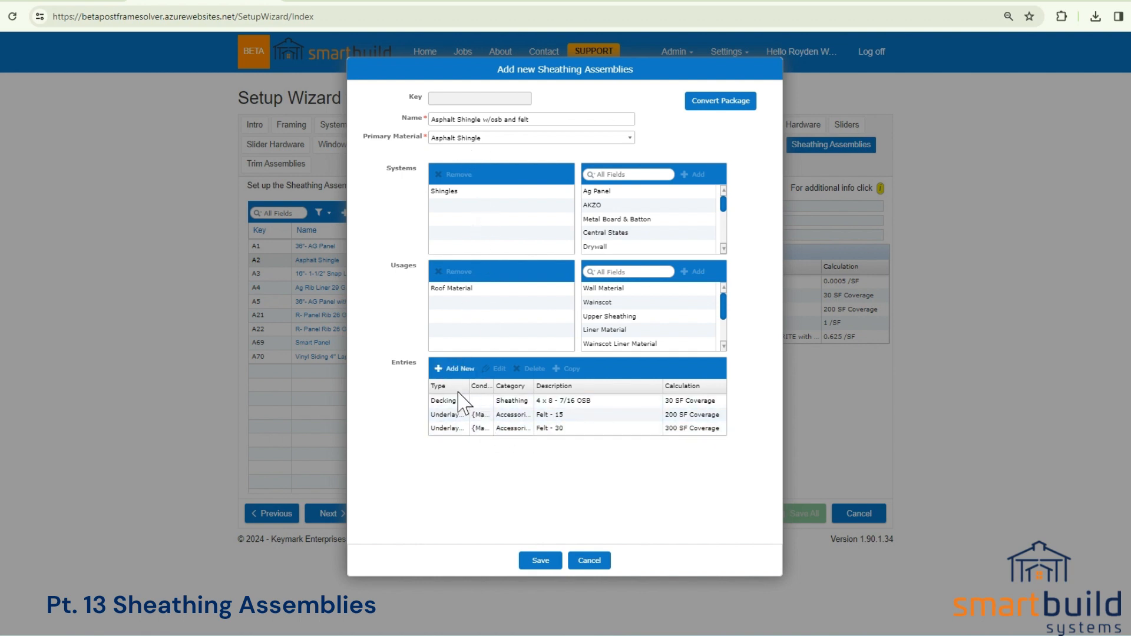
Step: Add a Fastener entry to the assembly with 1-1/4" COIL Roofing Nail from the fastener catalog as its material
click(454, 369)
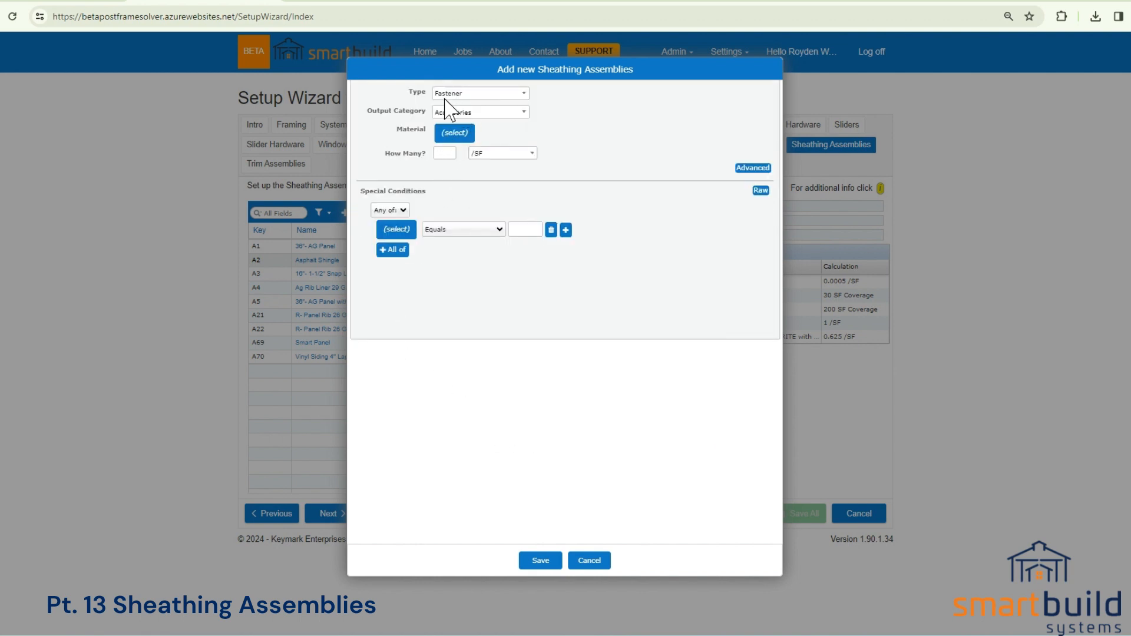
click(451, 139)
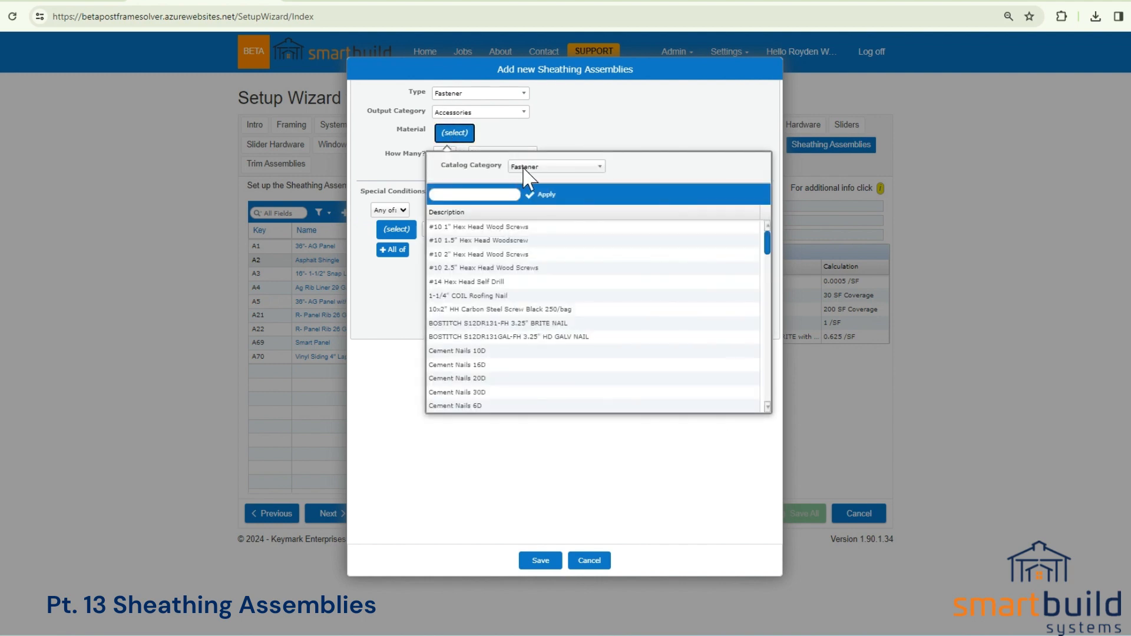
click(526, 168)
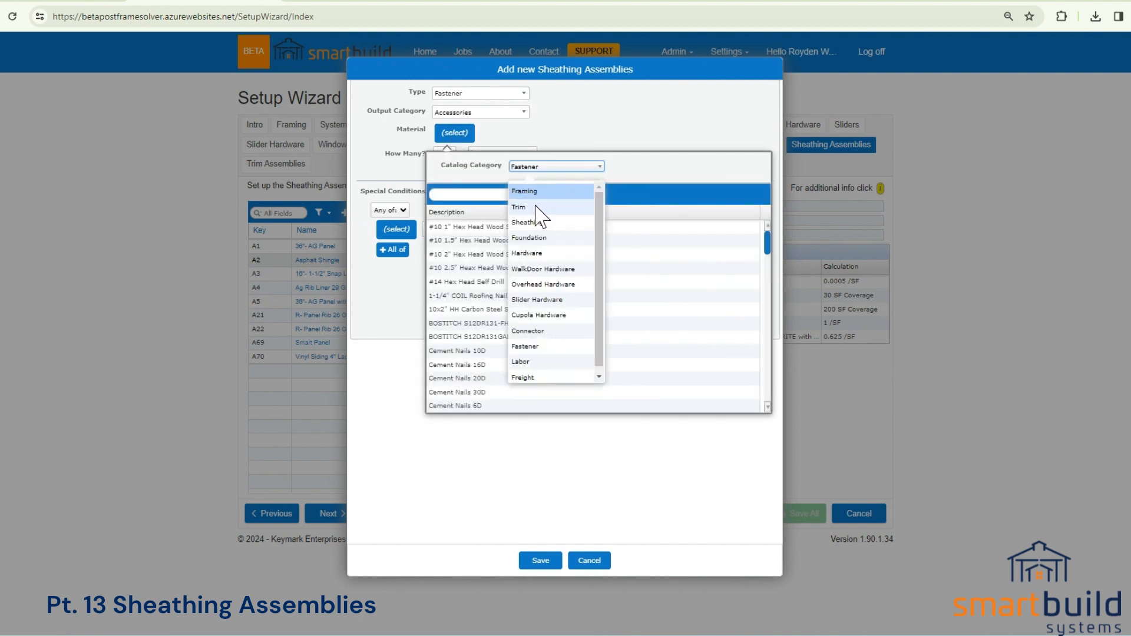
click(454, 133)
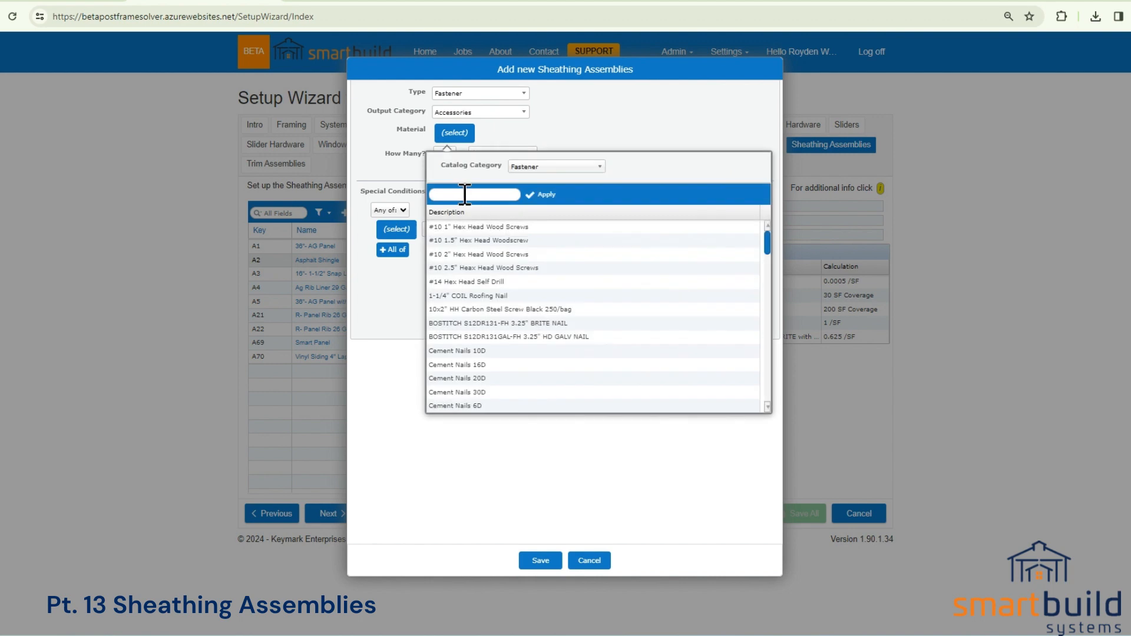
click(479, 295)
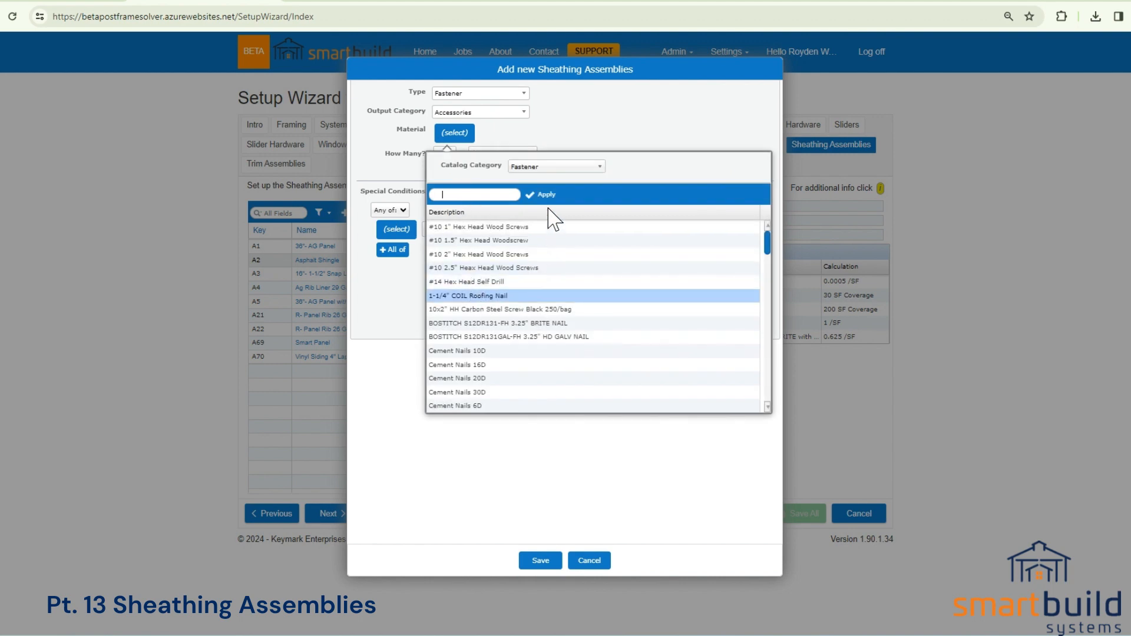
click(545, 195)
Step: Set the roofing nail quantity to 200 per SF, save the entry, and save the asphalt shingle assembly
click(447, 153)
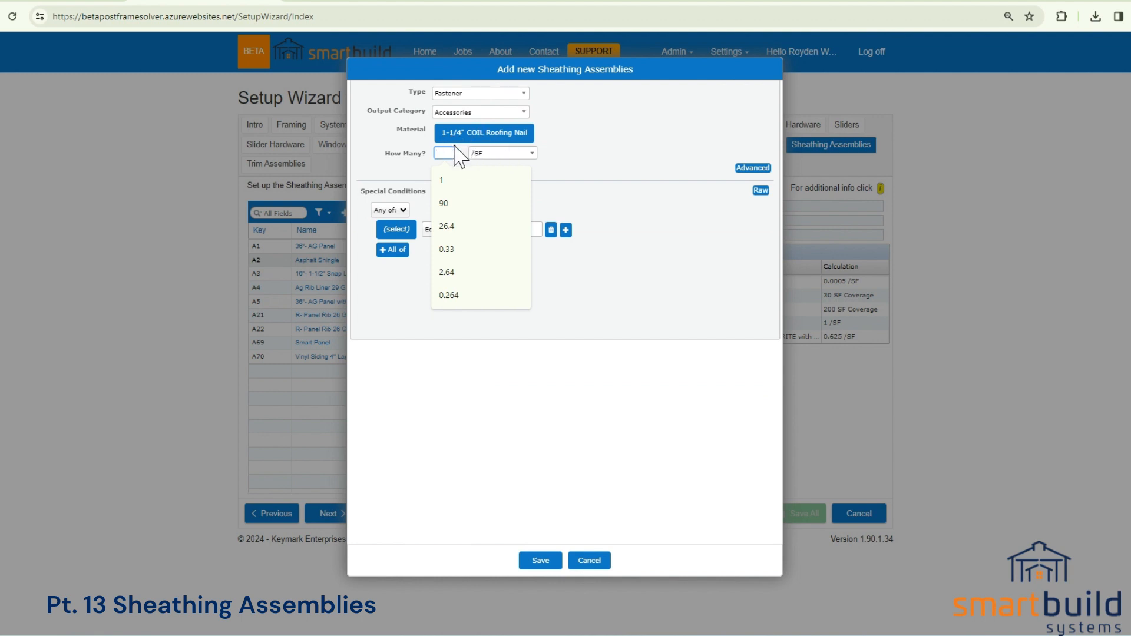
text(200)
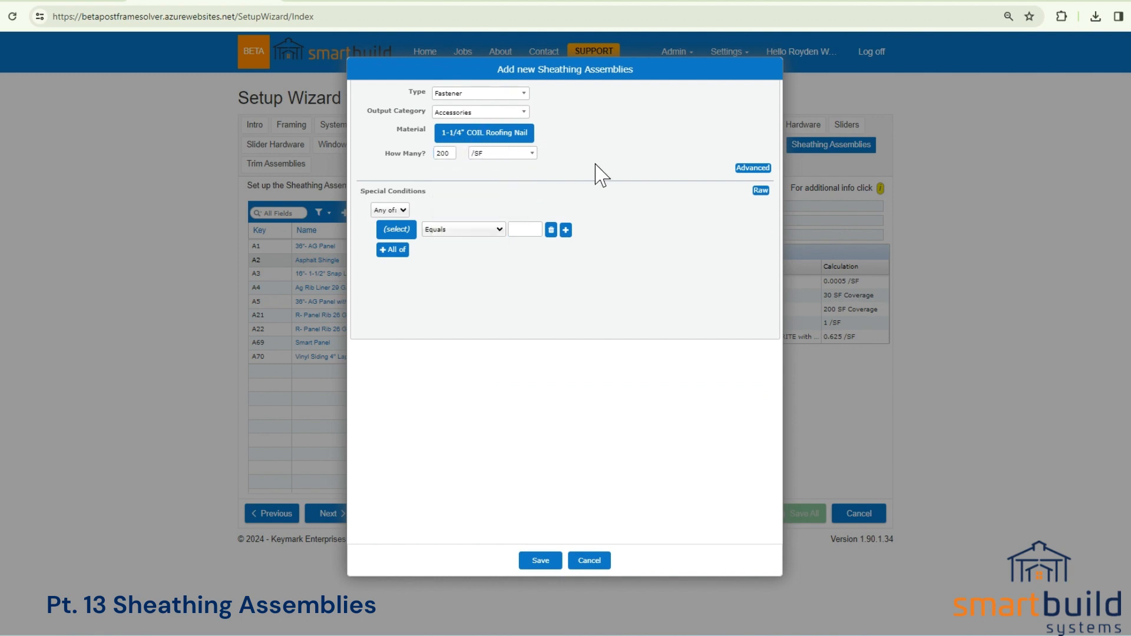
click(538, 561)
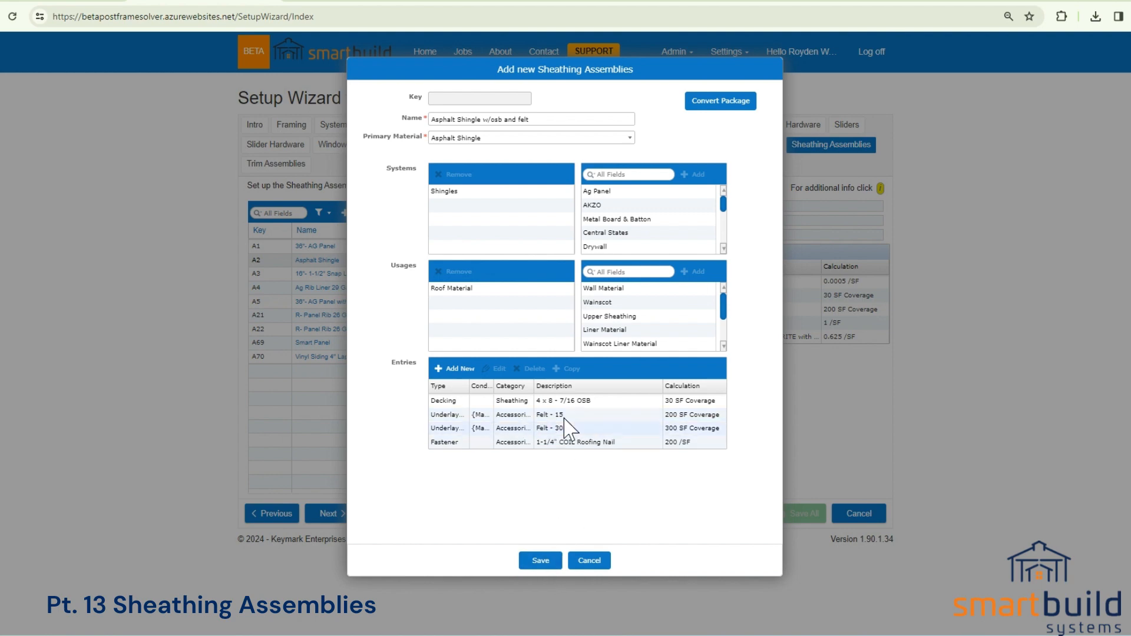
click(547, 561)
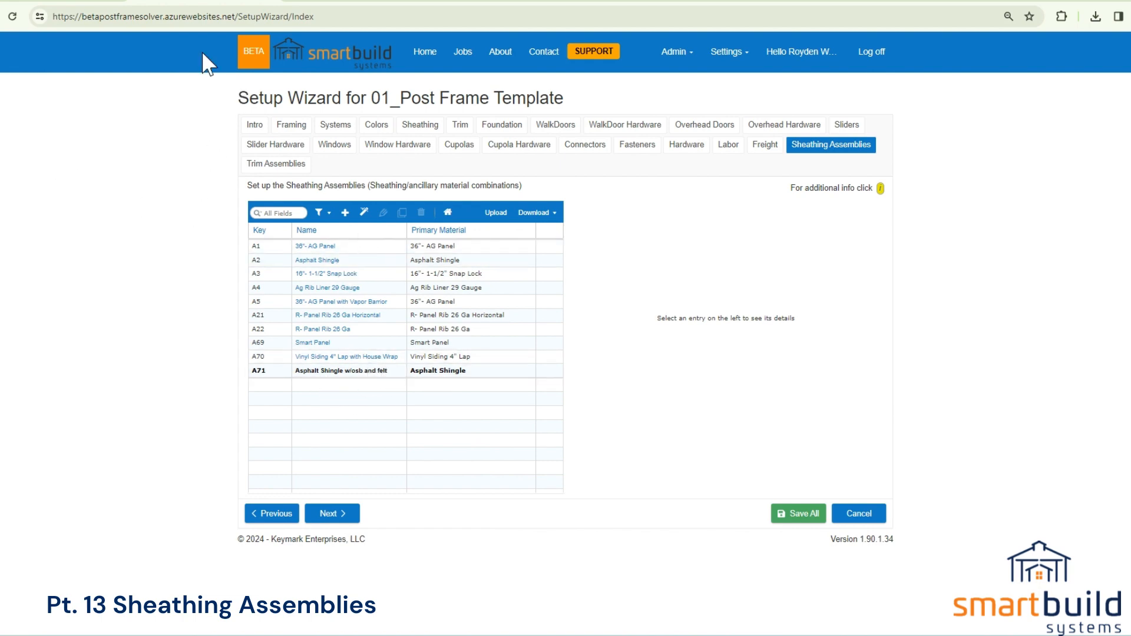
Step: Switch to the untitled job, view its shingle-roofed building in 3D, and return to the Setup Wizard
click(76, 2)
drag(338, 213, 537, 312)
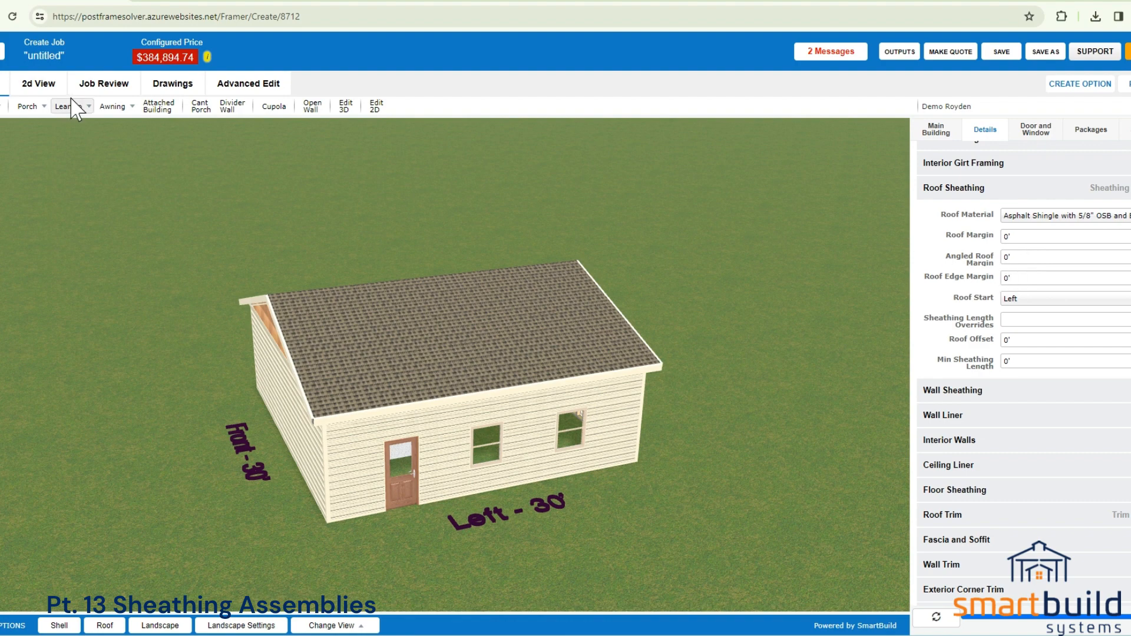
click(235, 3)
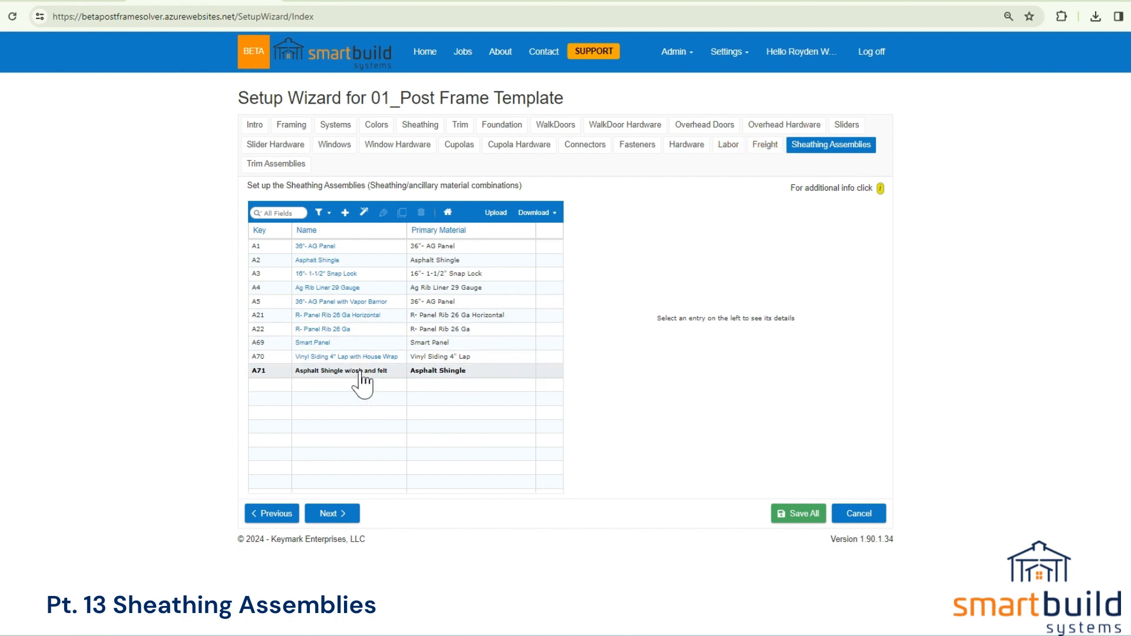
Step: Review the template's Hardware and Fasteners lists and return to its Sheathing Assemblies
click(685, 145)
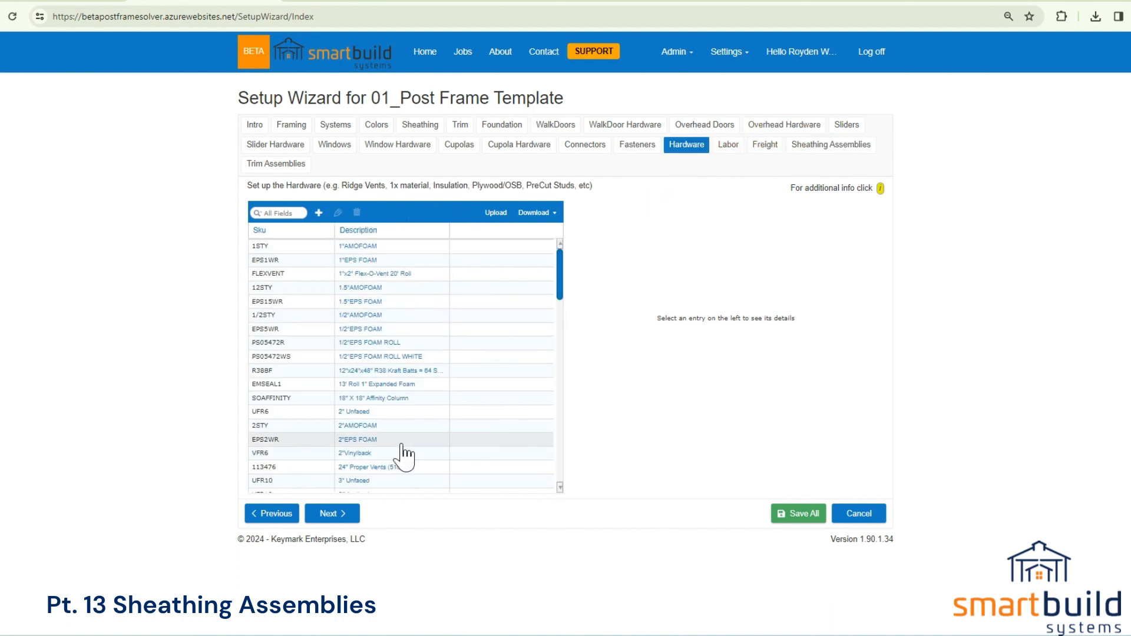
click(637, 145)
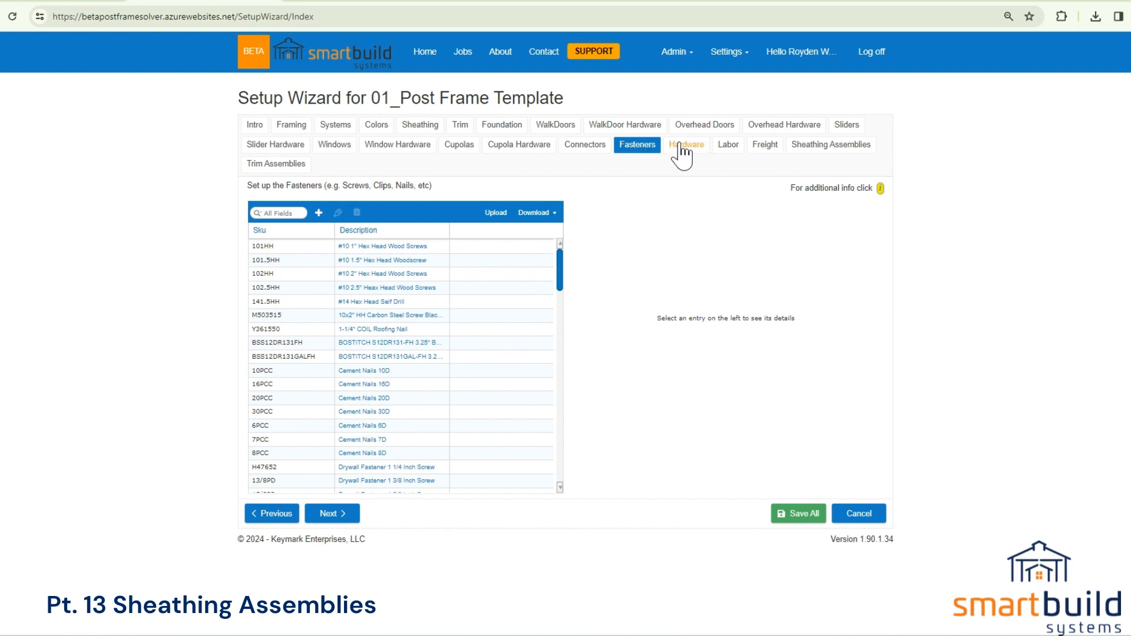
click(831, 146)
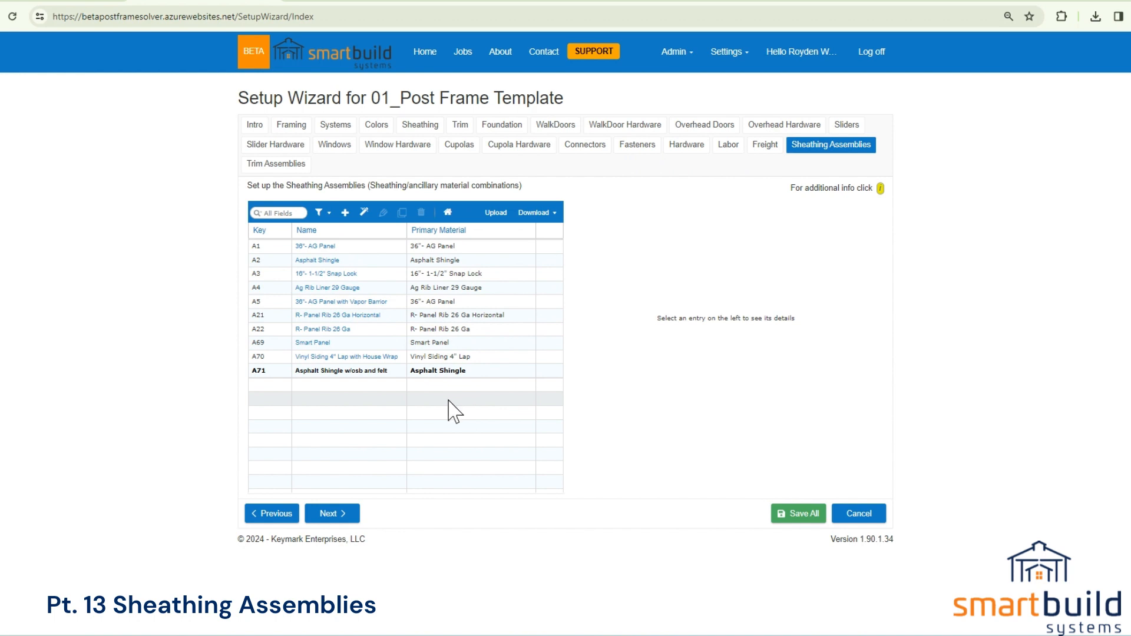
Step: Open the 36"- AG Panel assembly (A1) for editing and examine the Barndo1012 job's metal roof in 3D
double_click(340, 247)
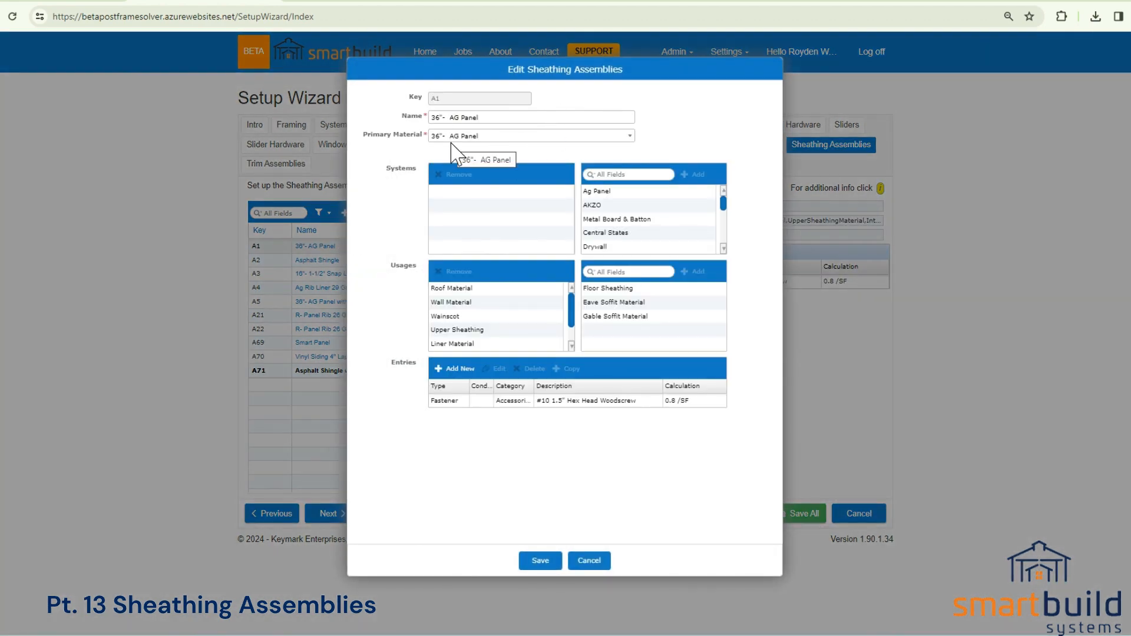
click(348, 4)
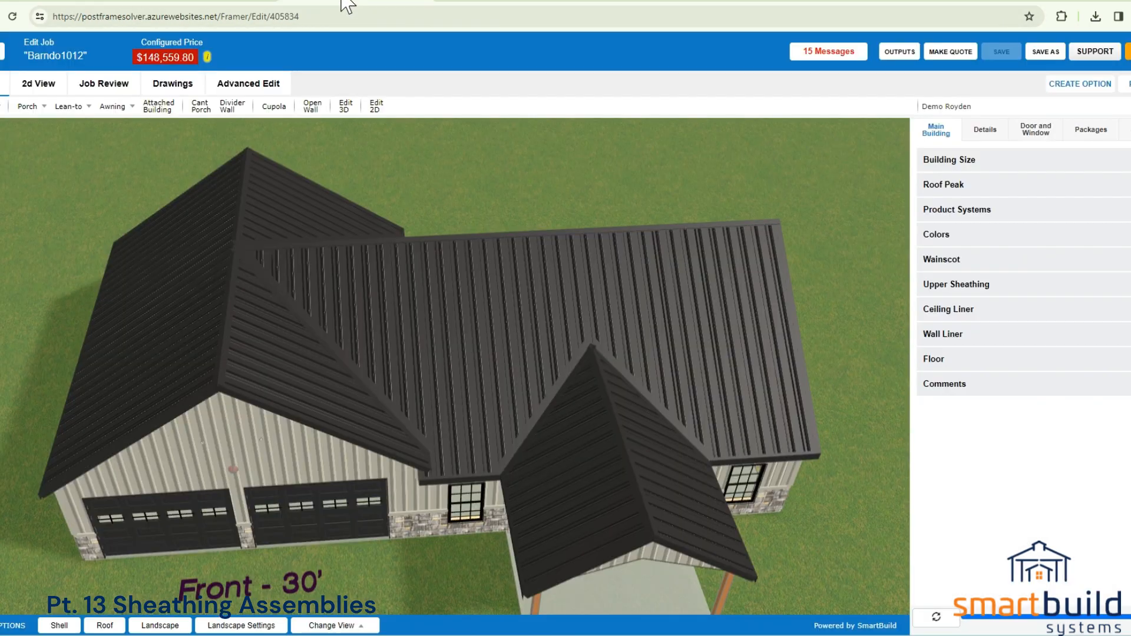
drag(540, 363, 443, 331)
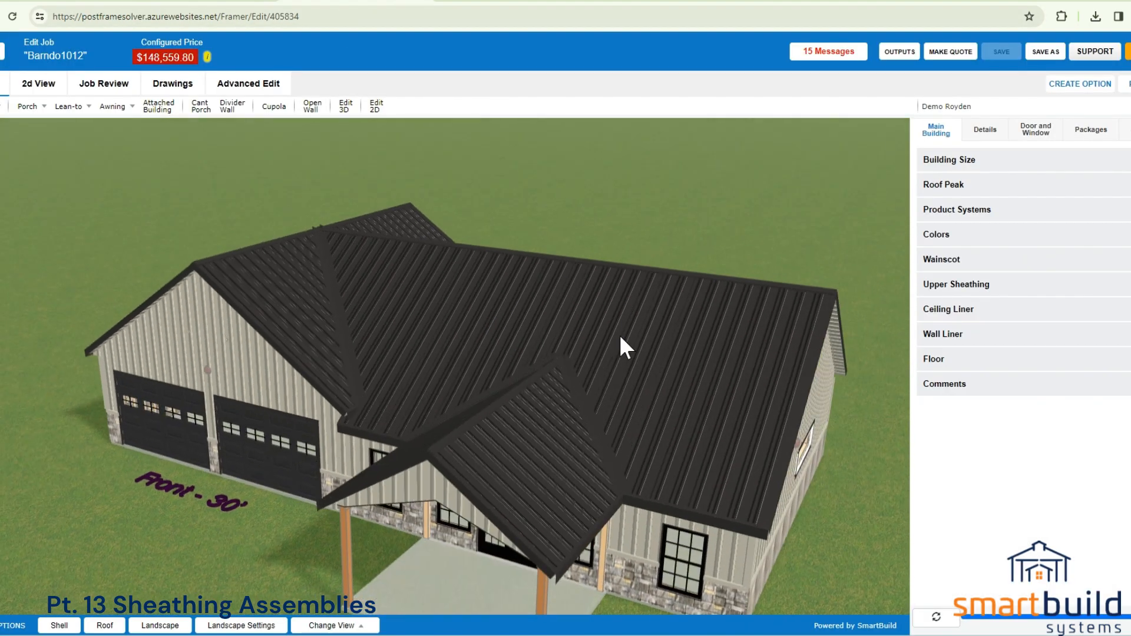
mouse_move(624, 411)
mouse_down()
mouse_move(635, 359)
mouse_move(632, 401)
mouse_move(573, 348)
mouse_move(628, 422)
mouse_up()
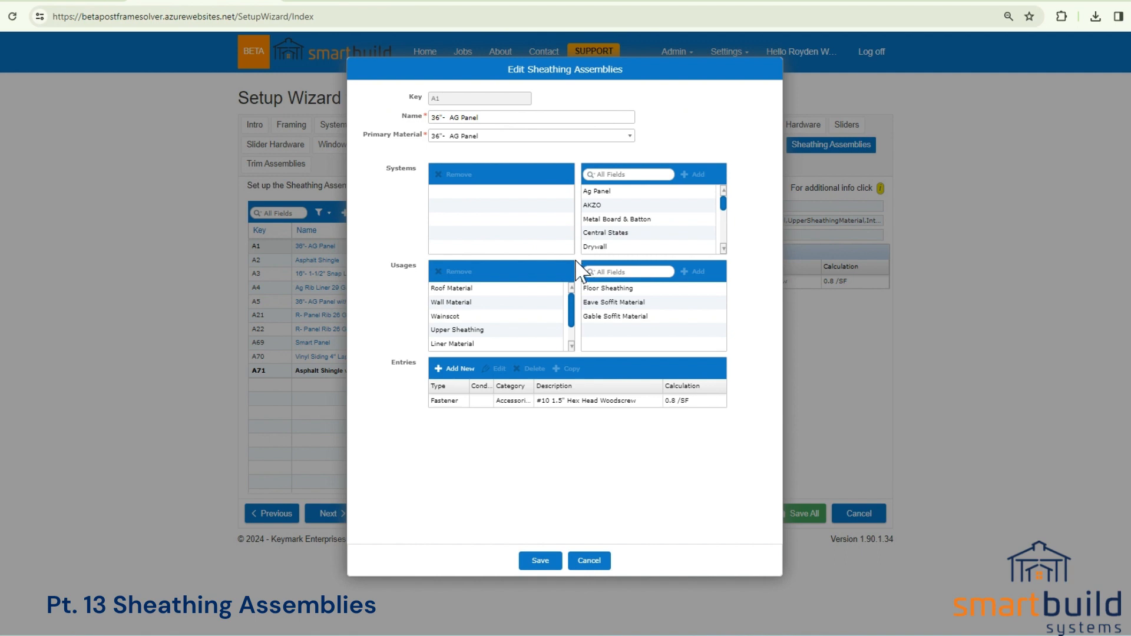
Step: Rename assembly A1 as 36"- AG Panel w/standard fastener
click(483, 121)
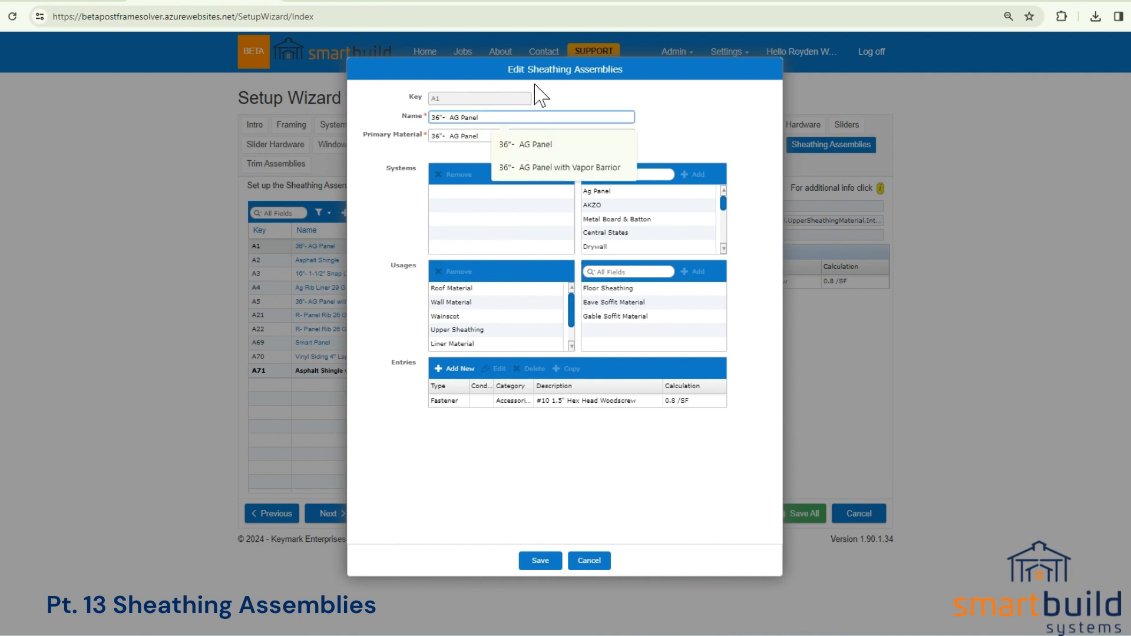
click(573, 101)
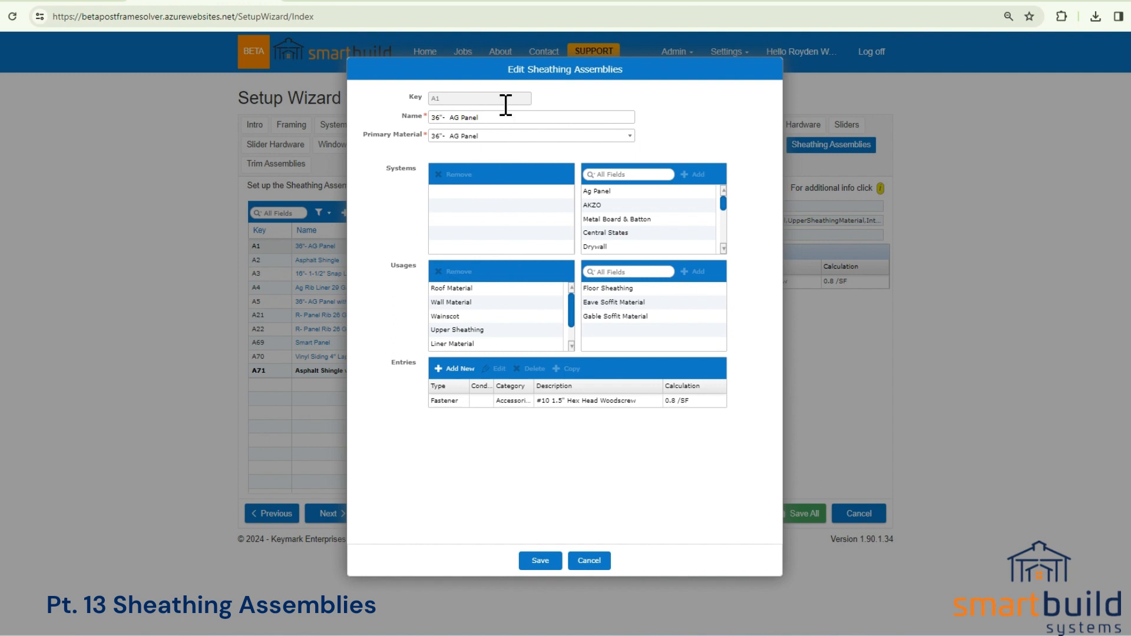
click(496, 120)
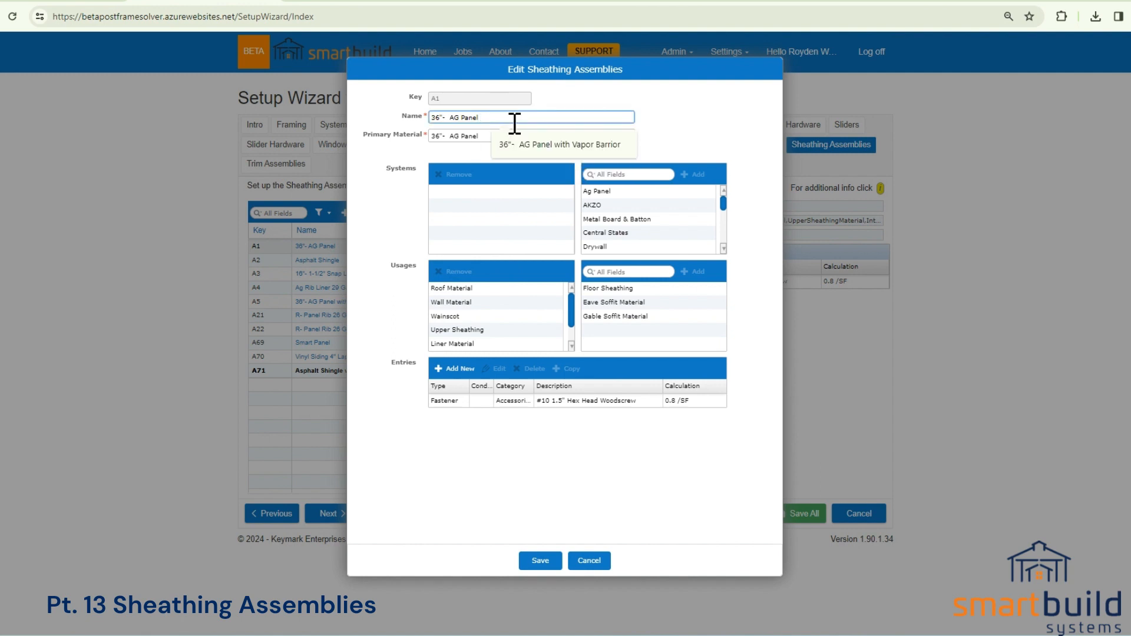
text(standard fastener)
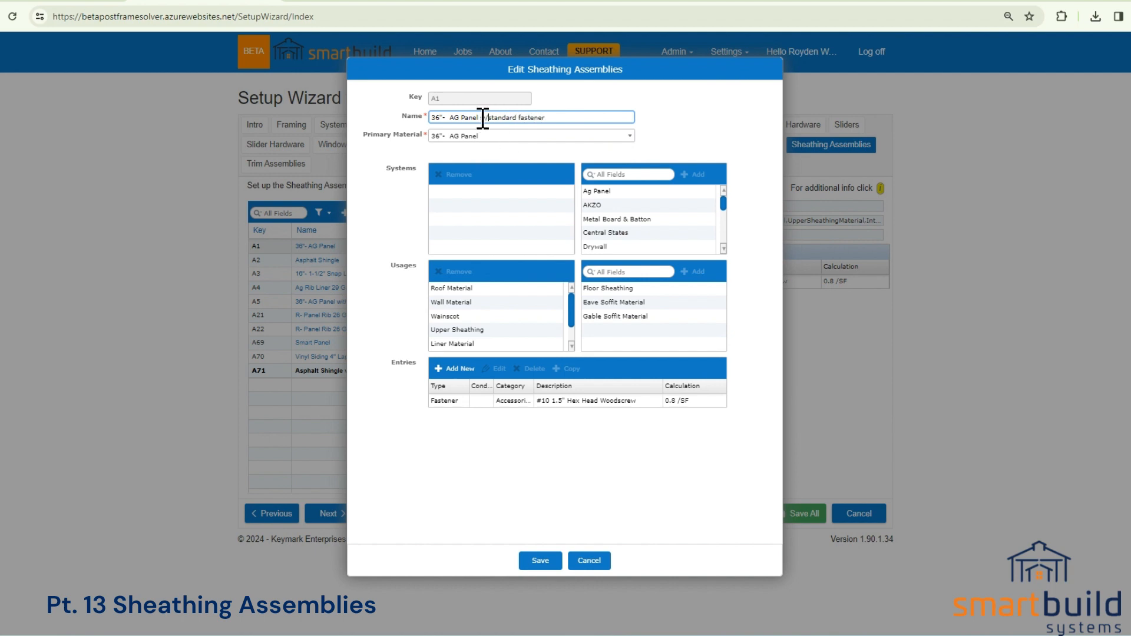
drag(547, 117, 436, 117)
click(645, 117)
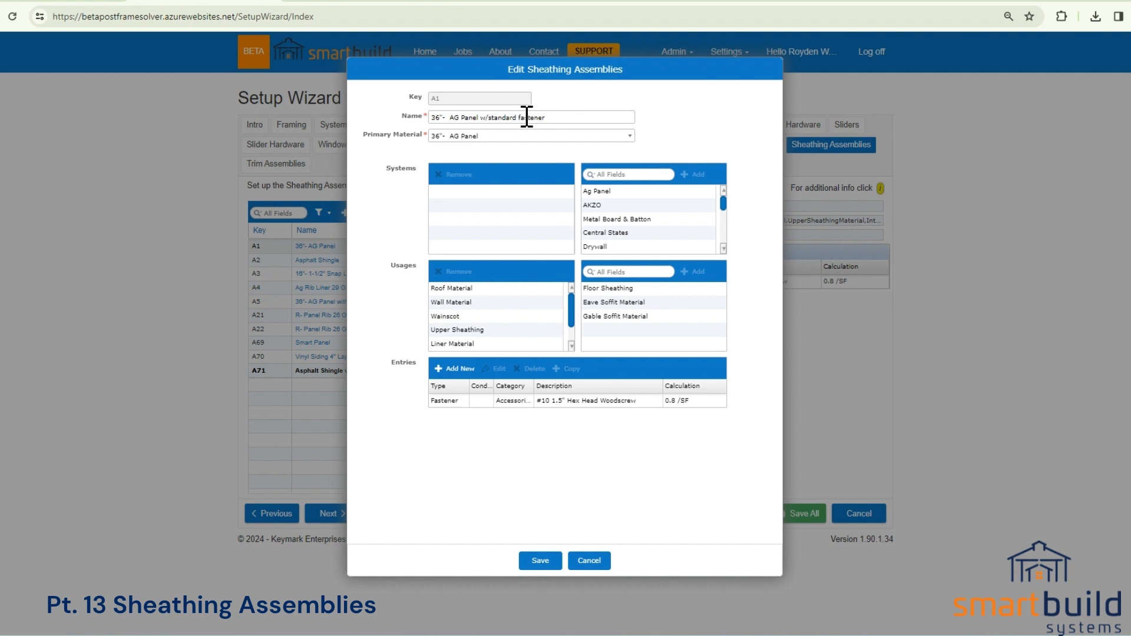
Step: Check the settings of the #10 1.5" Hex Head Woodscrew fastener entry and delete the entry from the assembly
click(585, 406)
double_click(585, 403)
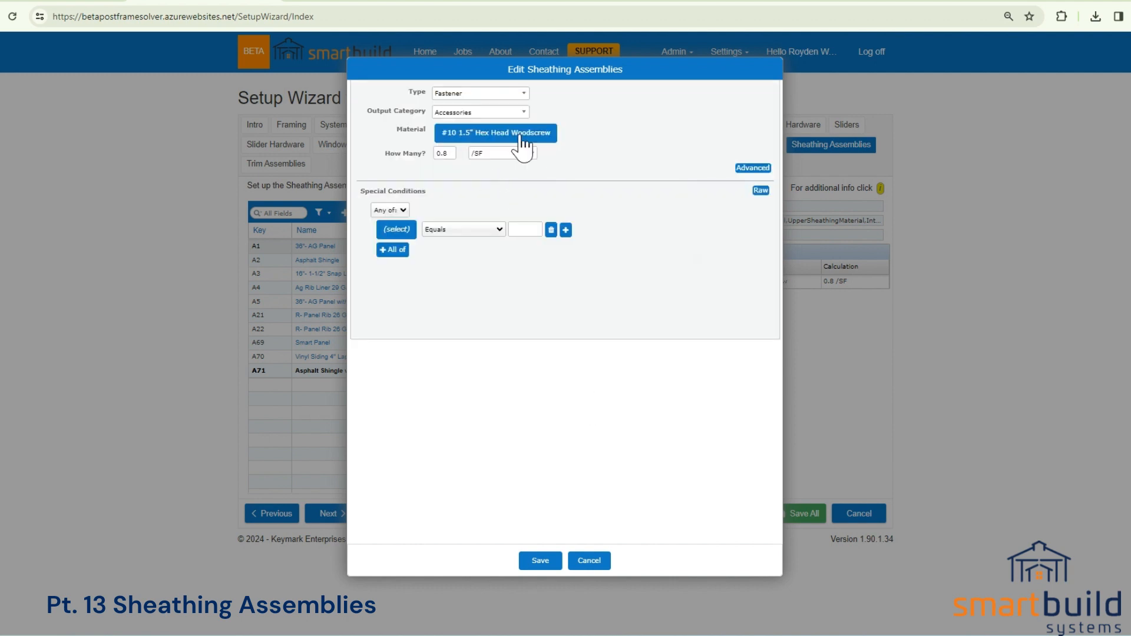
click(589, 563)
click(567, 403)
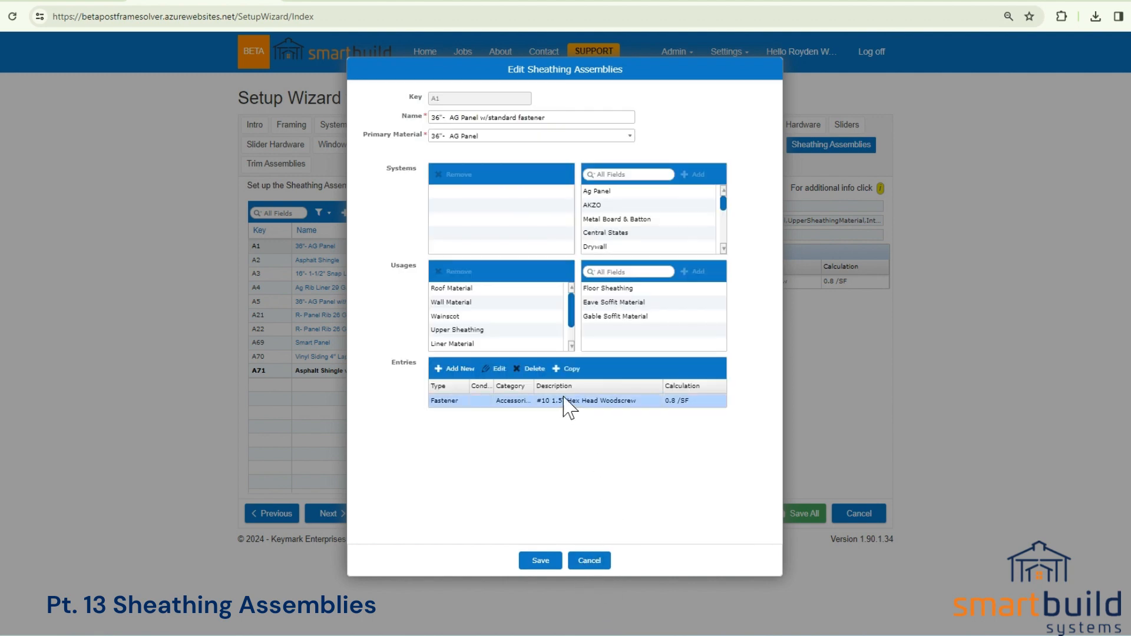
click(534, 369)
click(548, 163)
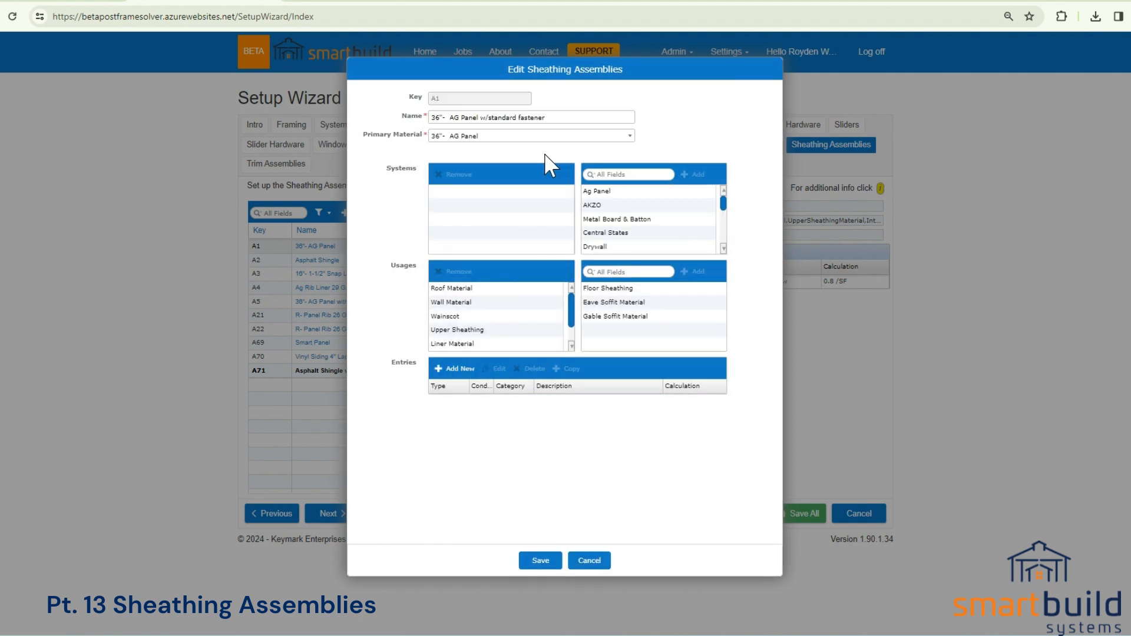
click(473, 141)
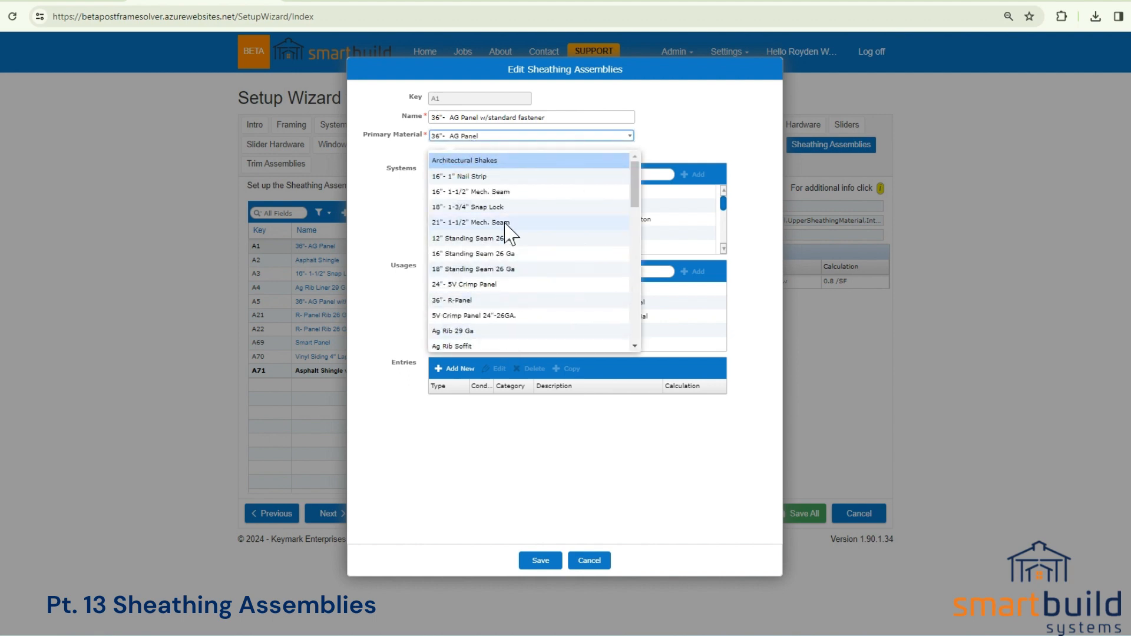
click(412, 223)
triple_click(550, 121)
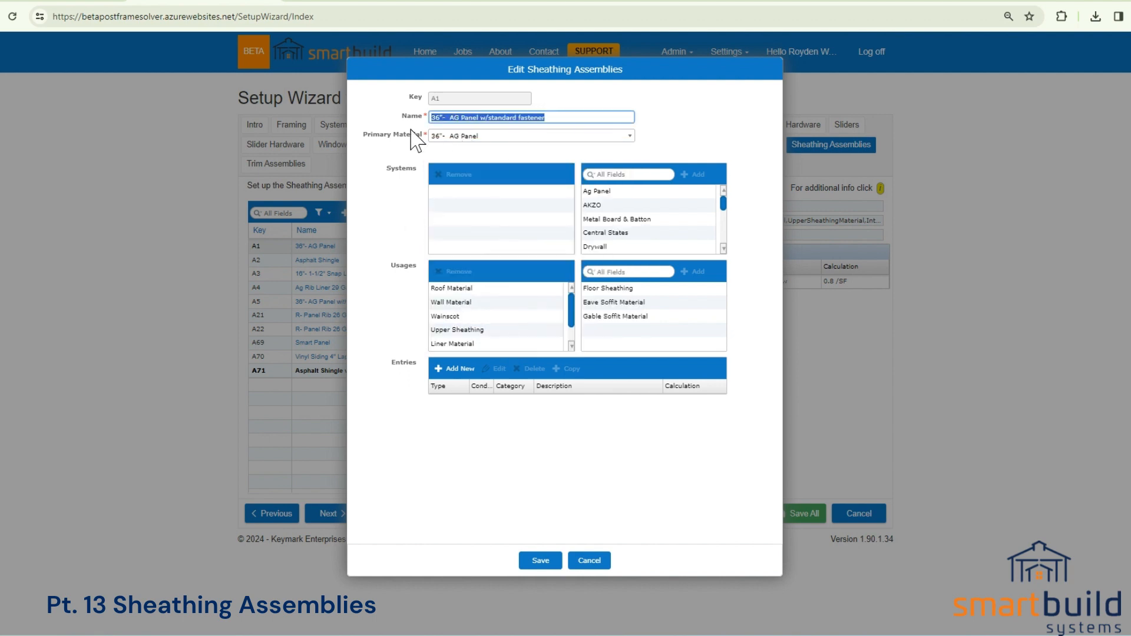
Step: Add Ag Panel to the systems assigned to the AG Panel assembly
click(602, 193)
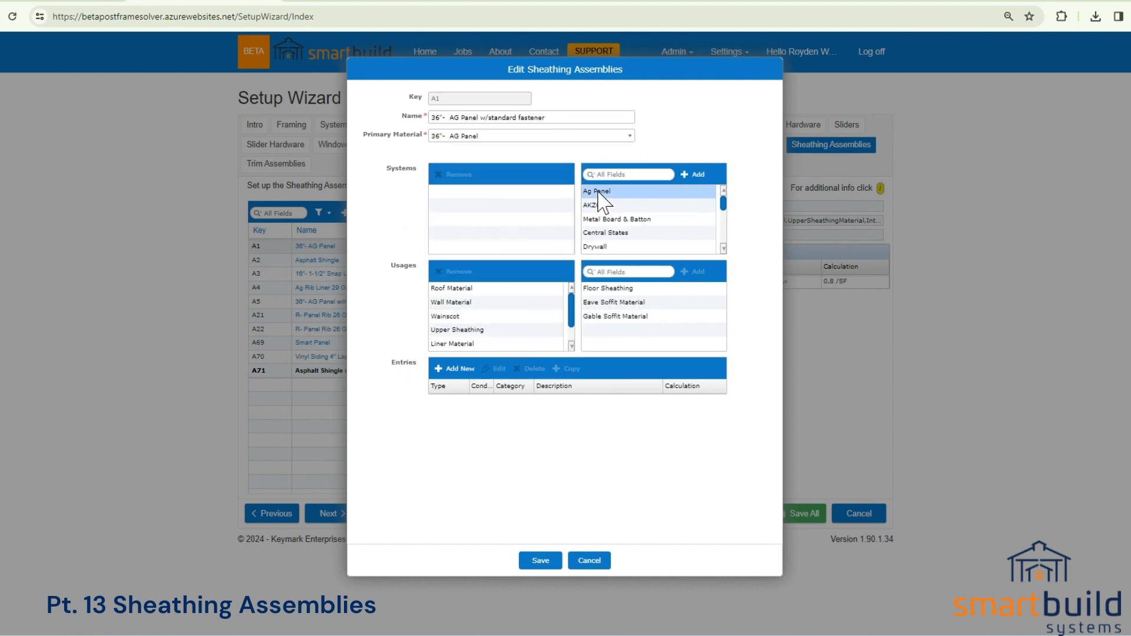
click(696, 175)
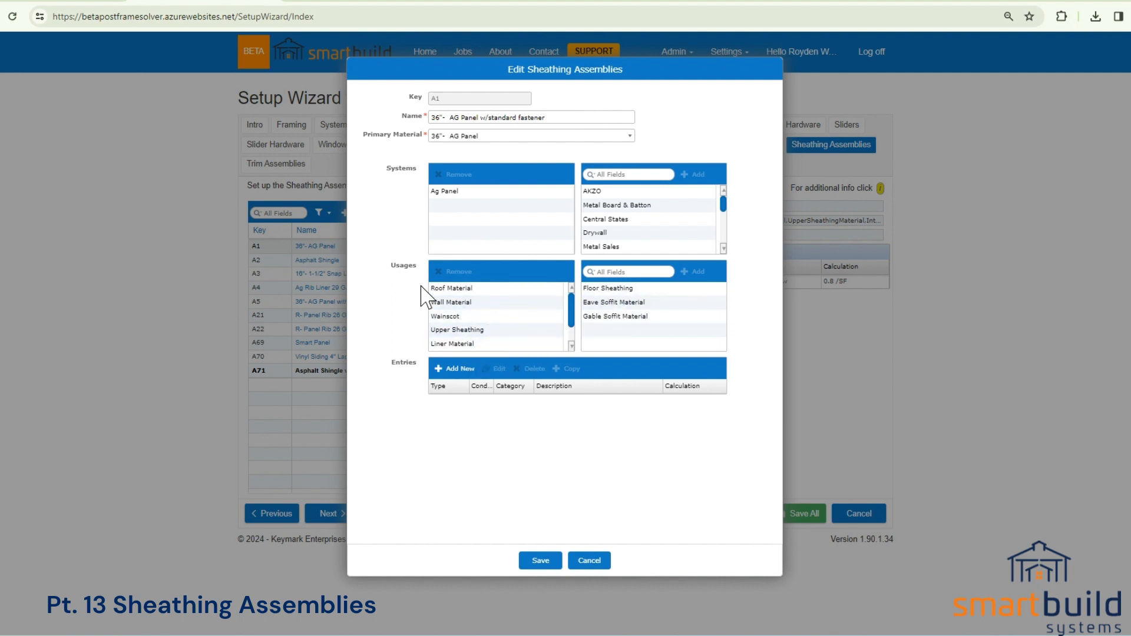
Step: Add a Fastener entry to the AG Panel assembly using Woodbinder 1 1/2 Inch at 1 /SF
click(465, 369)
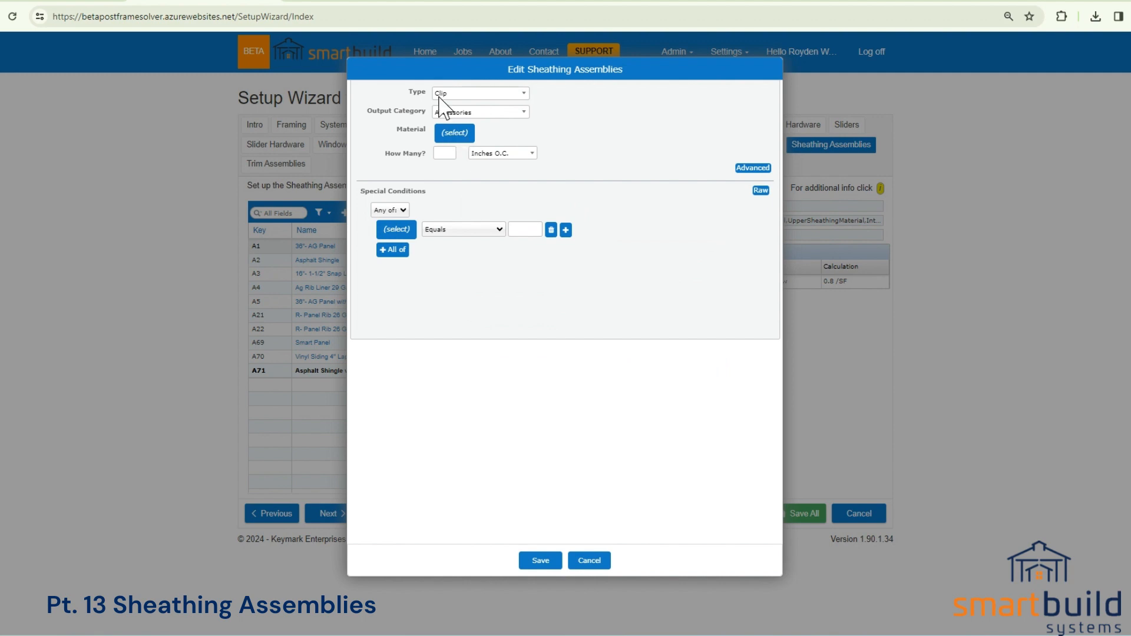
click(467, 93)
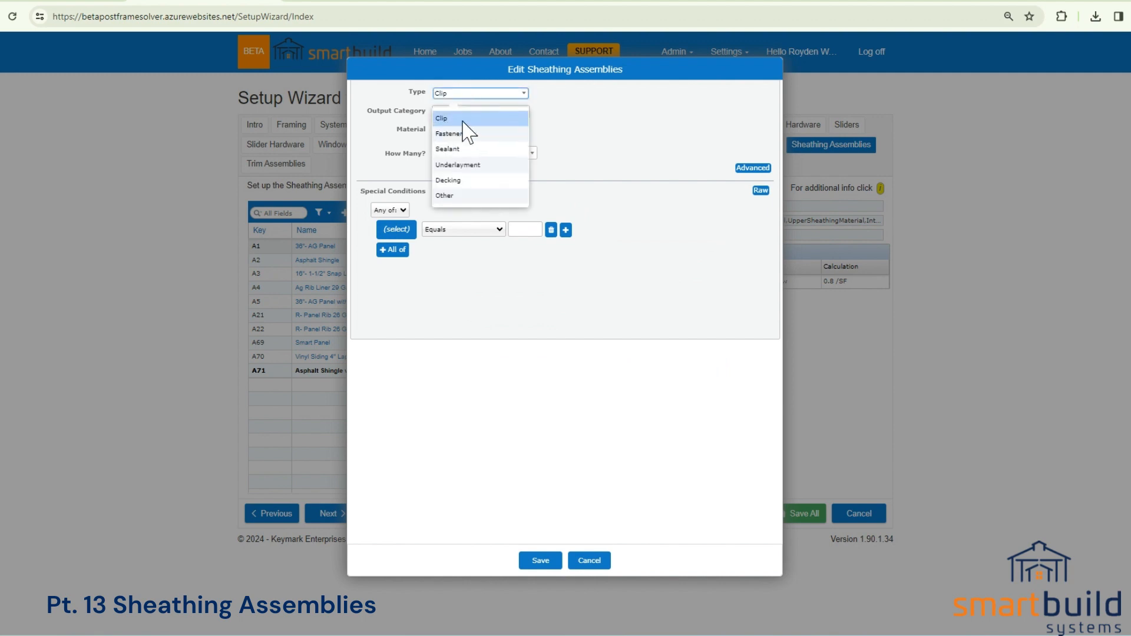
click(461, 134)
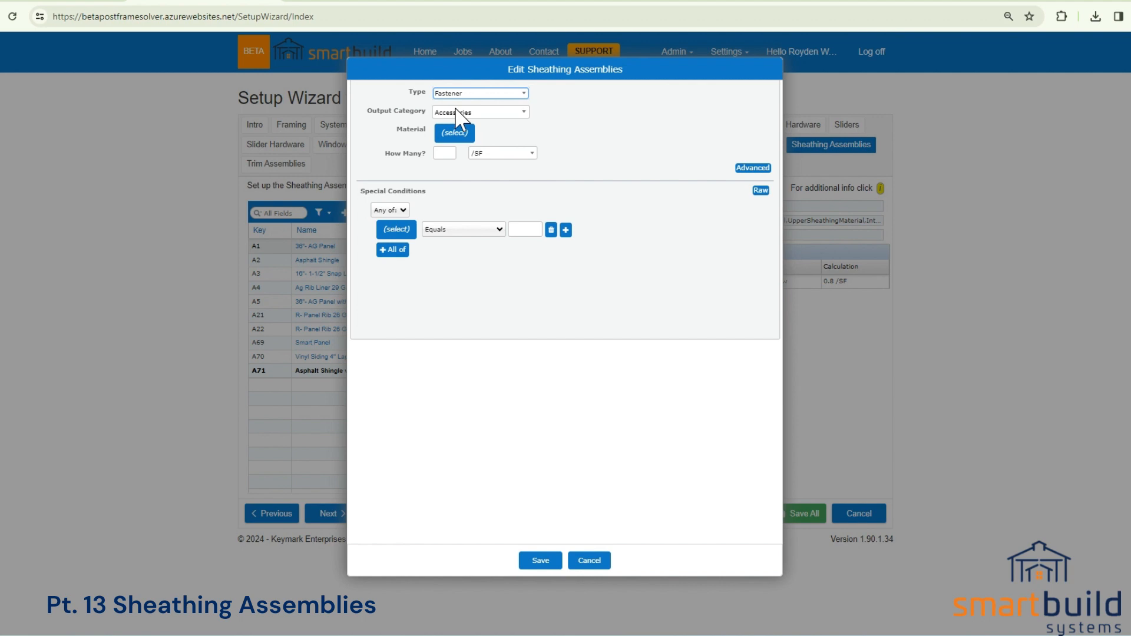
click(455, 132)
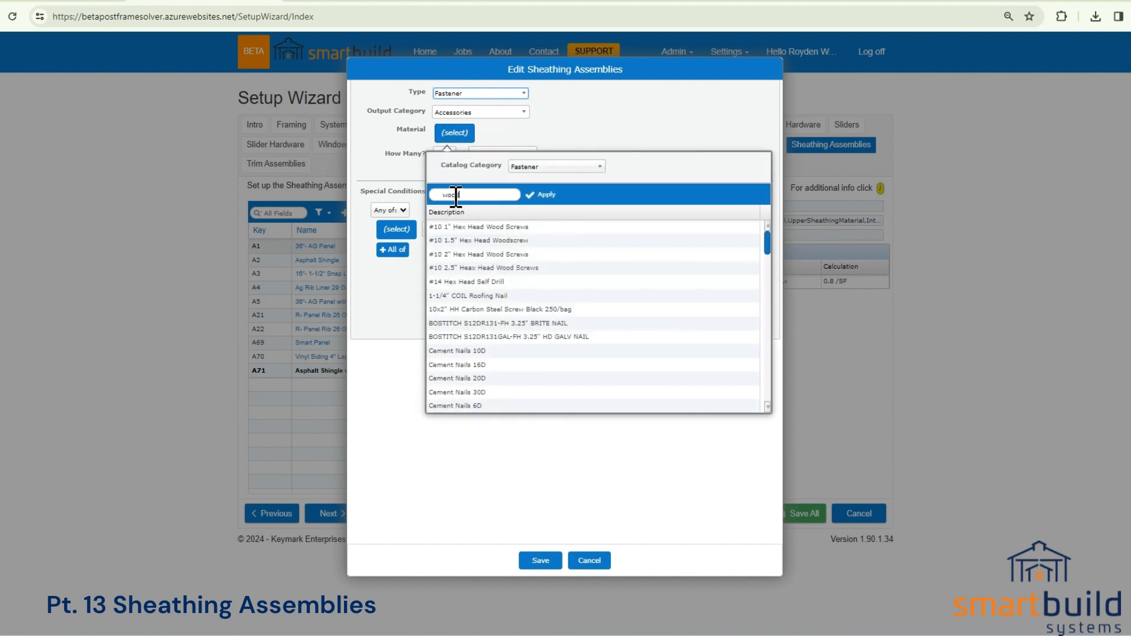
key(Return)
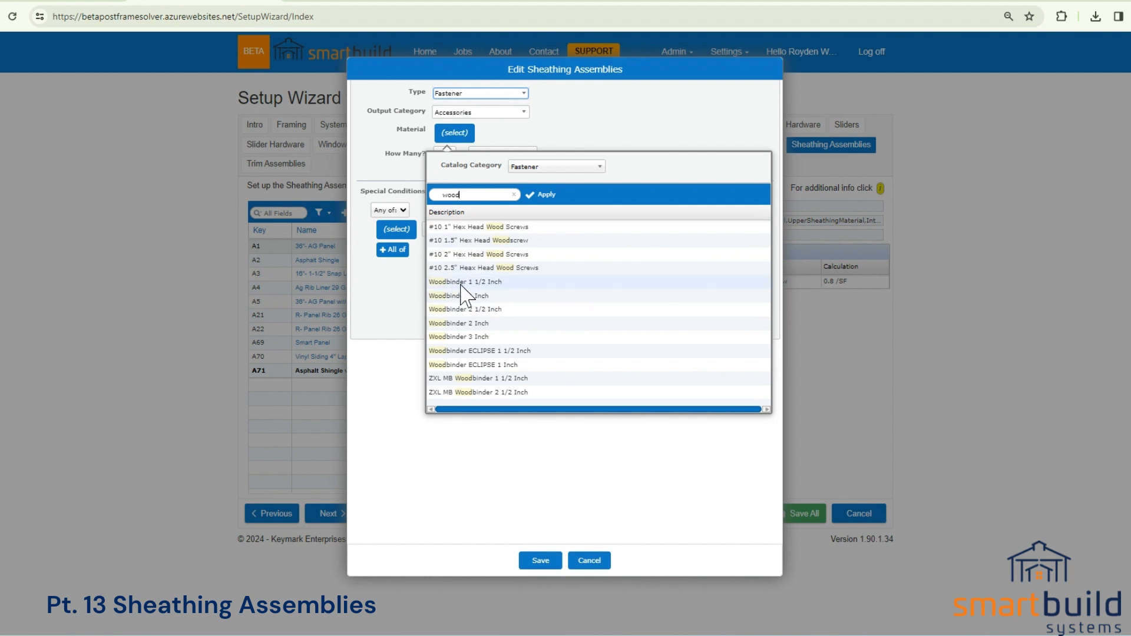
click(494, 282)
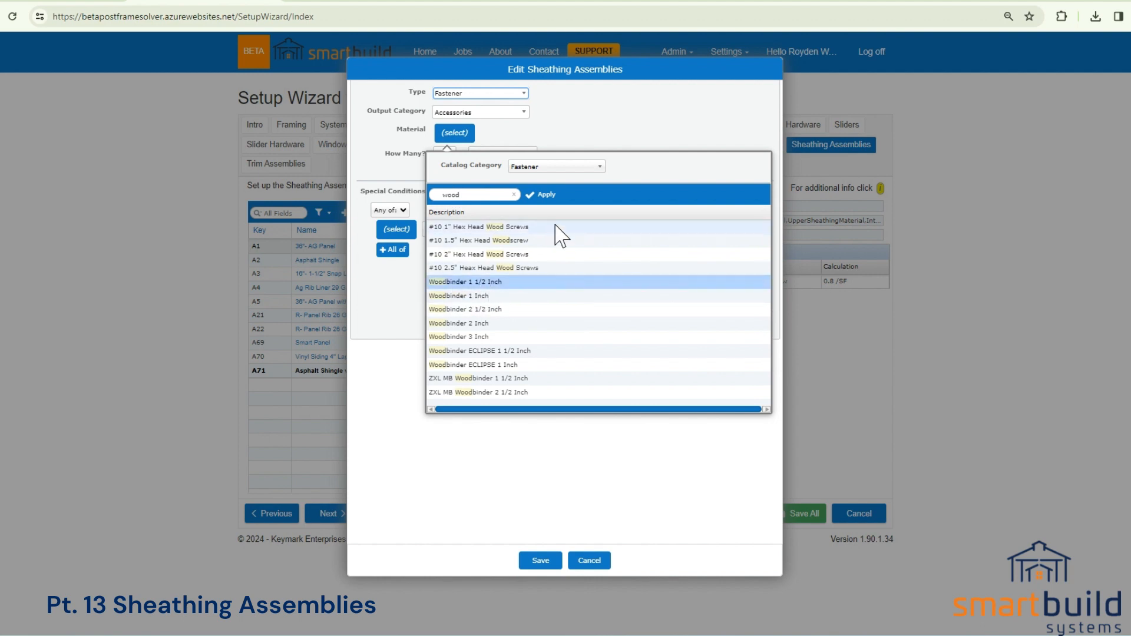
click(549, 198)
click(451, 153)
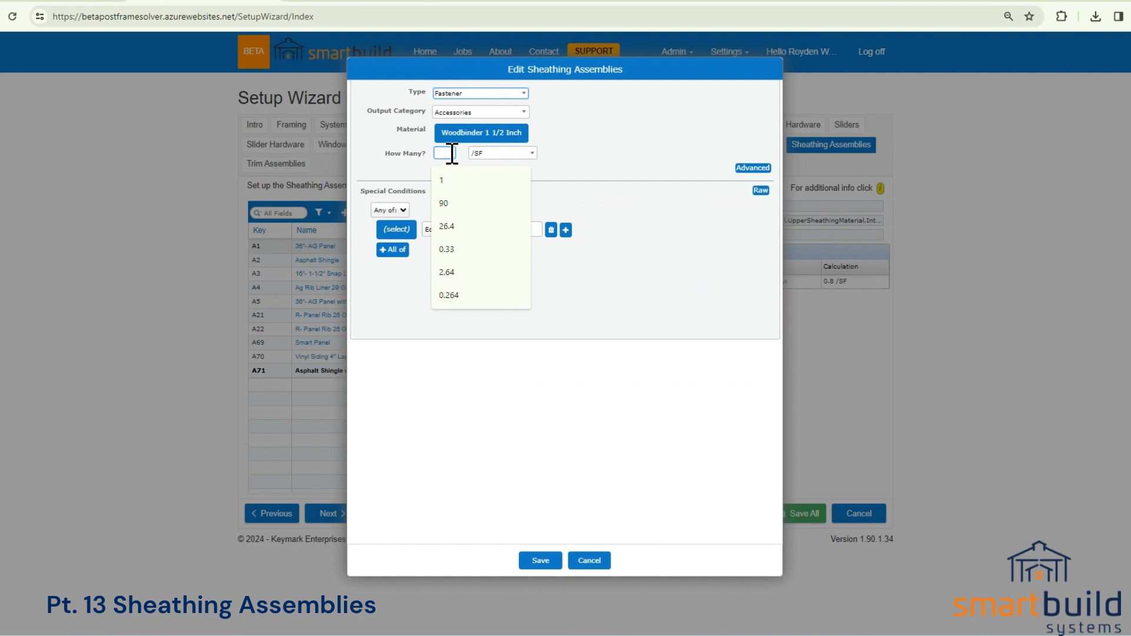
text(1)
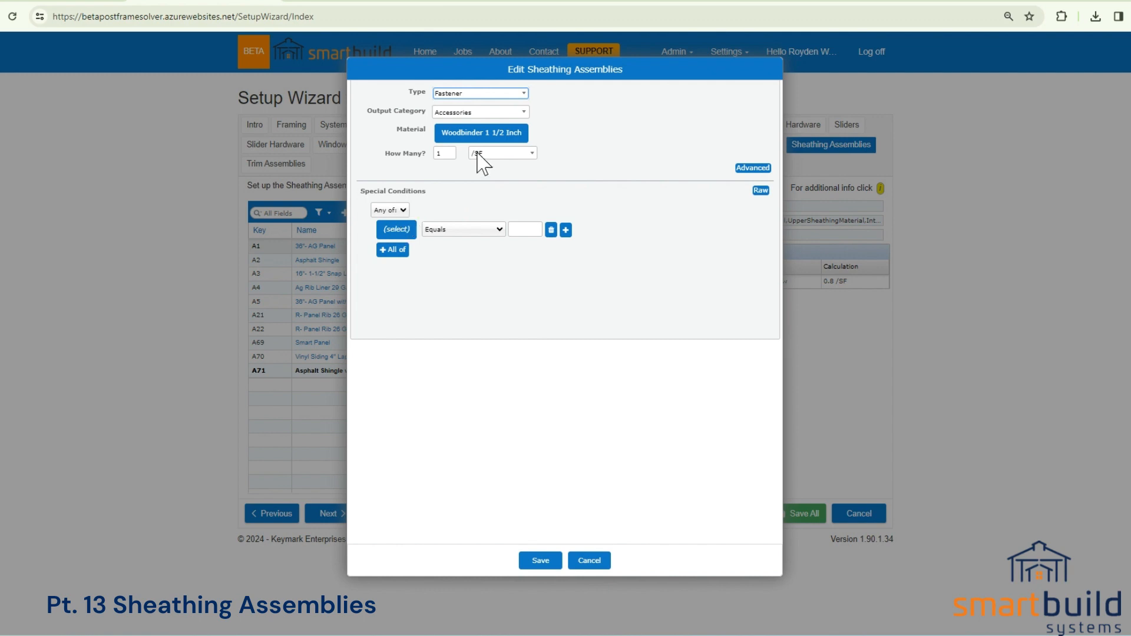
Step: Add an All of special condition to the Woodbinder entry requiring Maximum Pitch less than 2, and save the entry
click(403, 210)
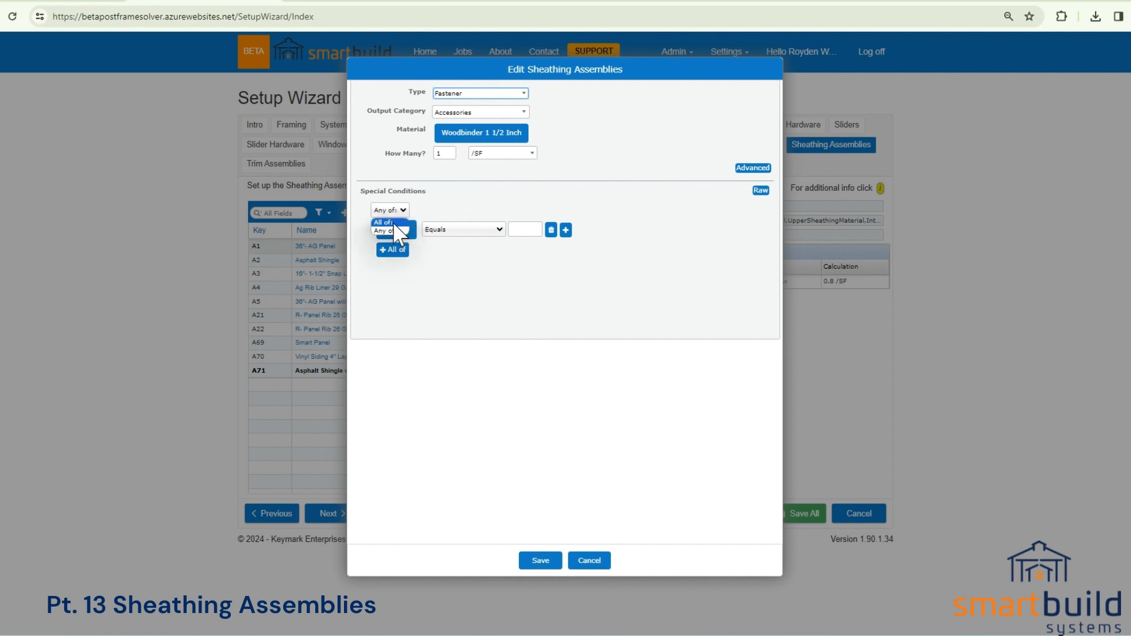
click(386, 223)
click(401, 232)
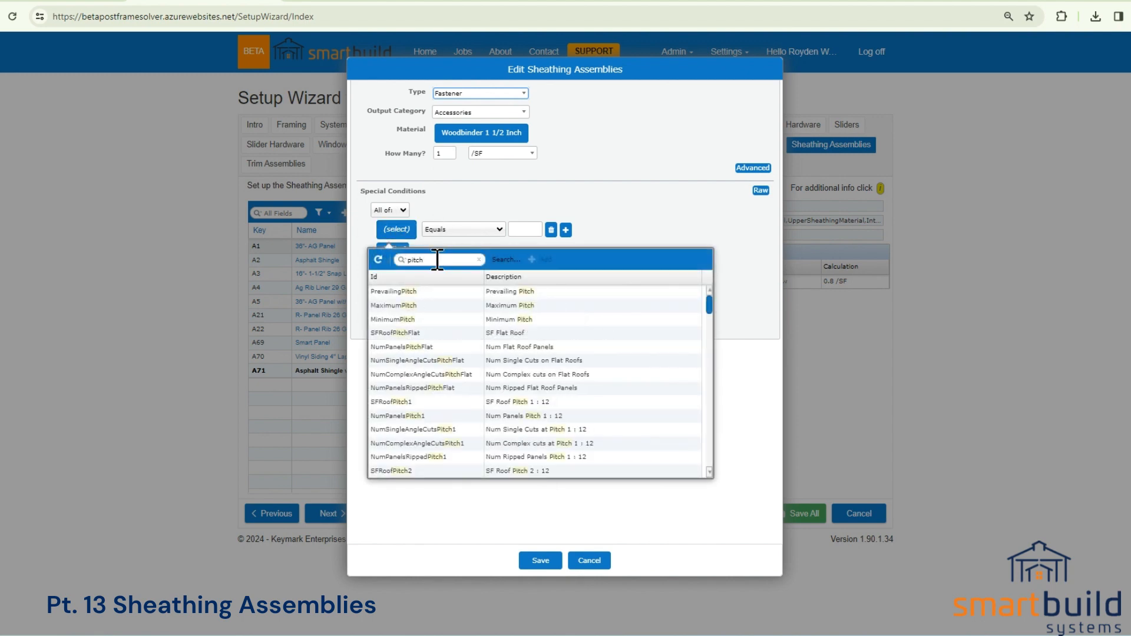
click(425, 306)
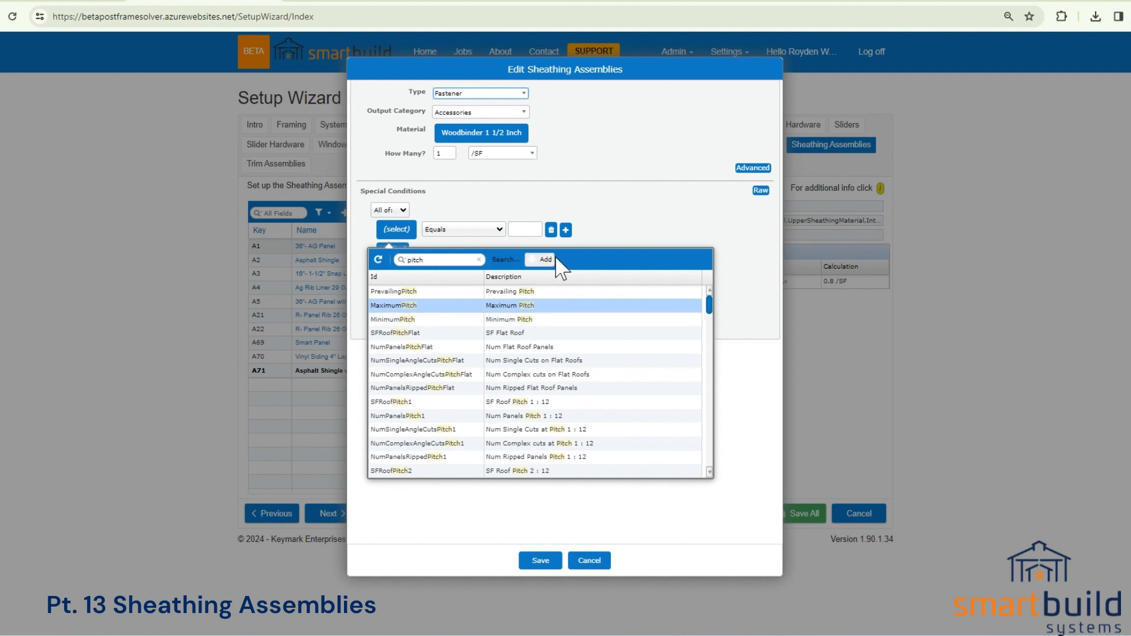
click(500, 230)
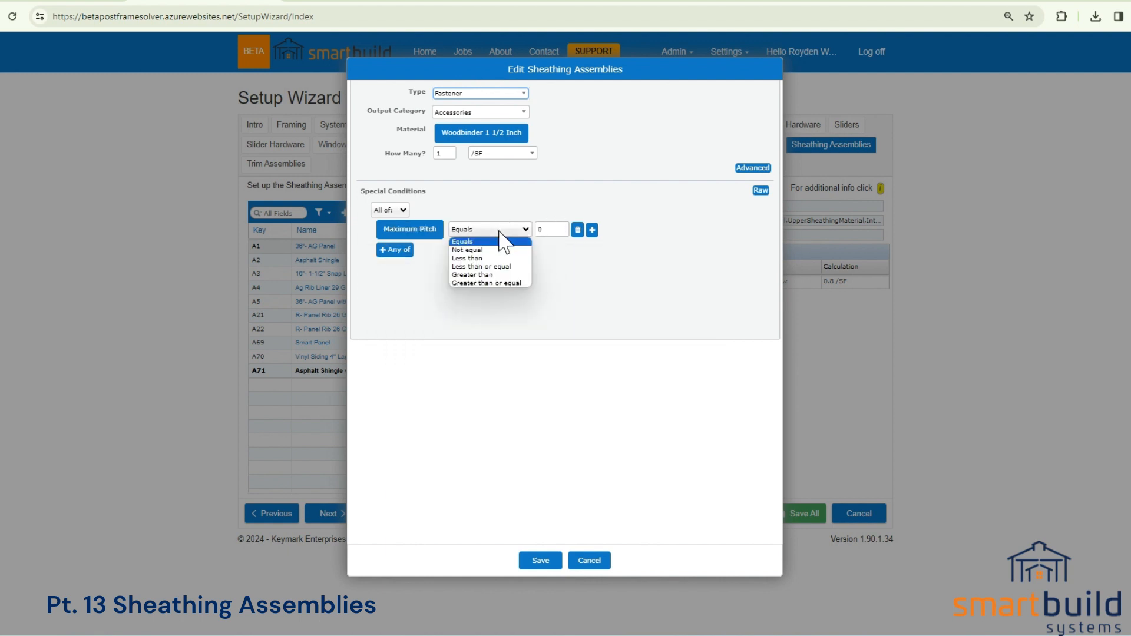
click(500, 258)
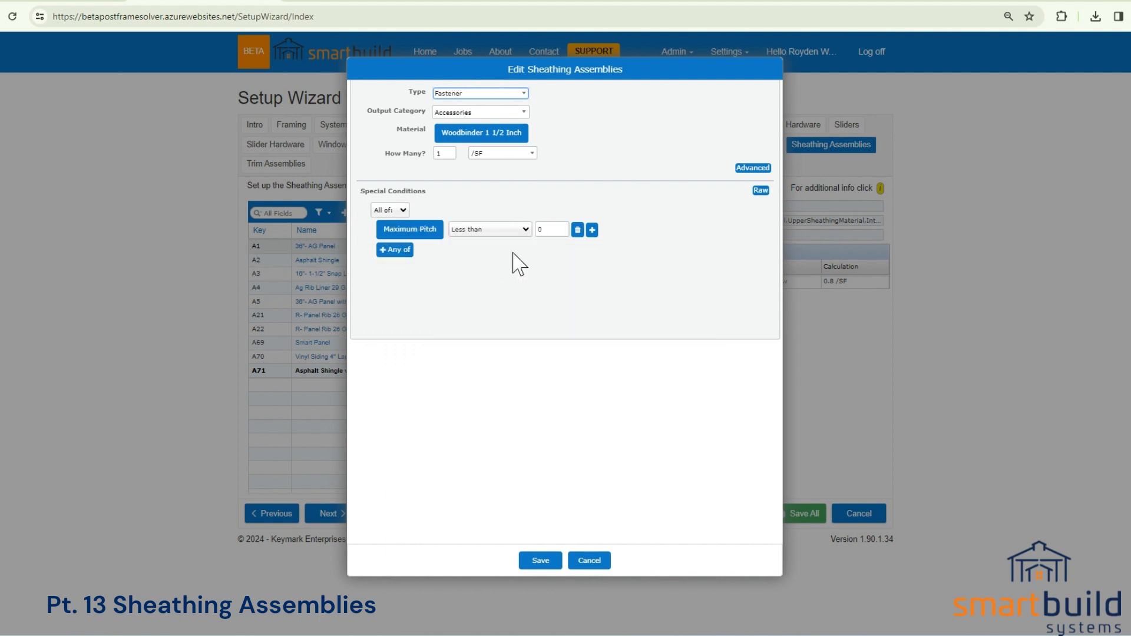
double_click(564, 227)
click(540, 560)
Step: Reopen the Woodbinder 1 1/2 Inch entry and delete its Maximum Pitch condition
double_click(569, 403)
click(577, 230)
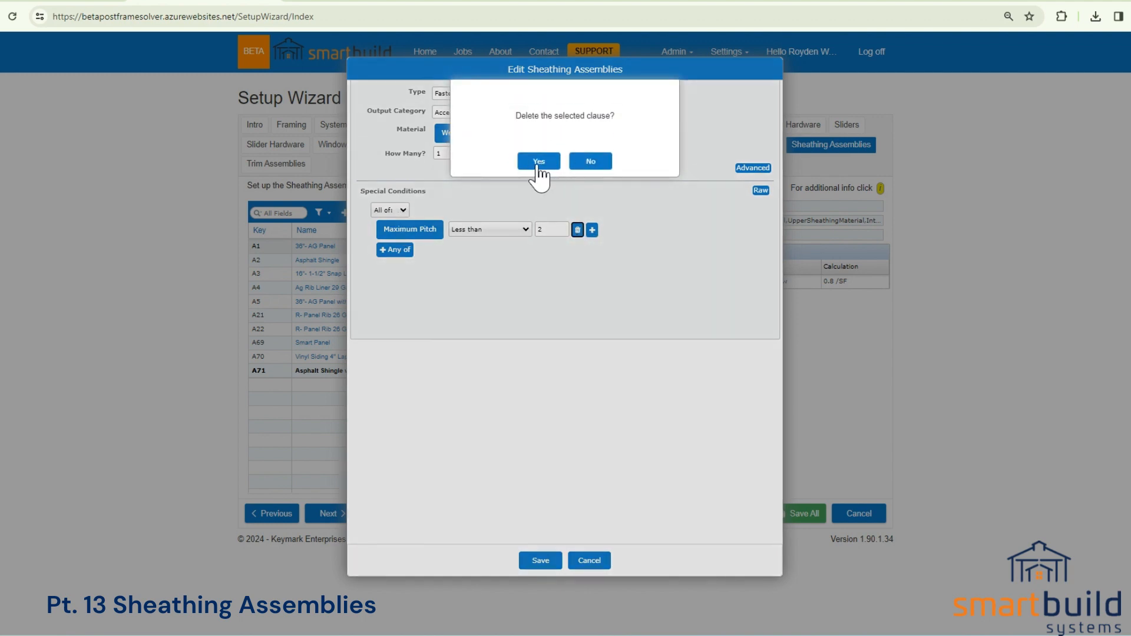
click(538, 162)
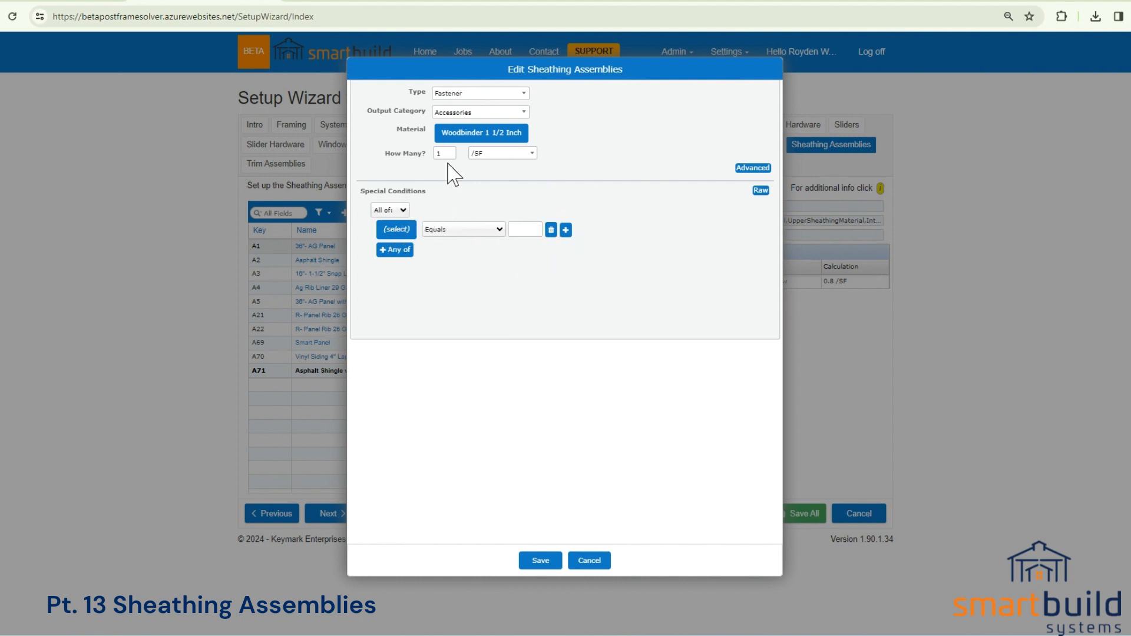
Step: Save the Woodbinder fastener entry and the 36"- AG Panel w/standard fastener assembly
click(543, 562)
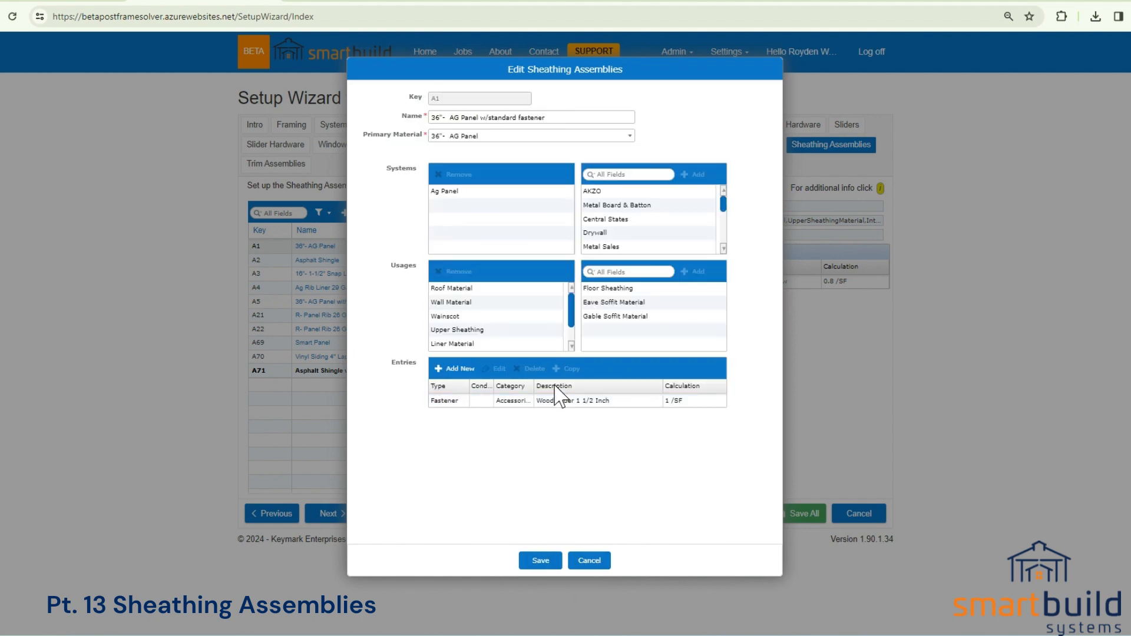
click(540, 558)
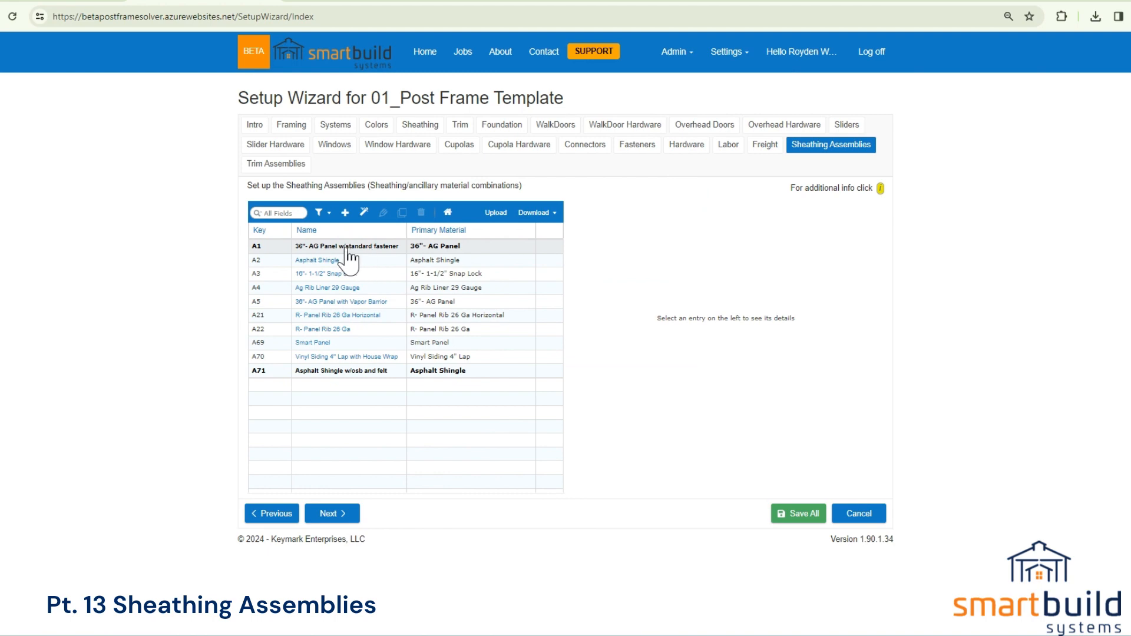
Step: Examine the Roof Insulation package options in the untitled job and the metal roof of the Barndo1012 job in 3D
click(61, 4)
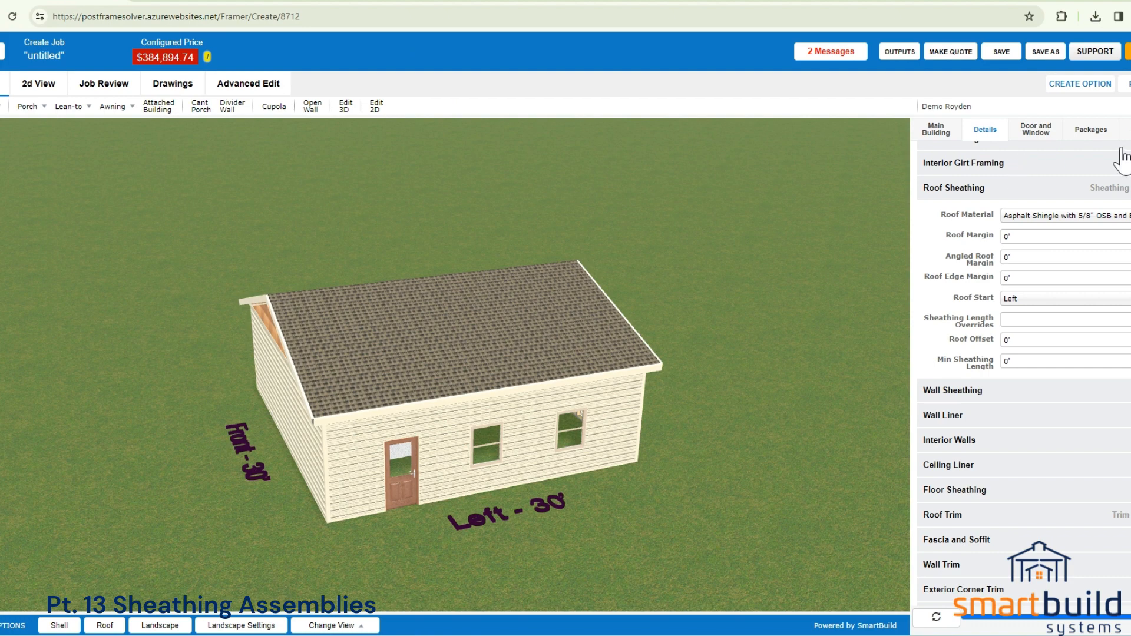
click(1090, 130)
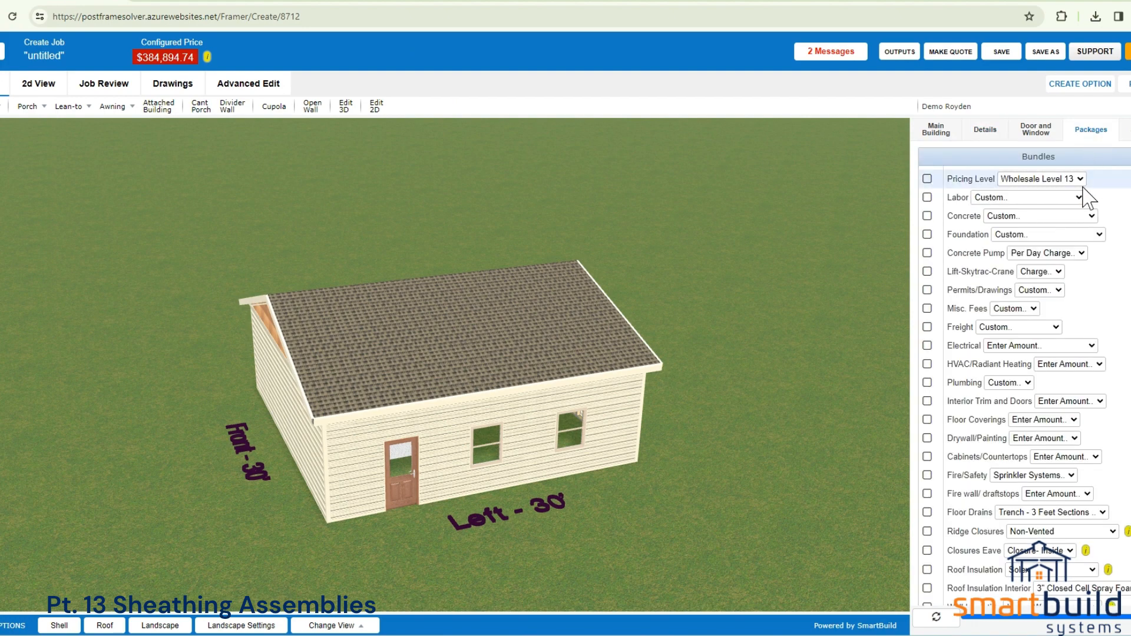
scroll(1025, 504, down, 4)
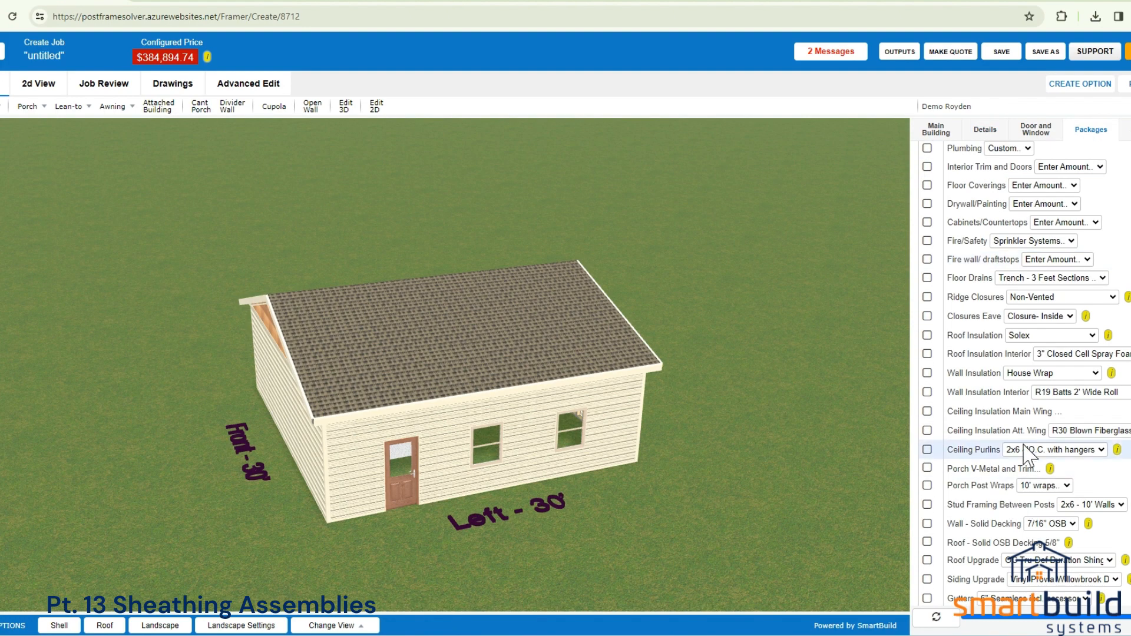
click(1016, 337)
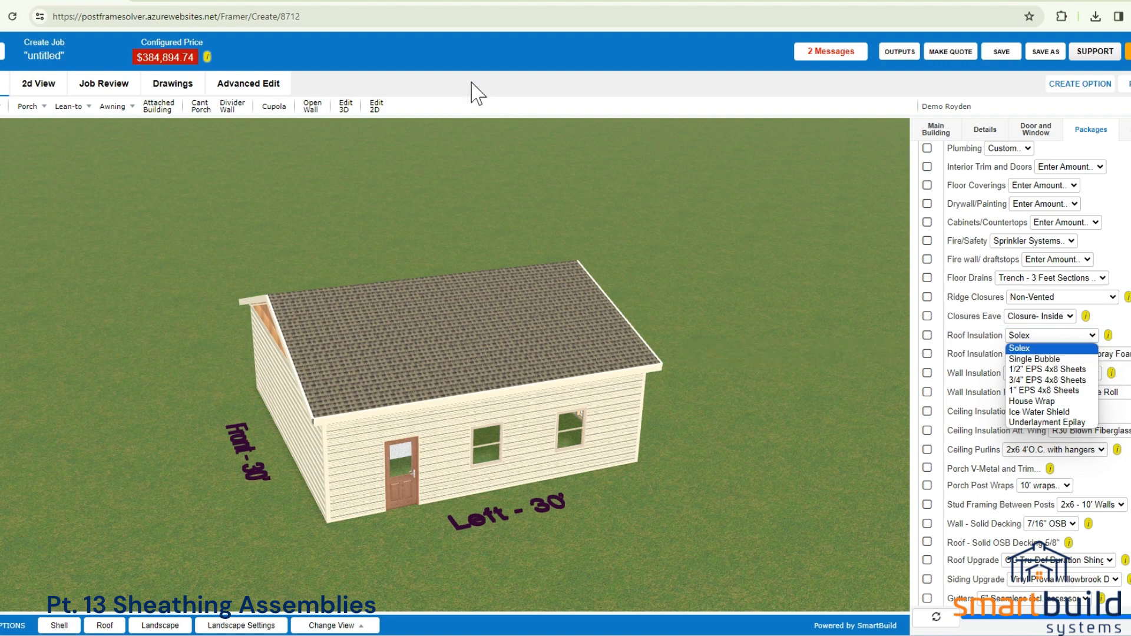
click(378, 2)
drag(461, 339, 526, 341)
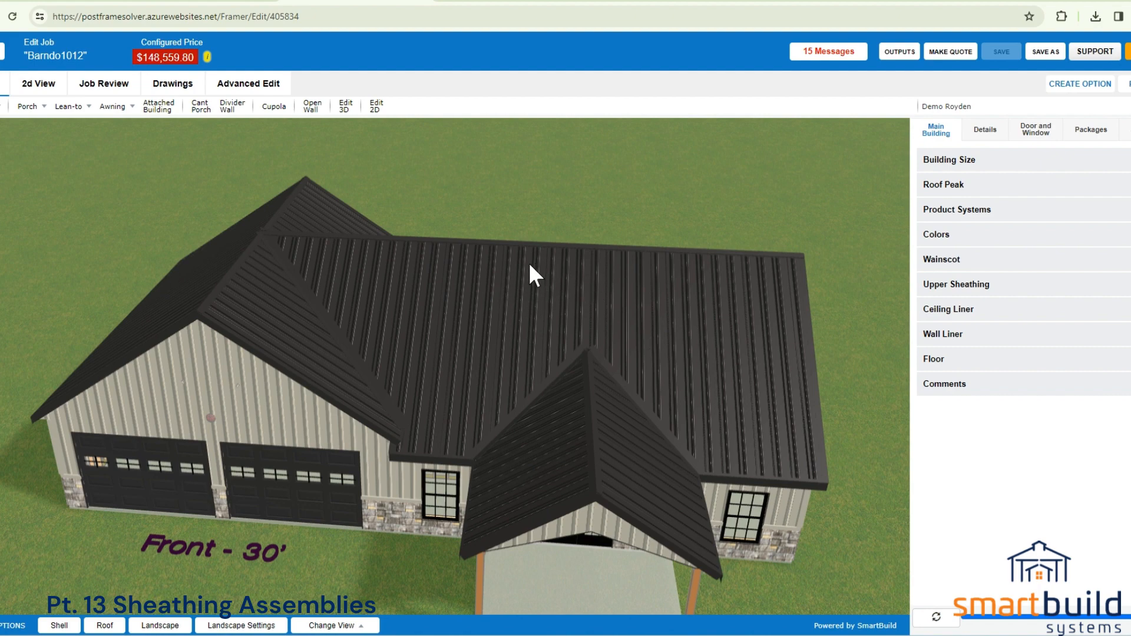
Step: Duplicate assembly A1 in the Setup Wizard and name the copy 36"- AG Panel with Insulation
click(225, 4)
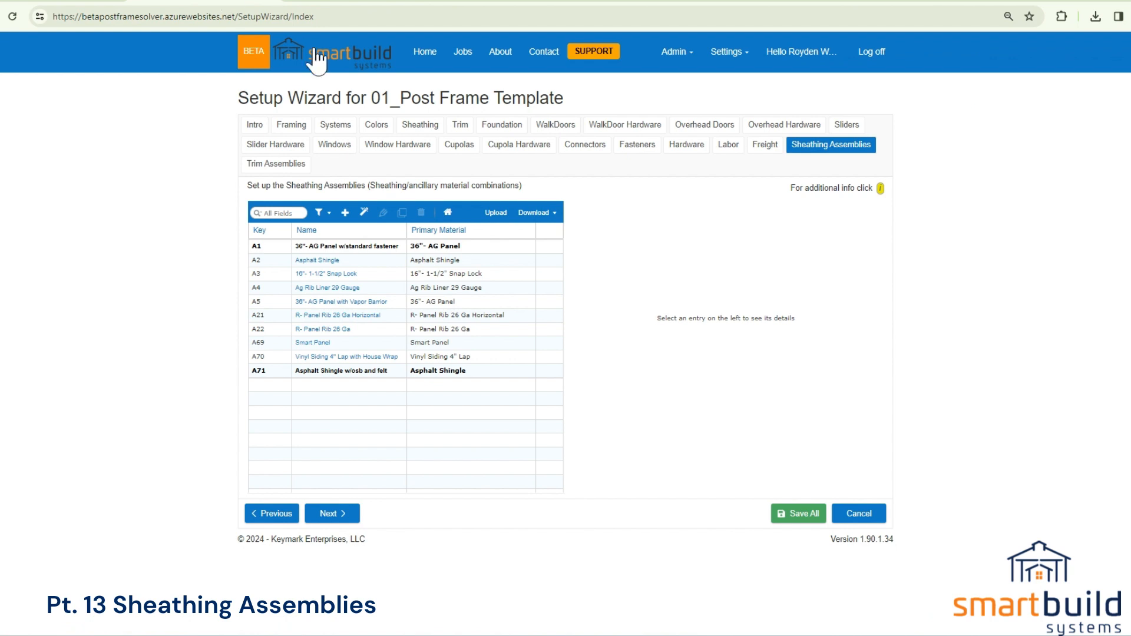
click(322, 247)
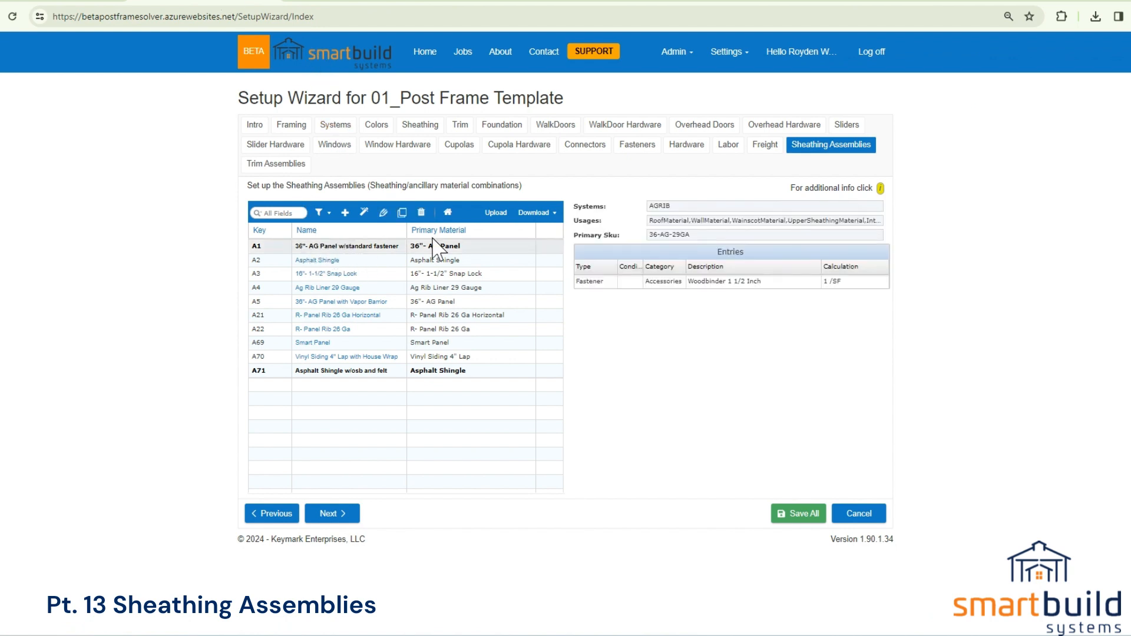
click(402, 213)
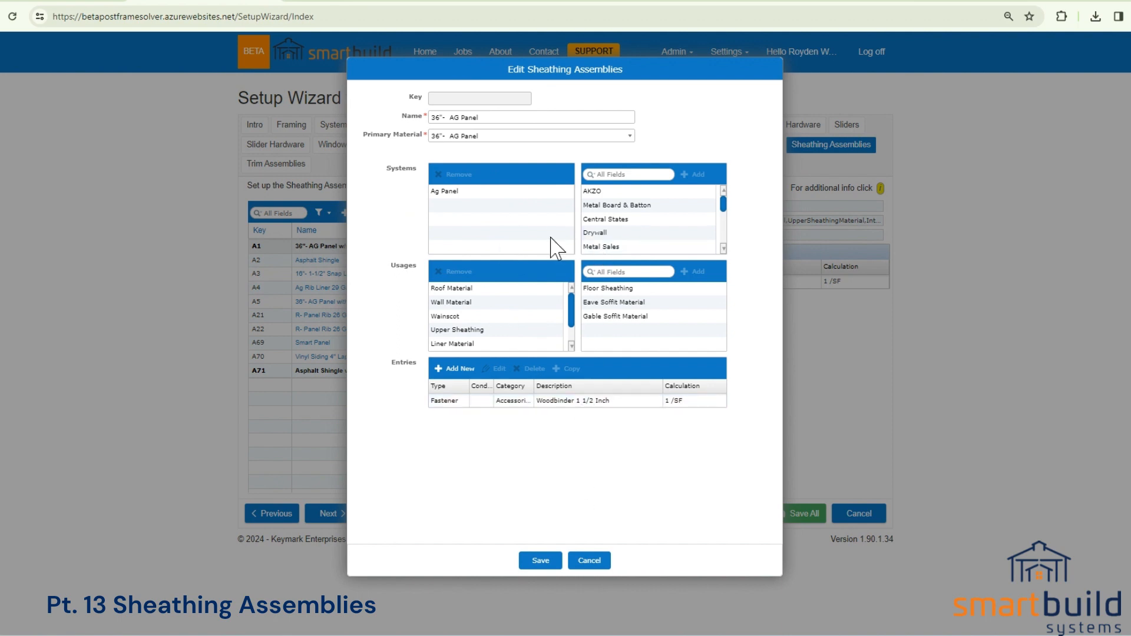
click(496, 117)
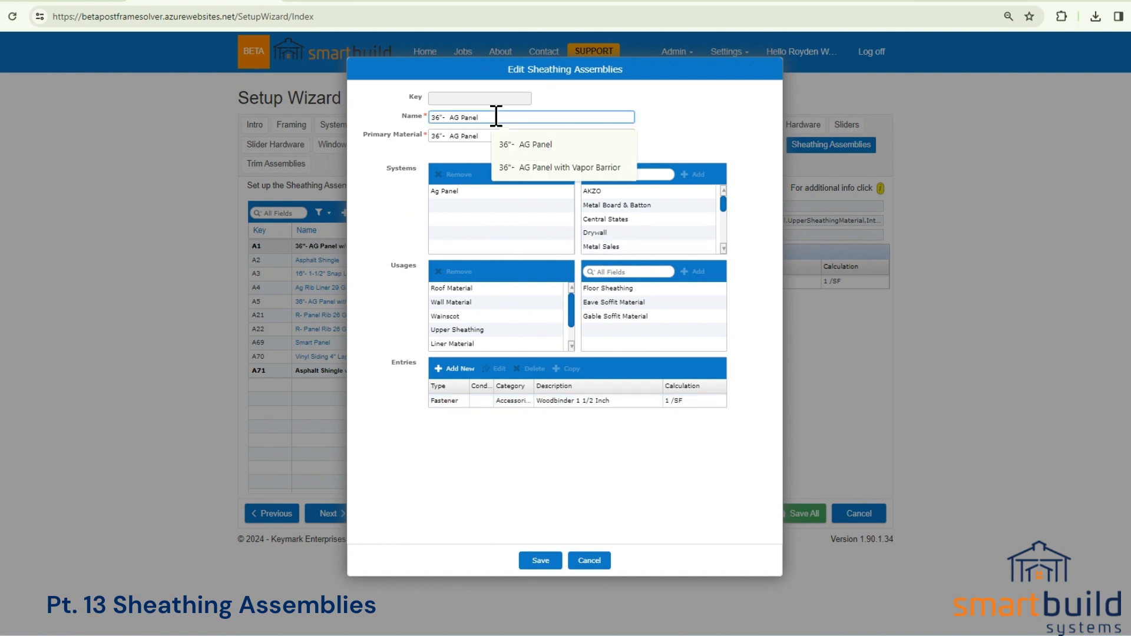
text(with insulation)
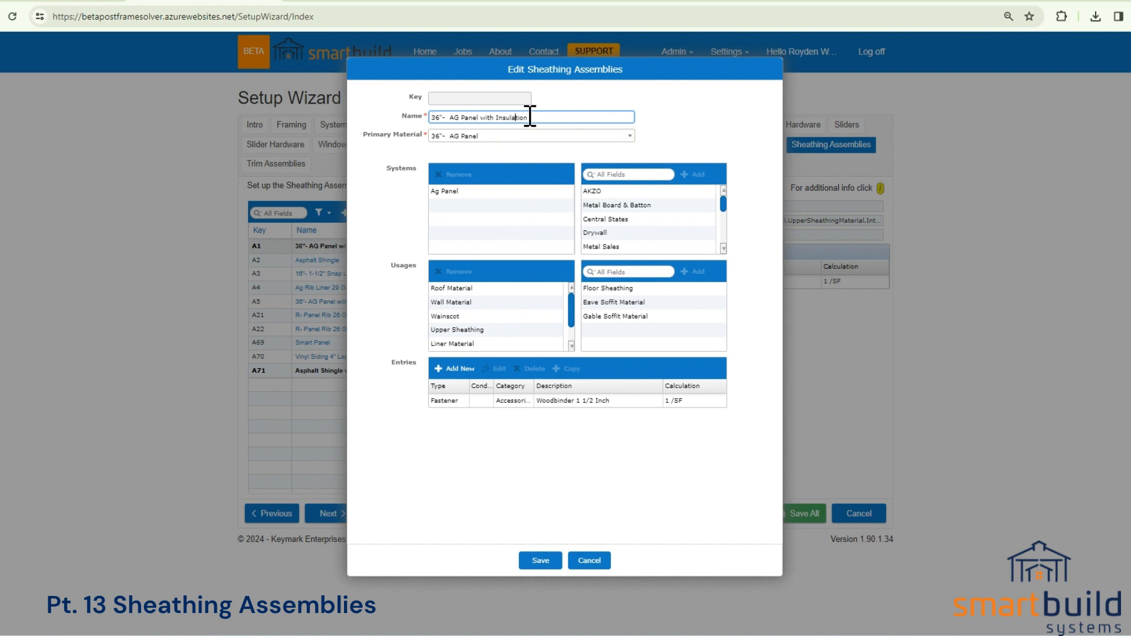
click(502, 125)
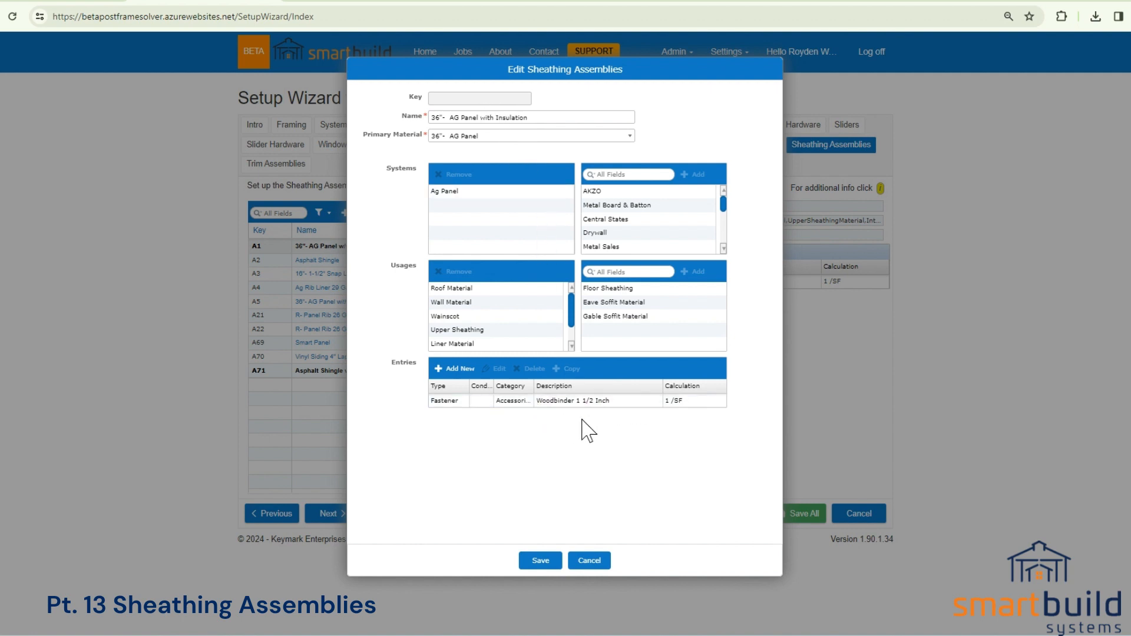
Step: Add an Underlayment entry using 1"AMOFOAM at 32 SF Coverage to the insulated AG Panel assembly
click(451, 369)
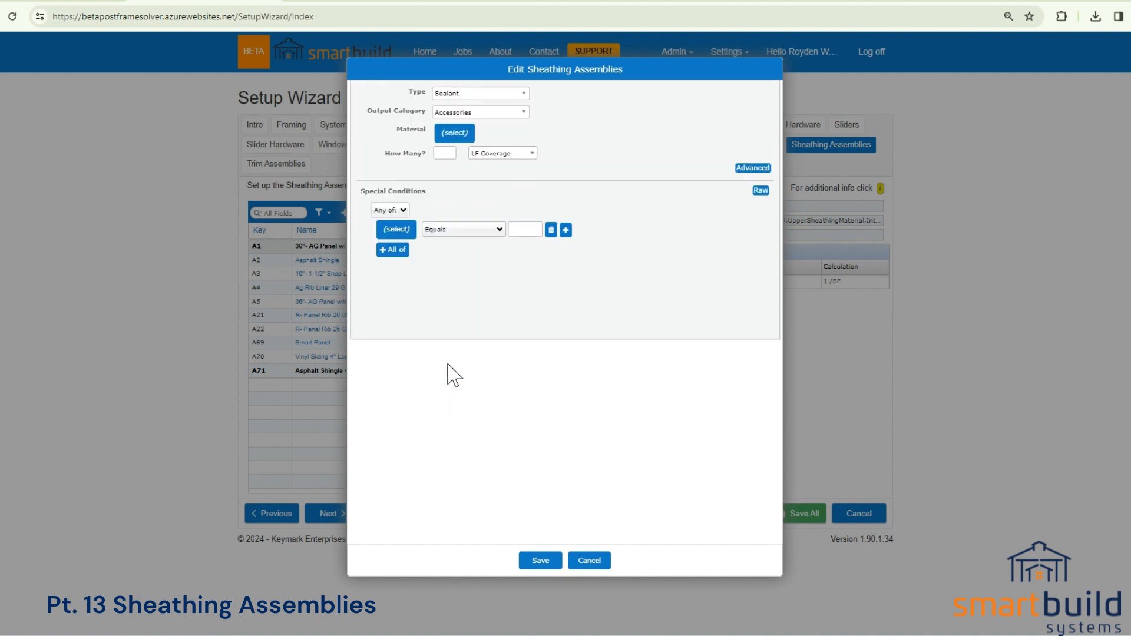
click(469, 94)
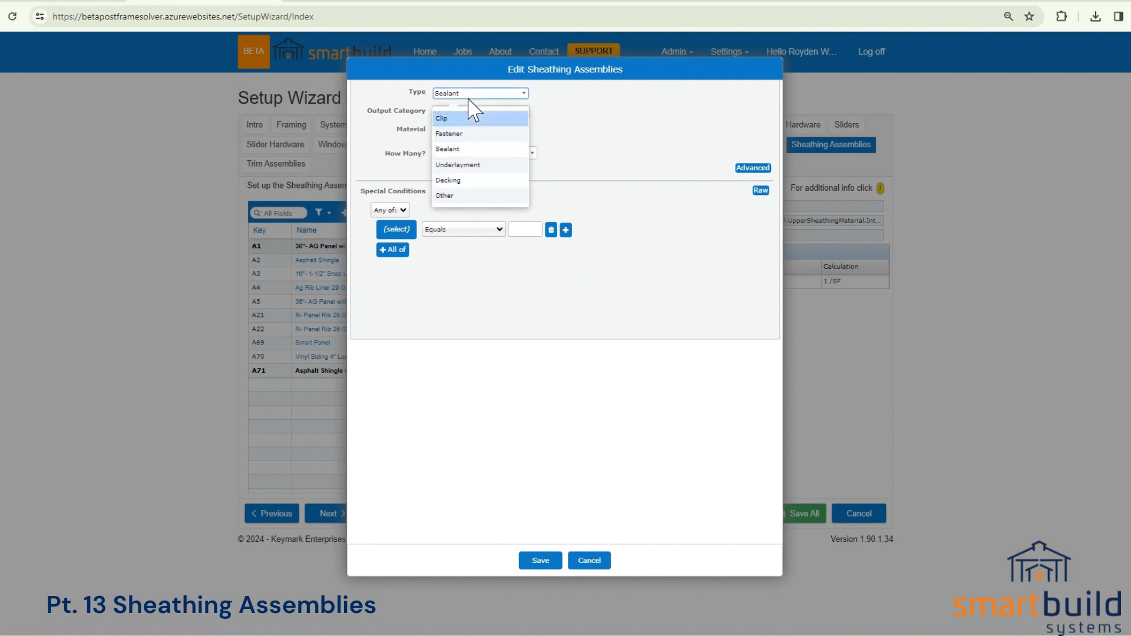
click(458, 167)
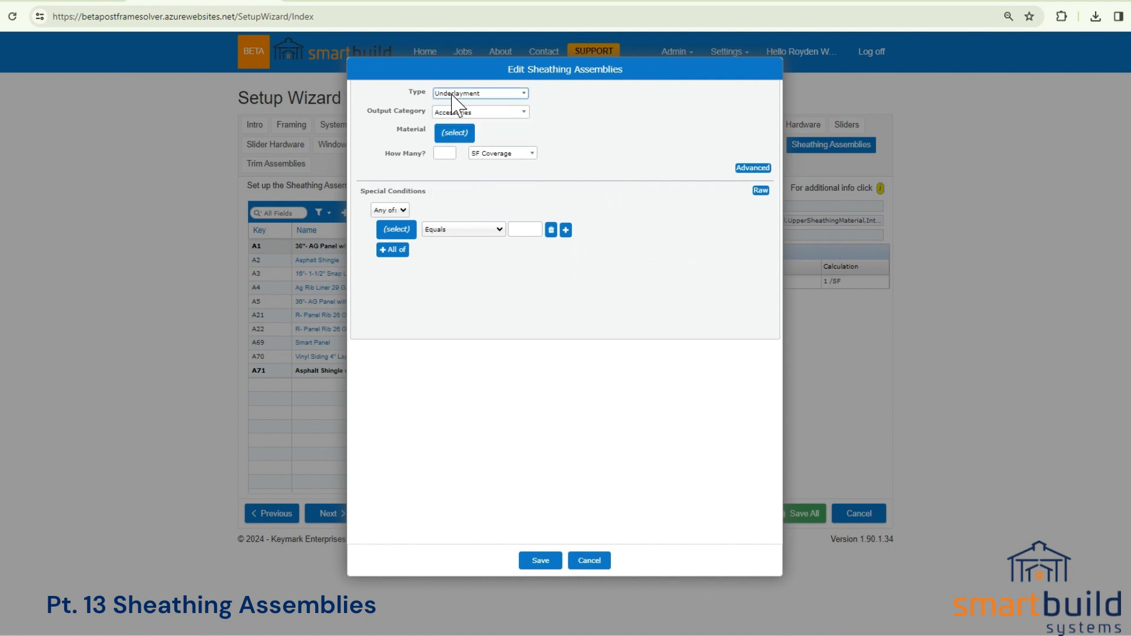
click(463, 140)
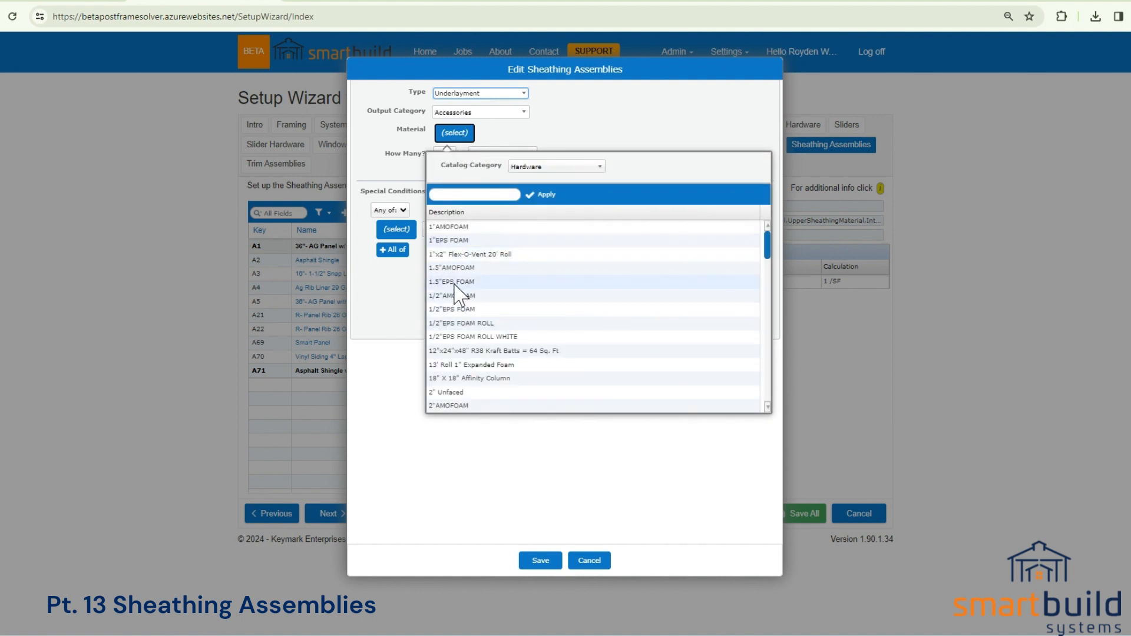
click(447, 230)
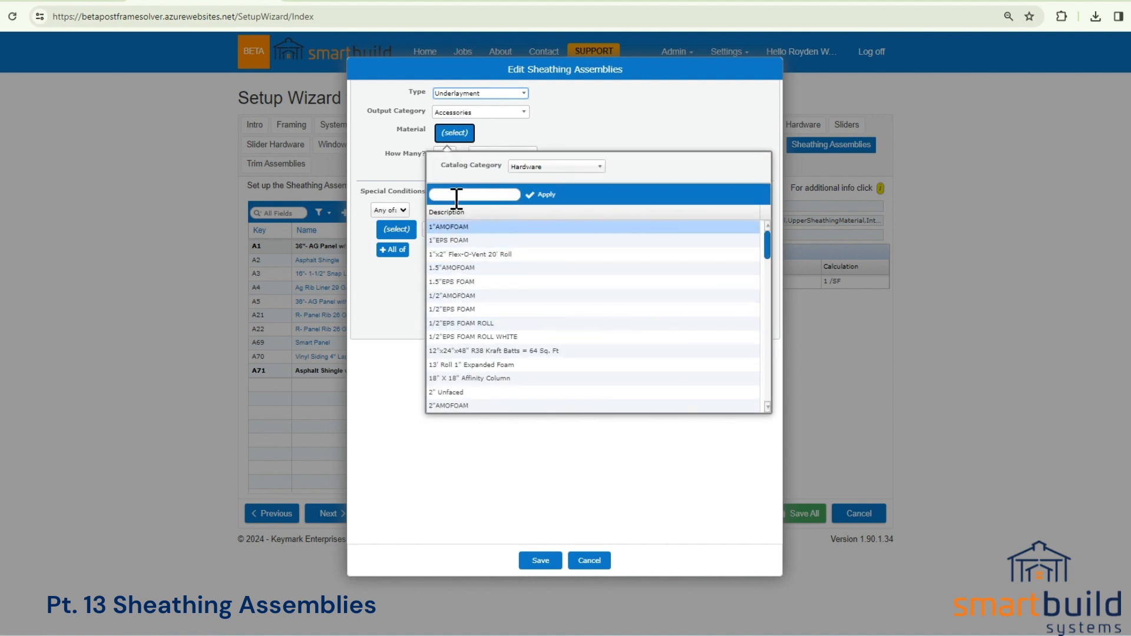
click(545, 195)
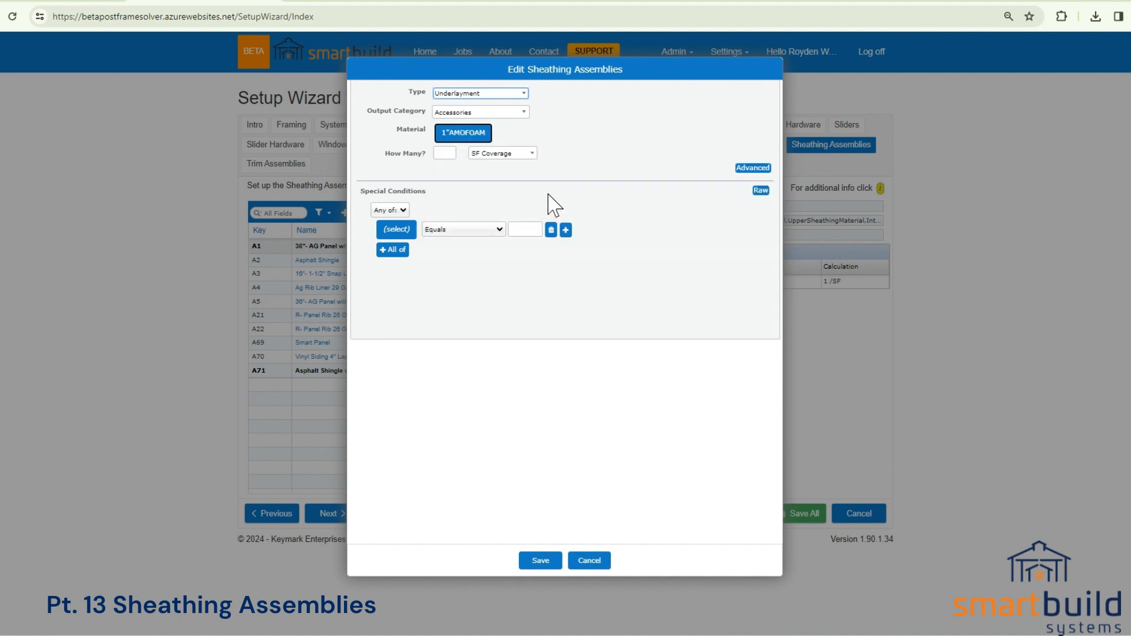
click(451, 154)
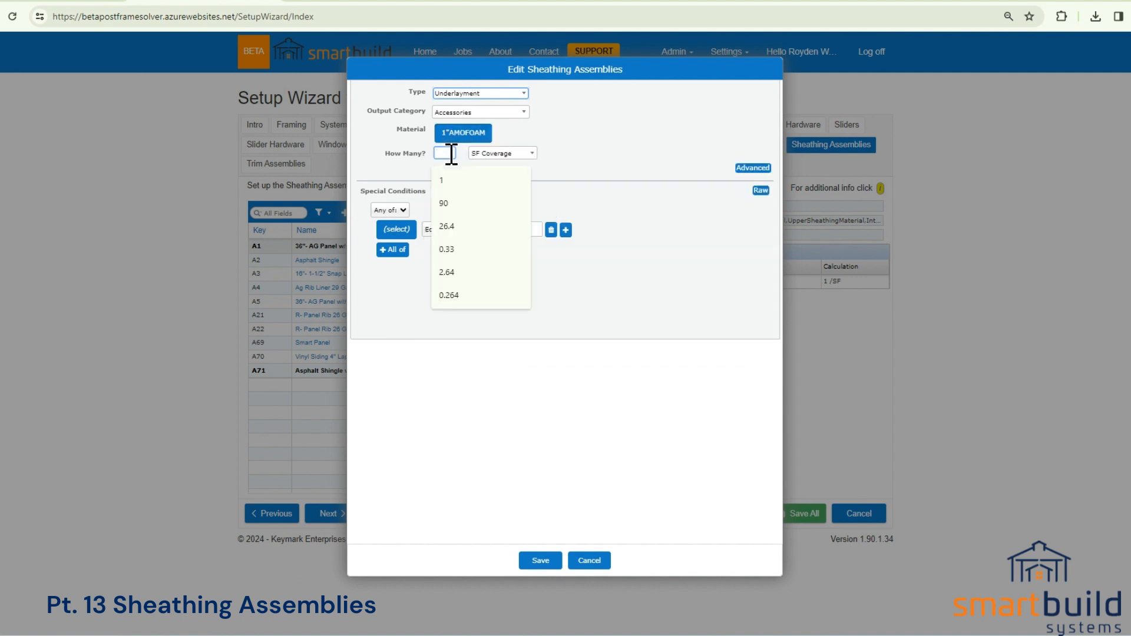
text(32)
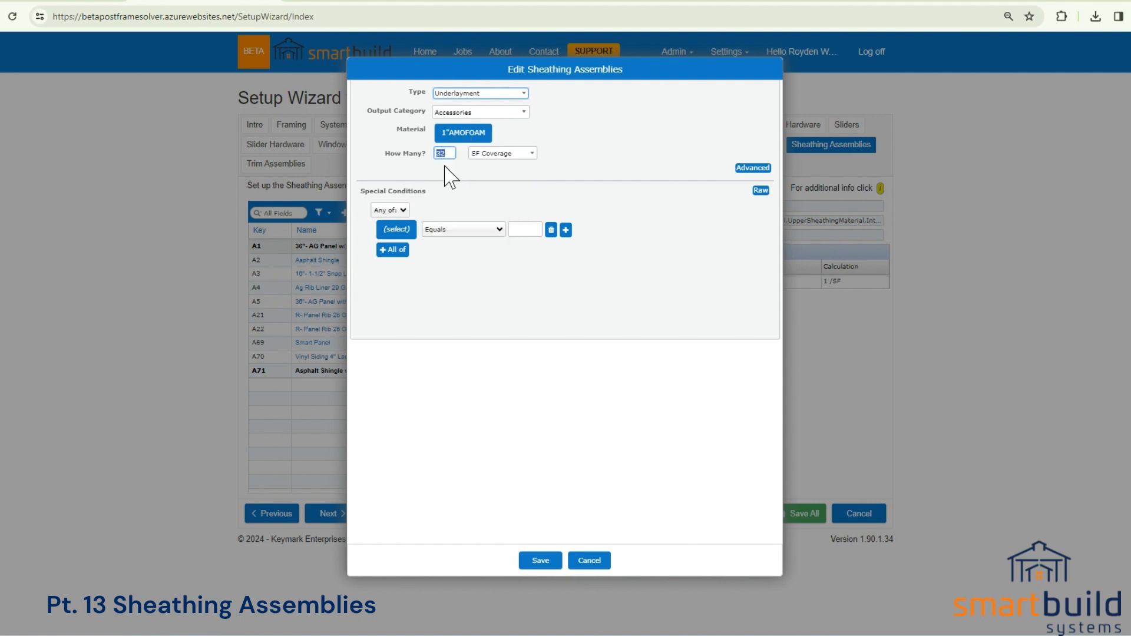
click(450, 152)
click(540, 560)
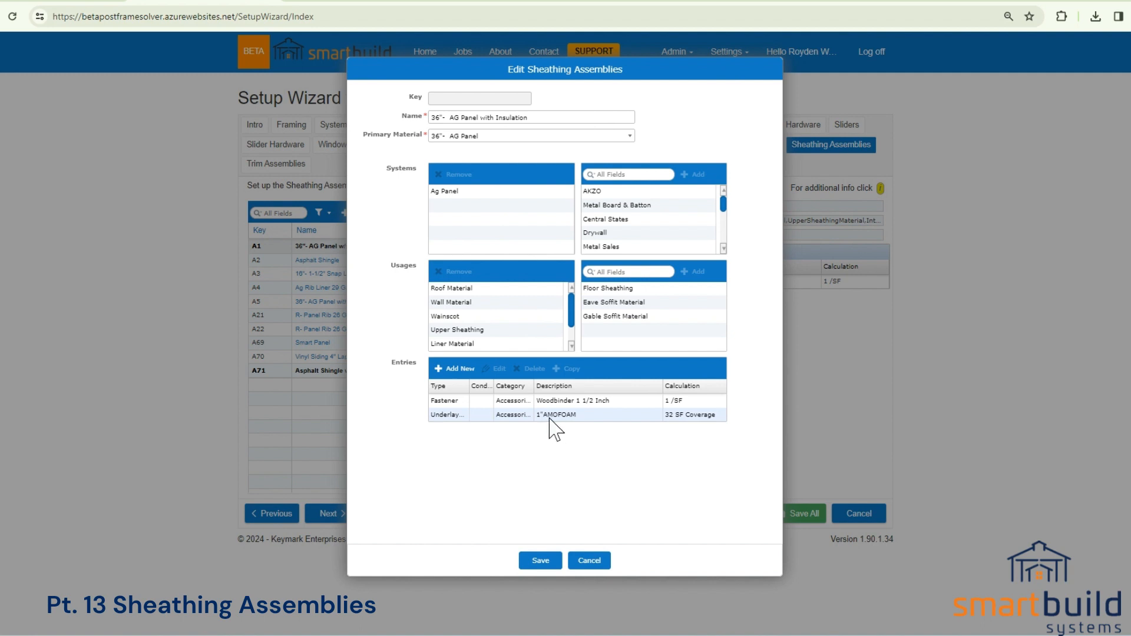
Step: Start a new Fastener entry in the assembly and choose PLASTIC CAP NAIL 1 1/2 Inch 1# as its material
click(455, 368)
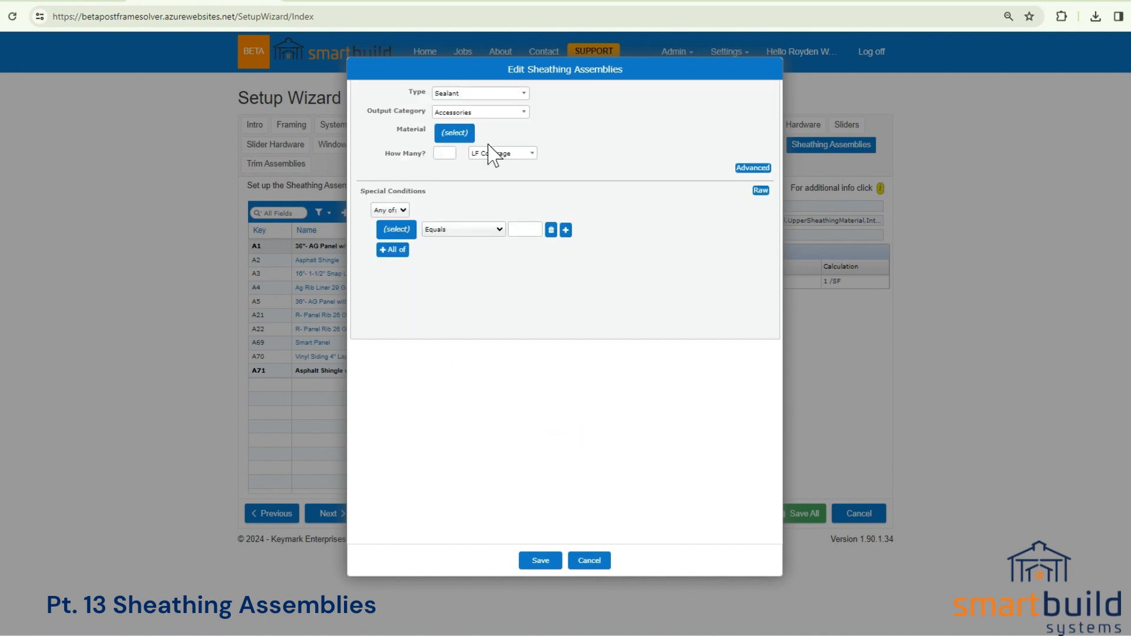
click(469, 95)
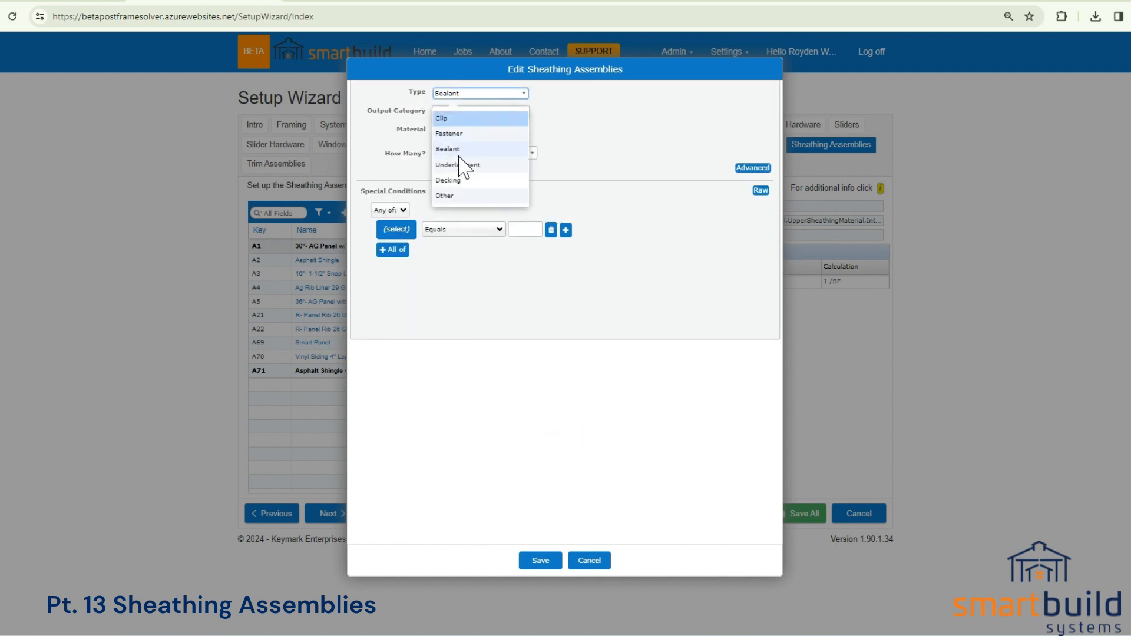
click(449, 133)
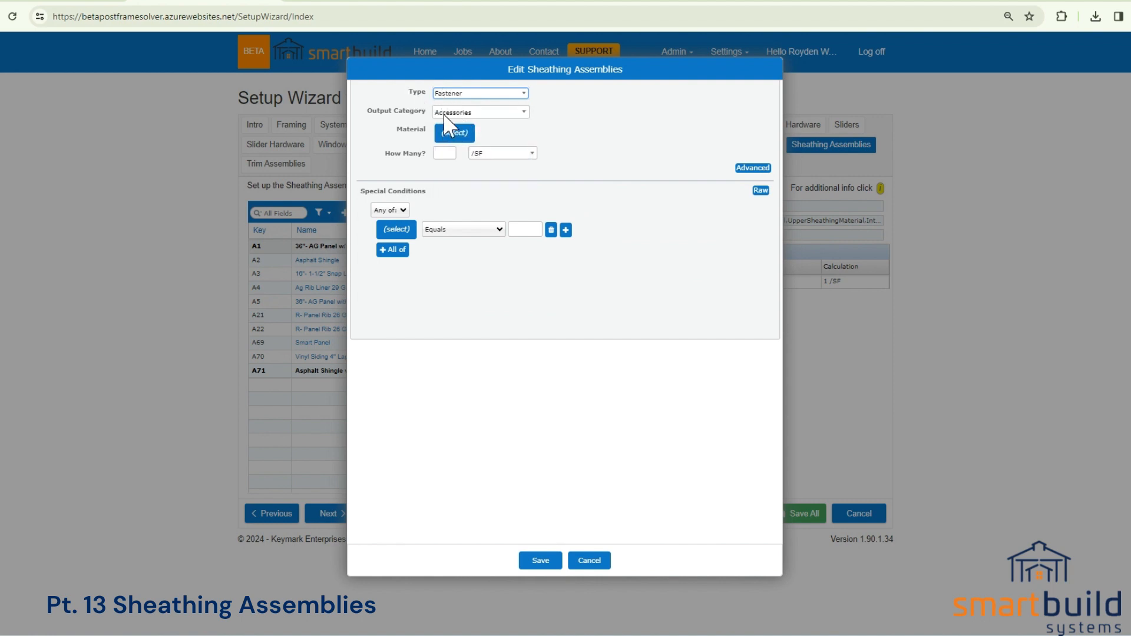
click(455, 136)
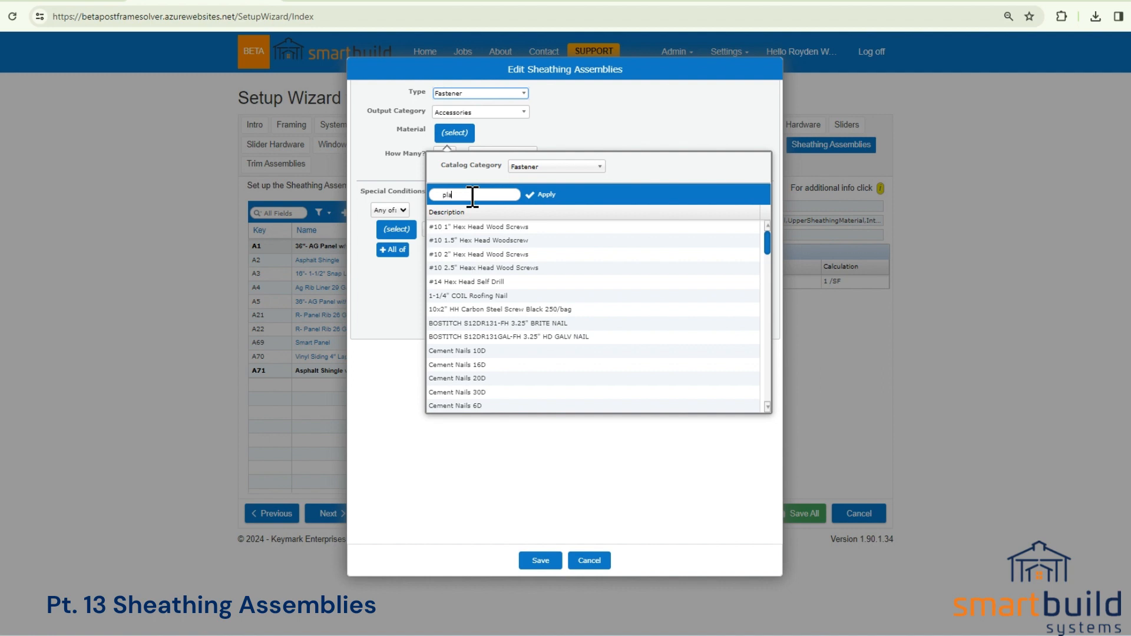
text(plastic)
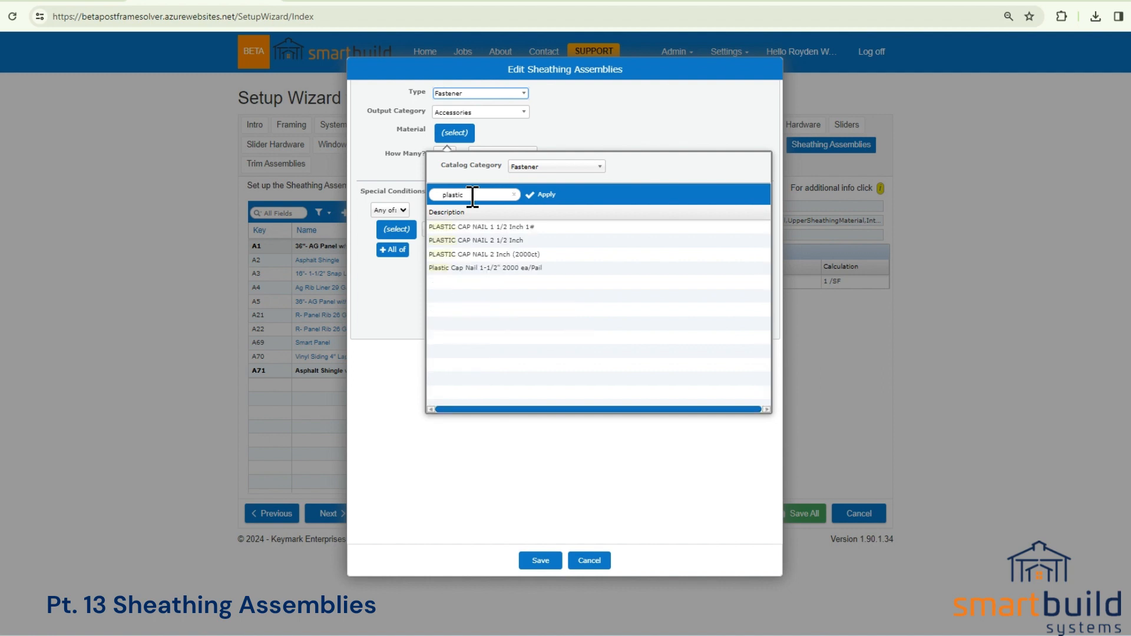
click(534, 226)
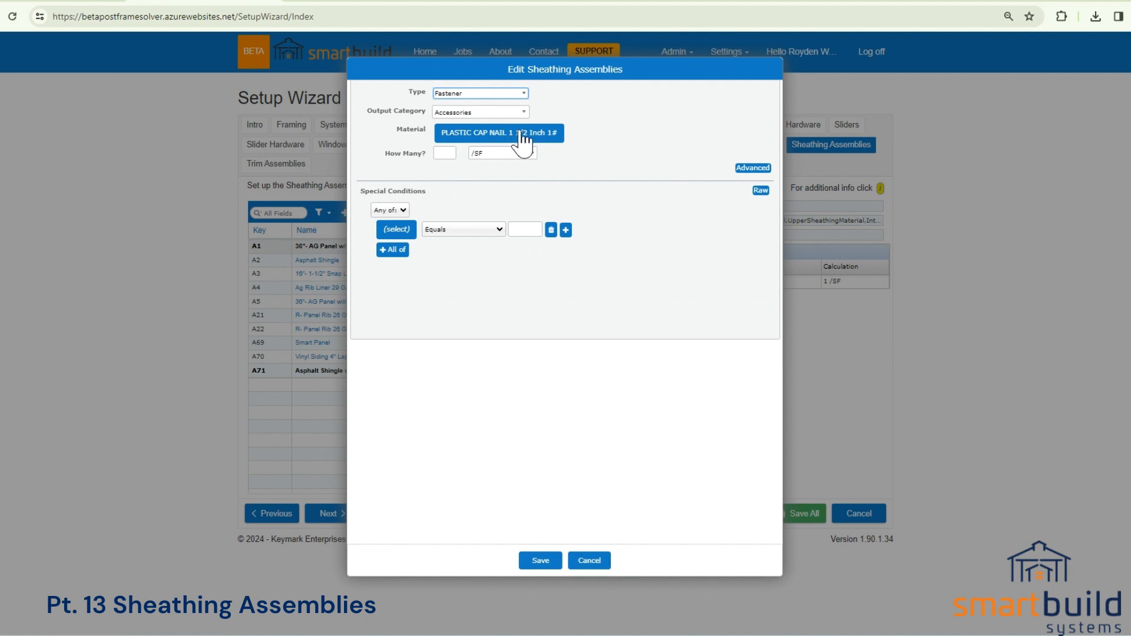
Step: Set the plastic cap nail quantity to 0.5 /SF, and save the entry and the 36"- AG Panel with Insulation assembly
click(444, 153)
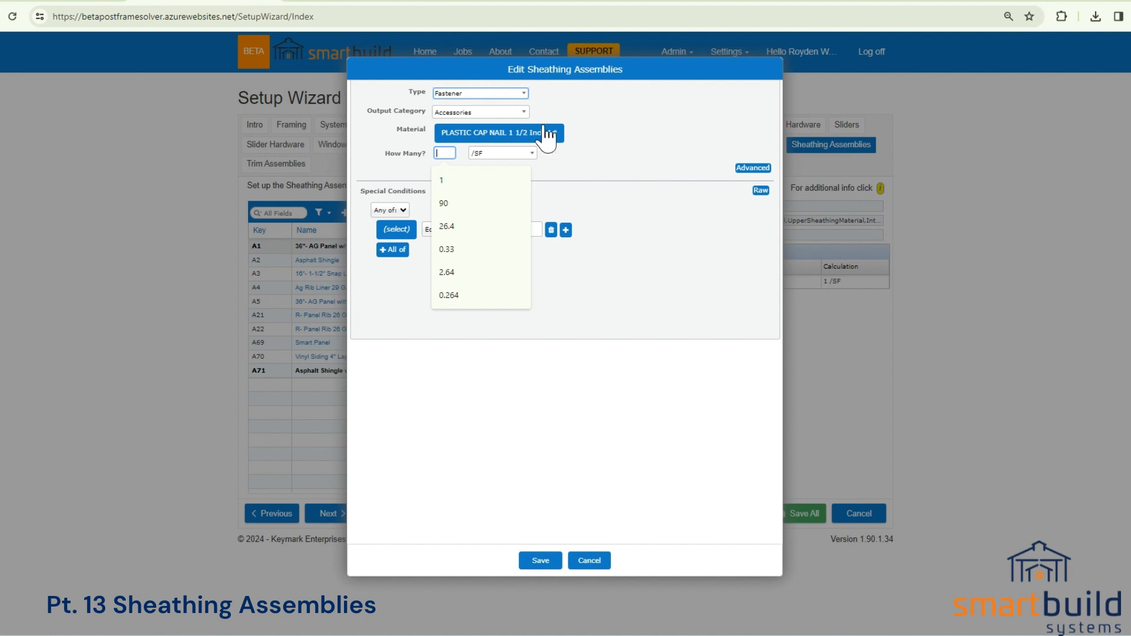
click(638, 150)
click(451, 155)
text(1)
click(548, 161)
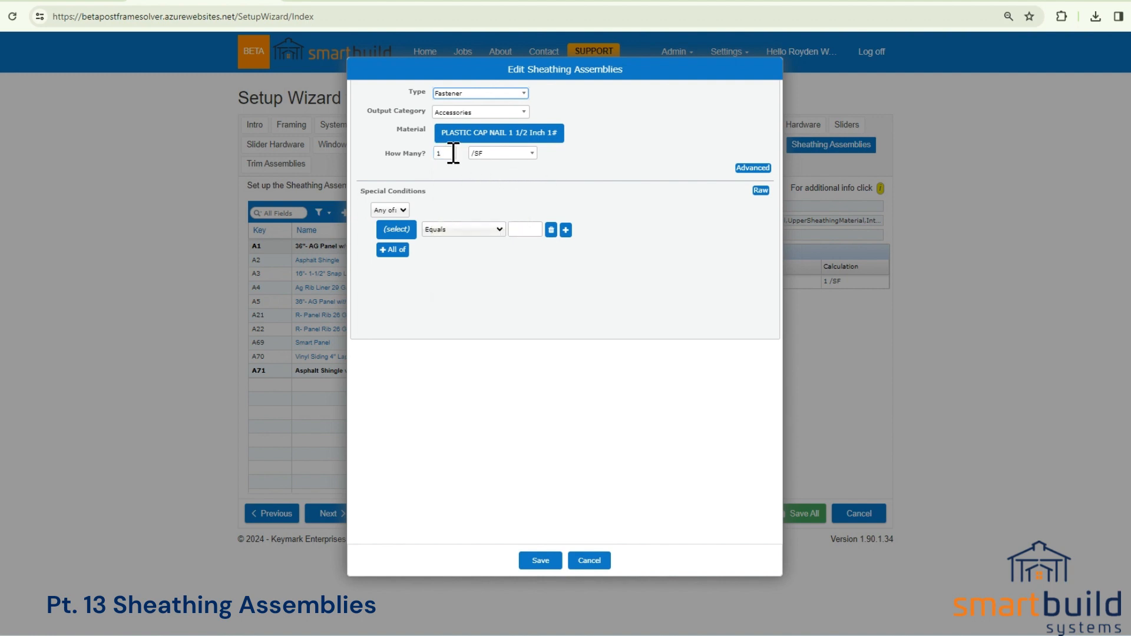
drag(453, 154, 431, 155)
click(460, 179)
click(541, 561)
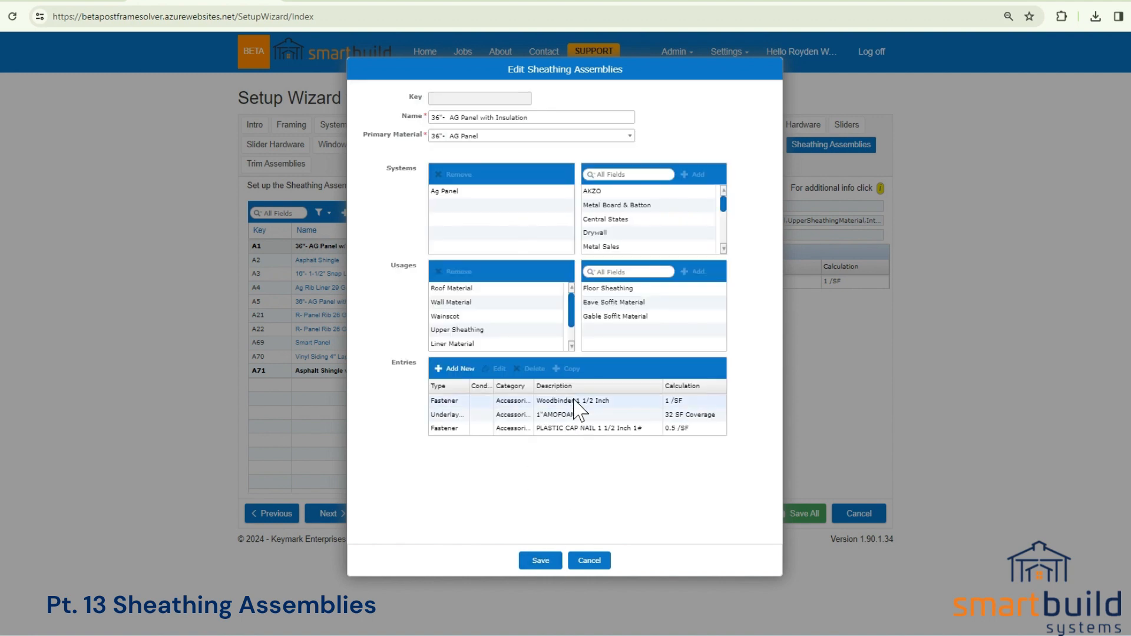
click(573, 429)
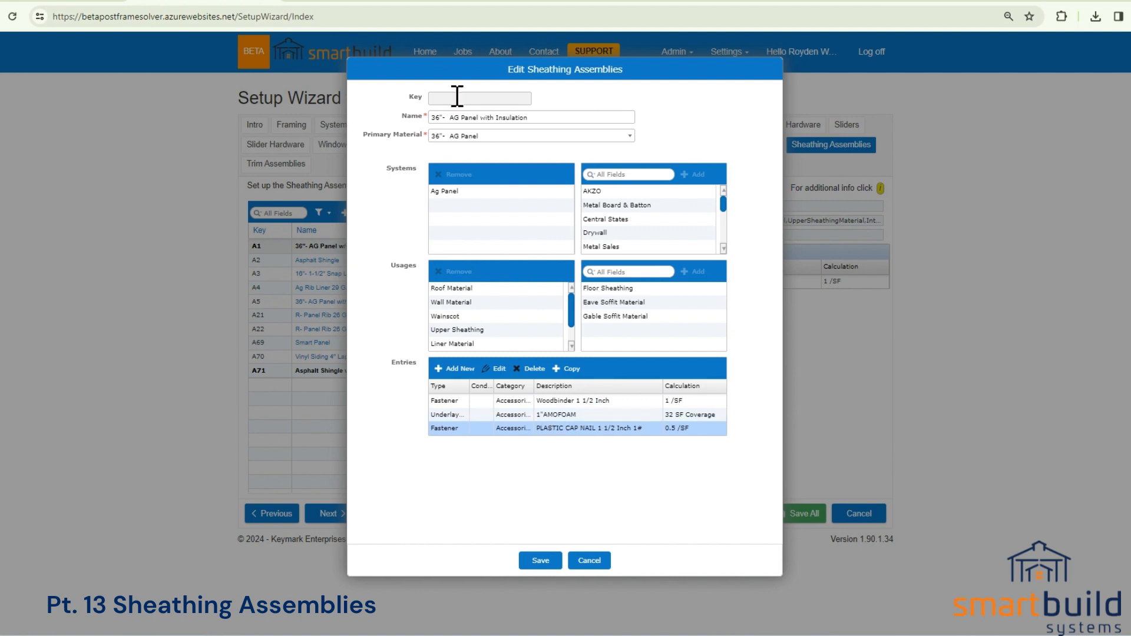
click(538, 561)
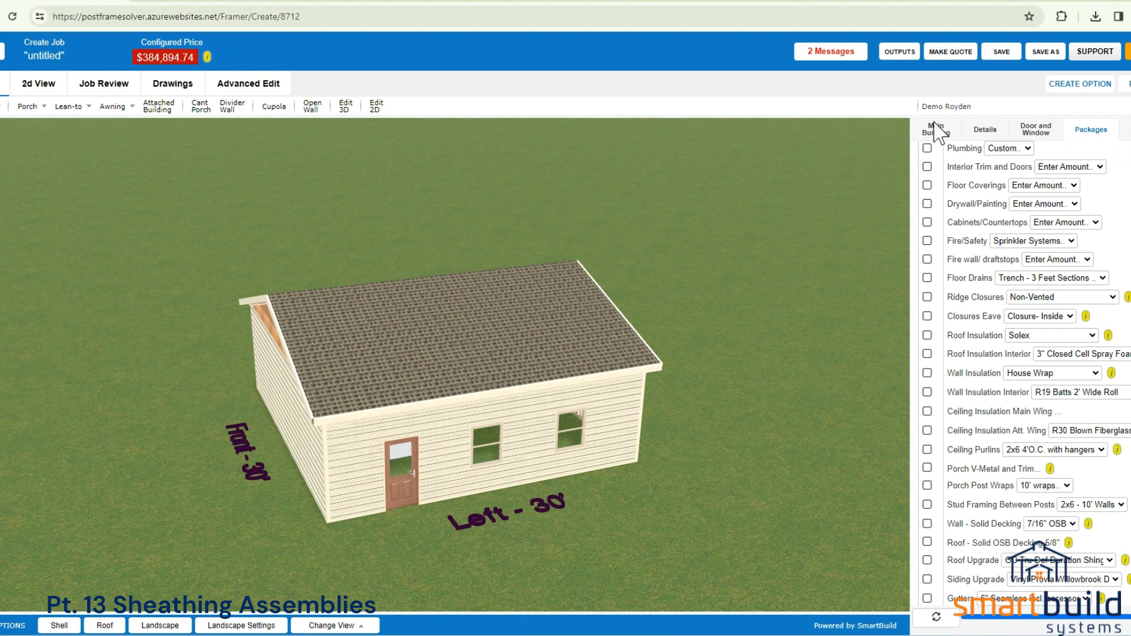
Step: Examine the roof and wall product system choices in the untitled job and look over the Barndo1012 job's building settings
click(936, 128)
click(947, 213)
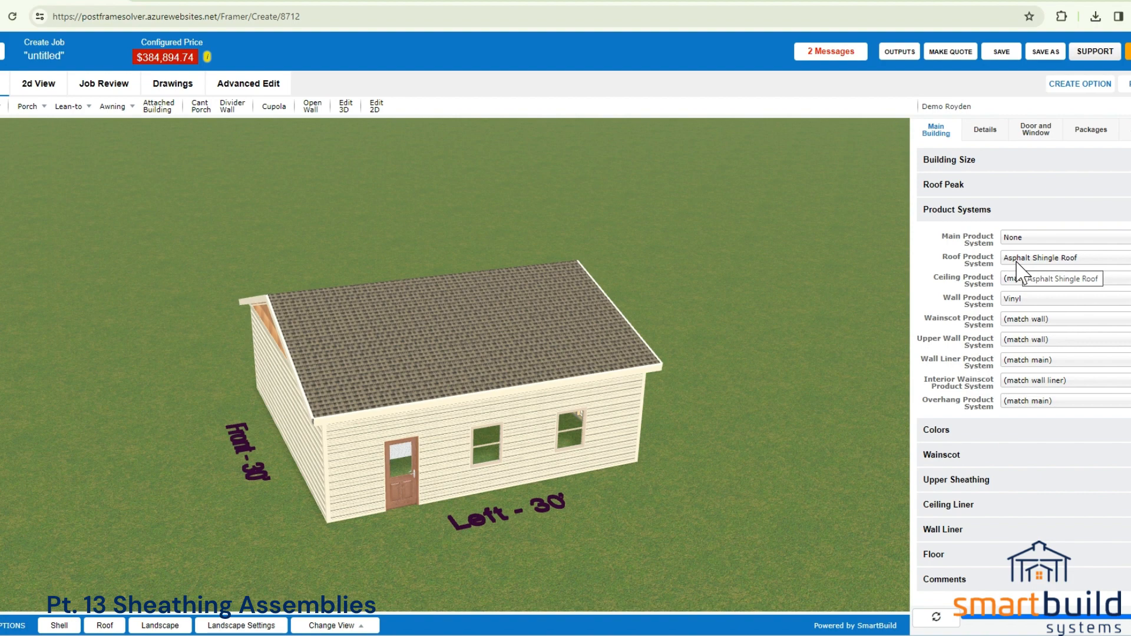
click(1012, 299)
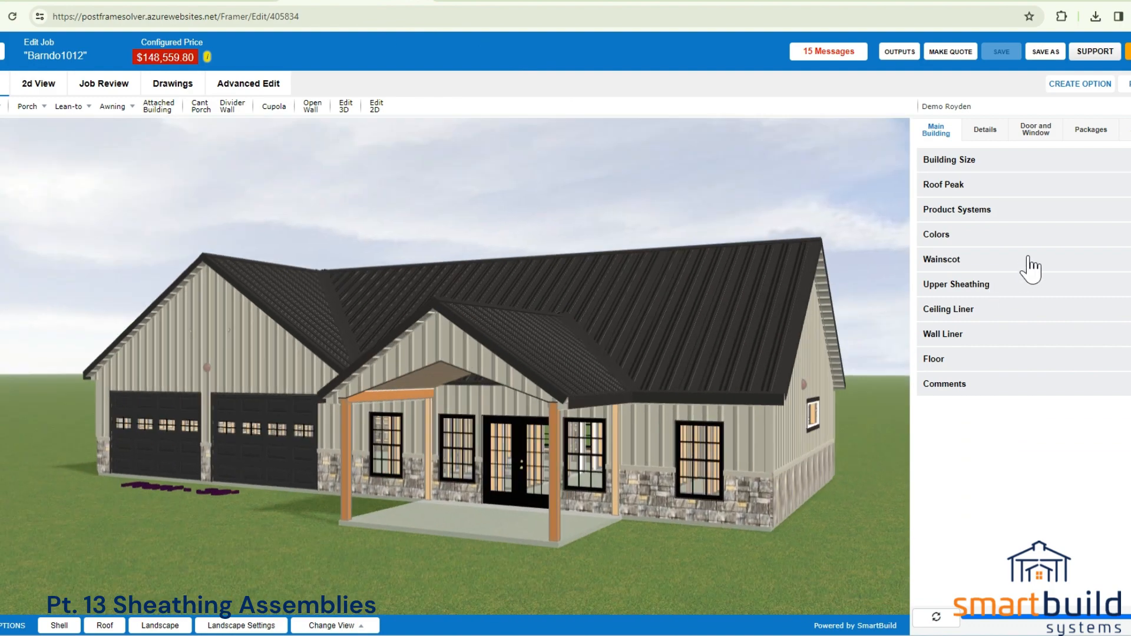
click(984, 130)
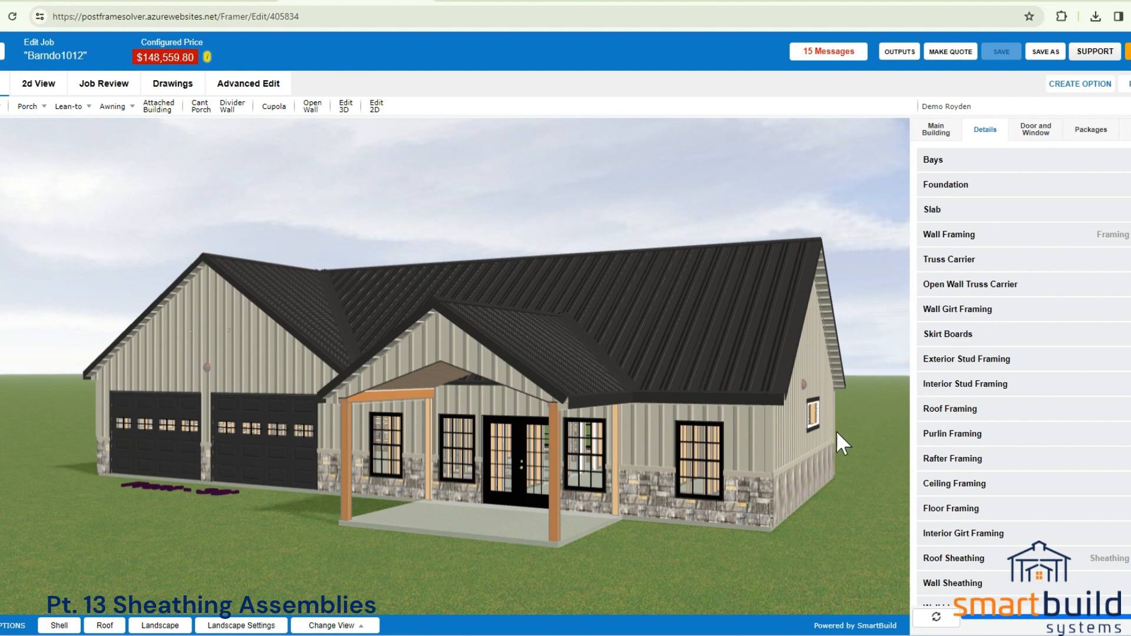
click(941, 131)
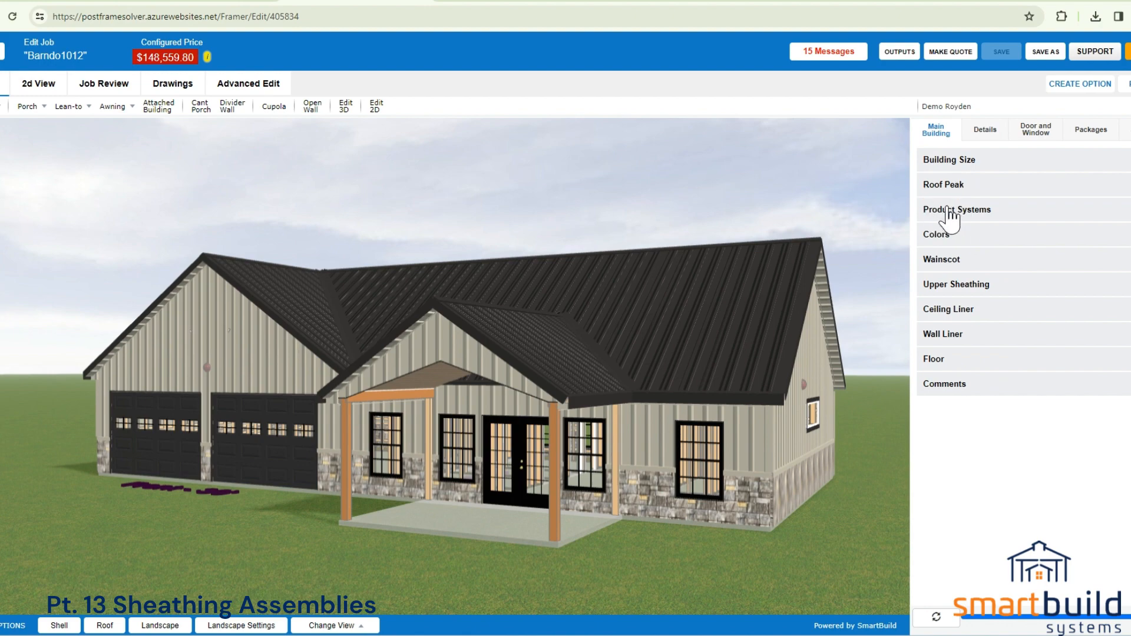
click(219, 2)
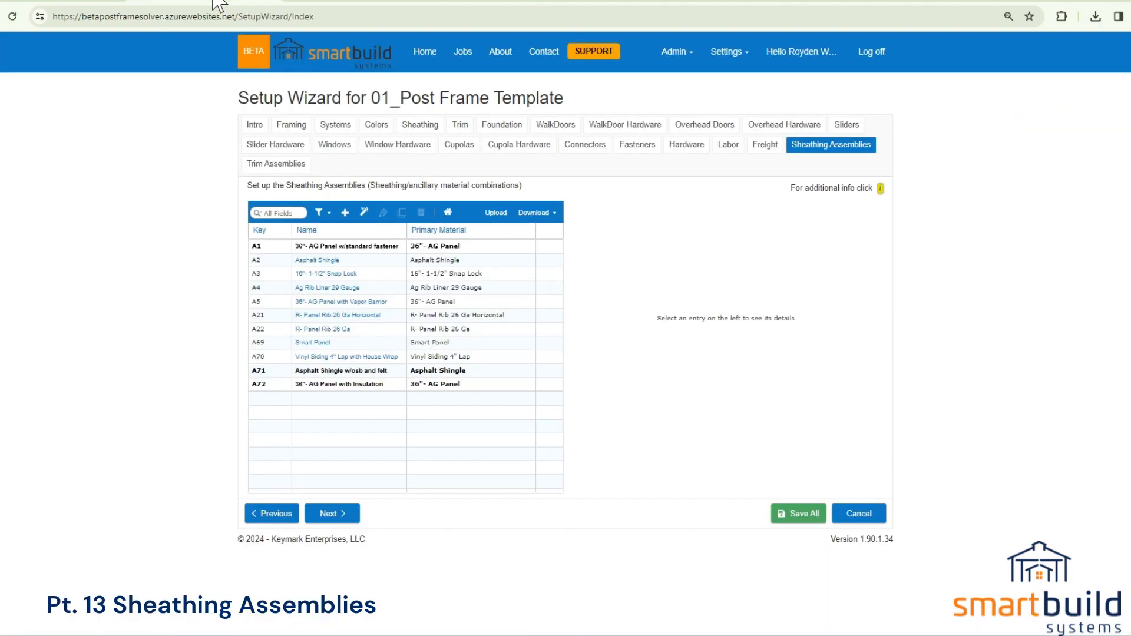
click(103, 5)
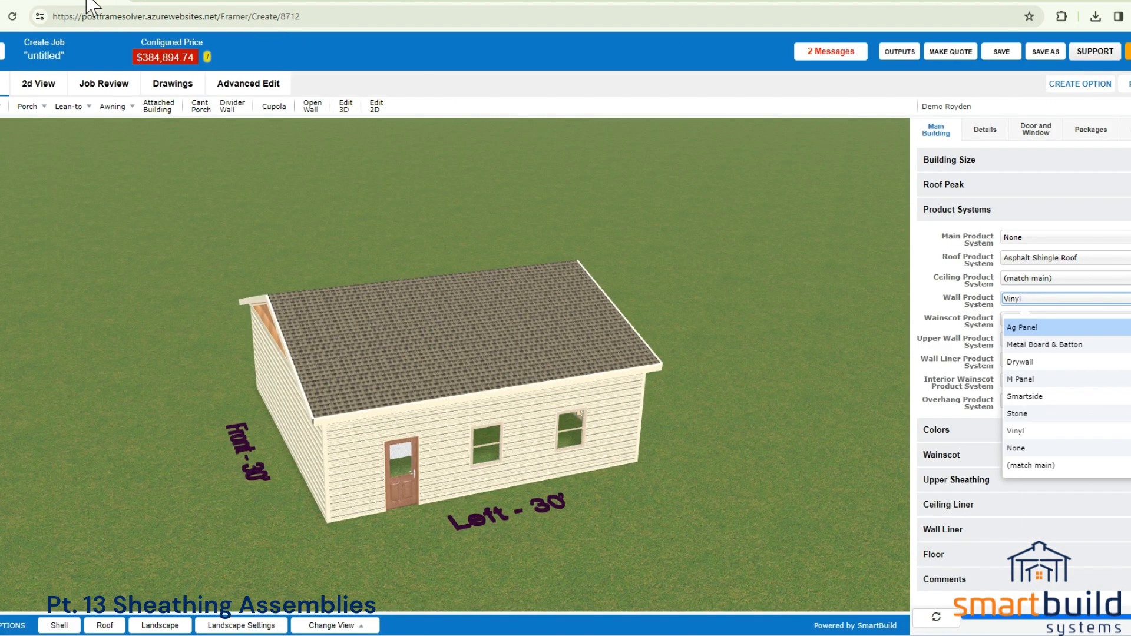
click(973, 340)
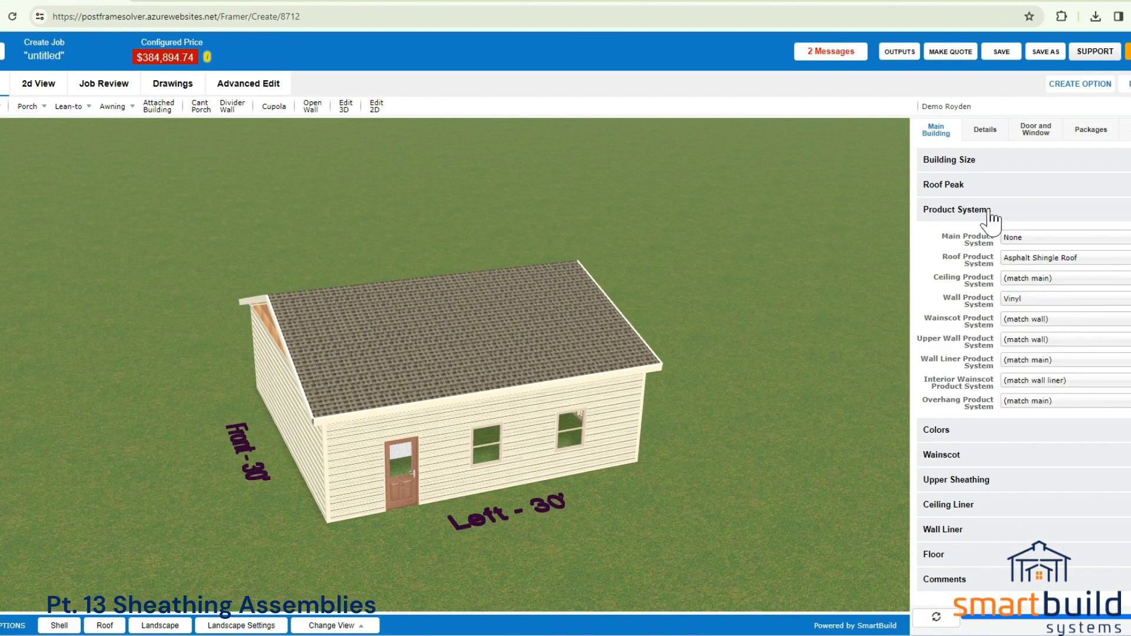
Step: Review the Wall Material choices under the untitled job's wall sheathing details and return to the Setup Wizard's sheathing assemblies list
click(981, 131)
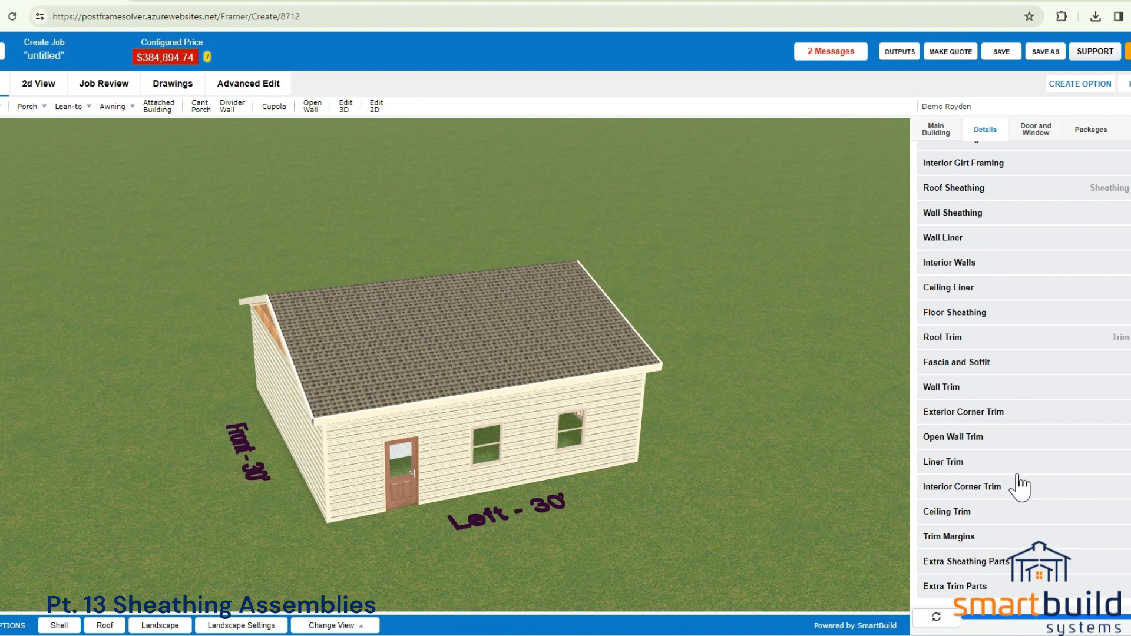
click(944, 223)
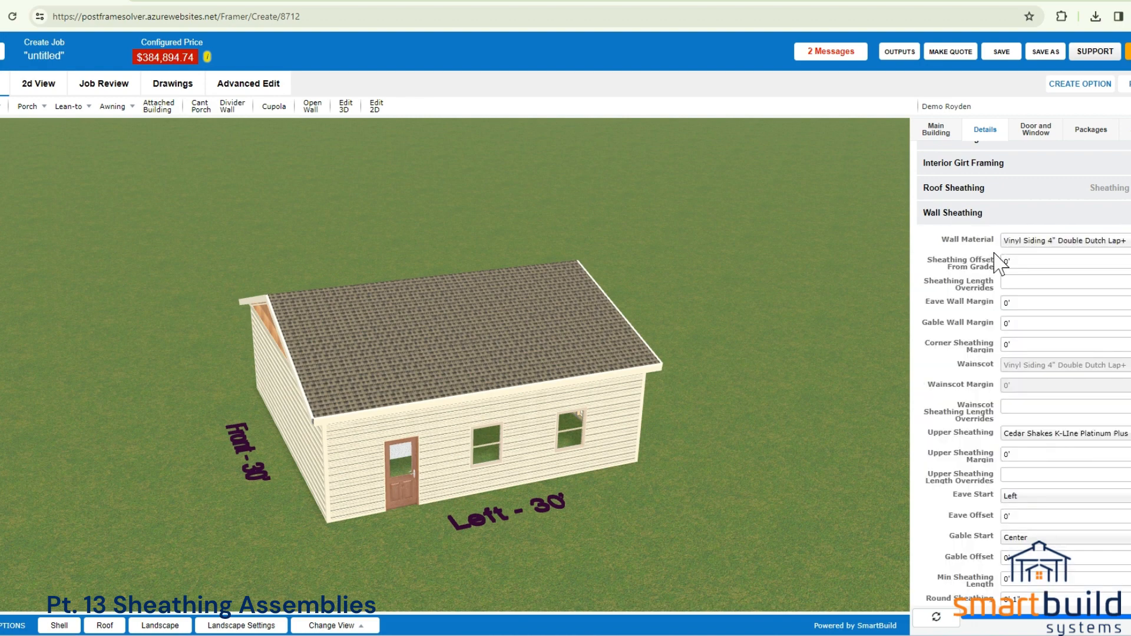
click(1028, 242)
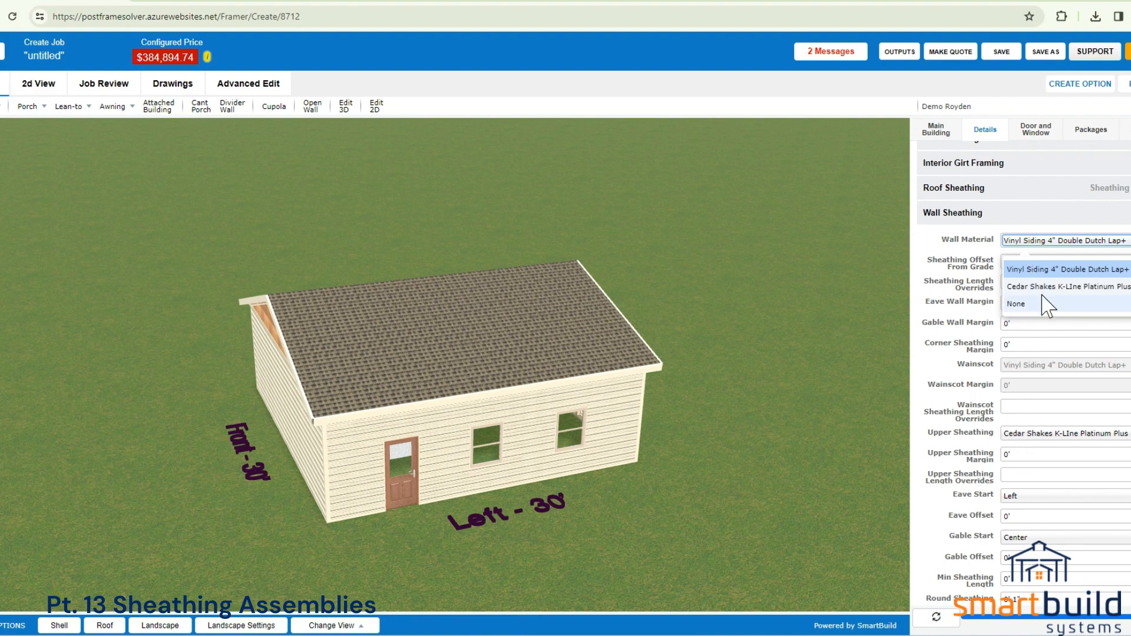
click(996, 243)
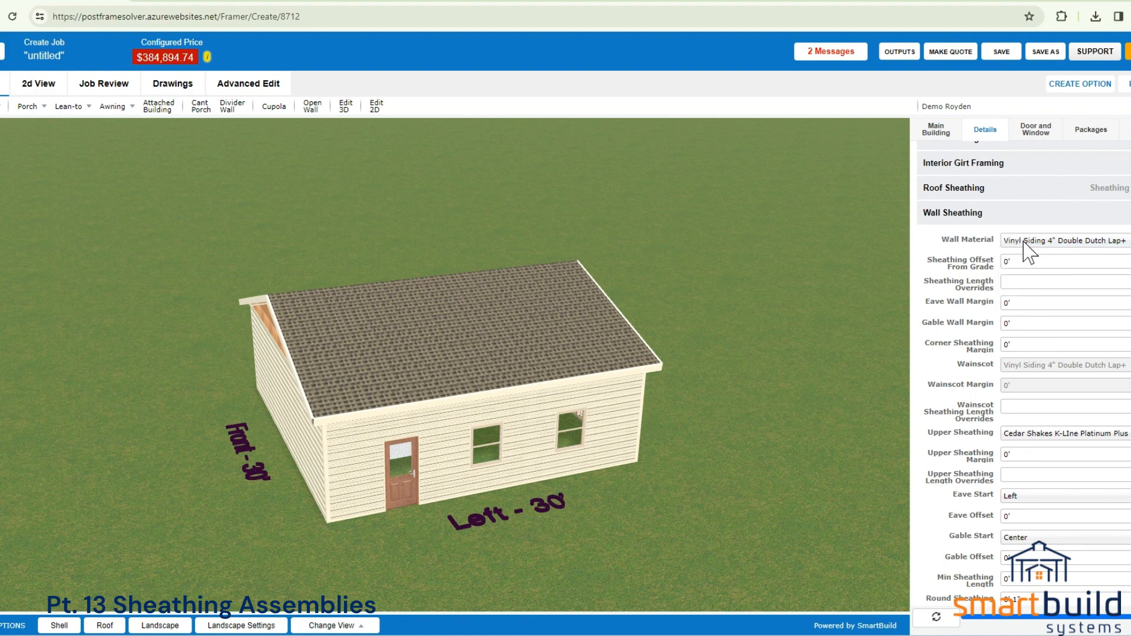
click(171, 1)
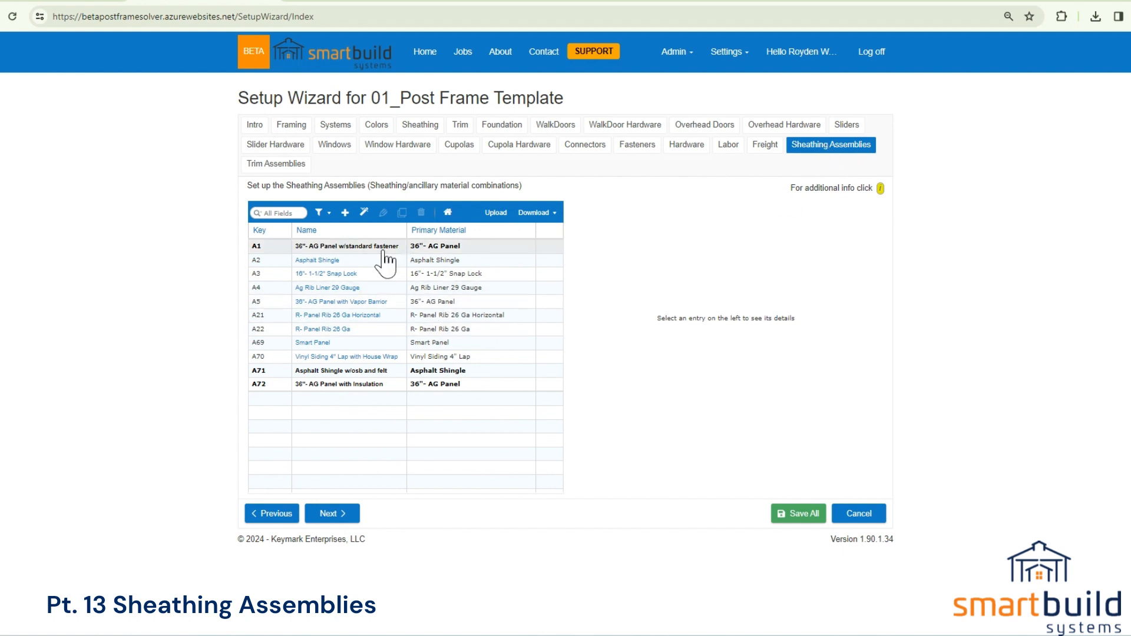
Step: In the Barndo1012 job, open porch roof panel ROOF-6 for individual editing from the advanced roof layout
click(352, 4)
drag(646, 261, 668, 294)
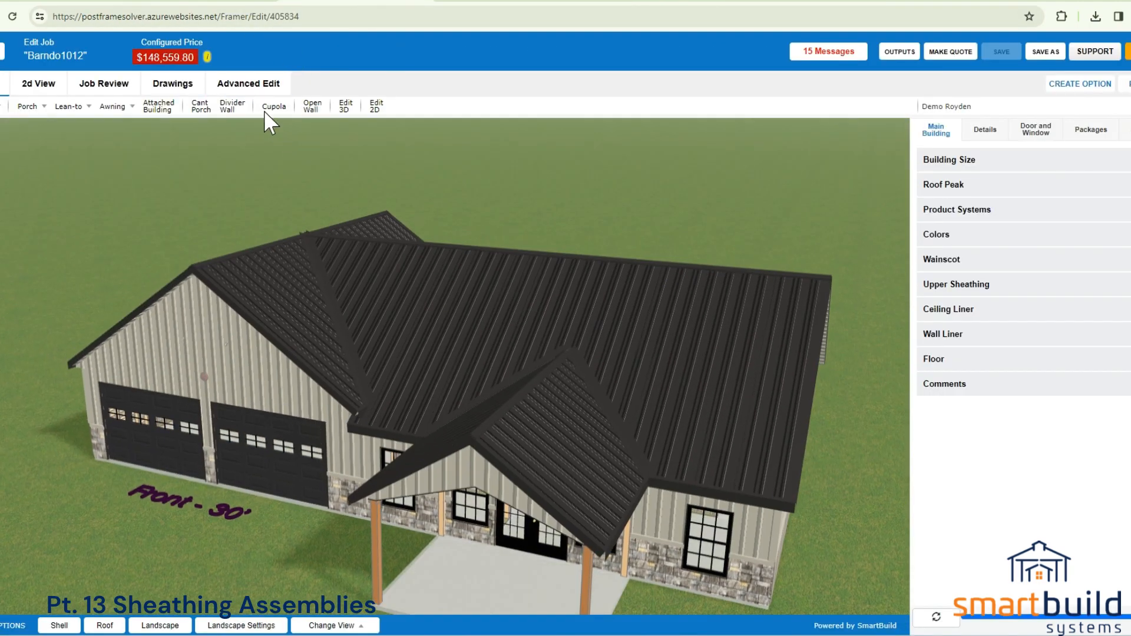
click(237, 88)
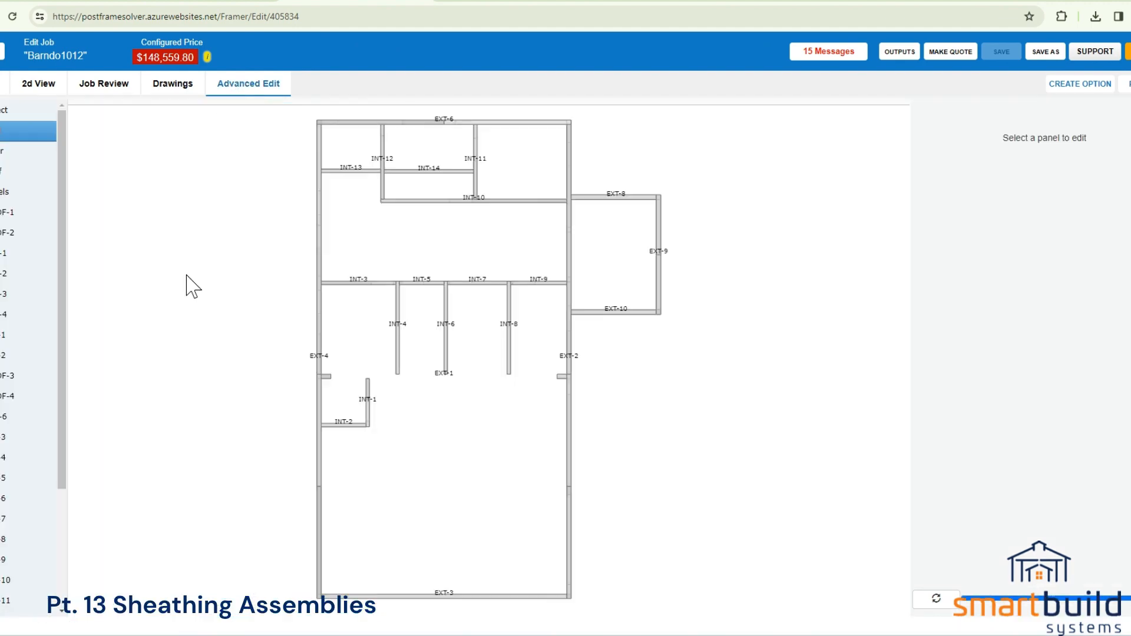
click(7, 174)
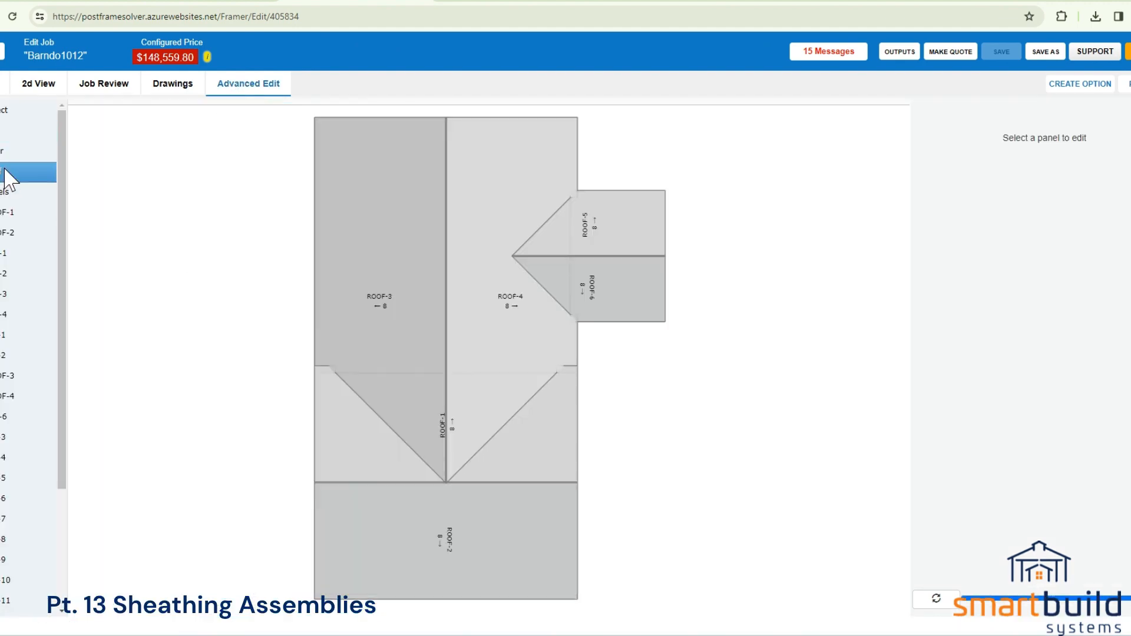
drag(750, 525, 554, 465)
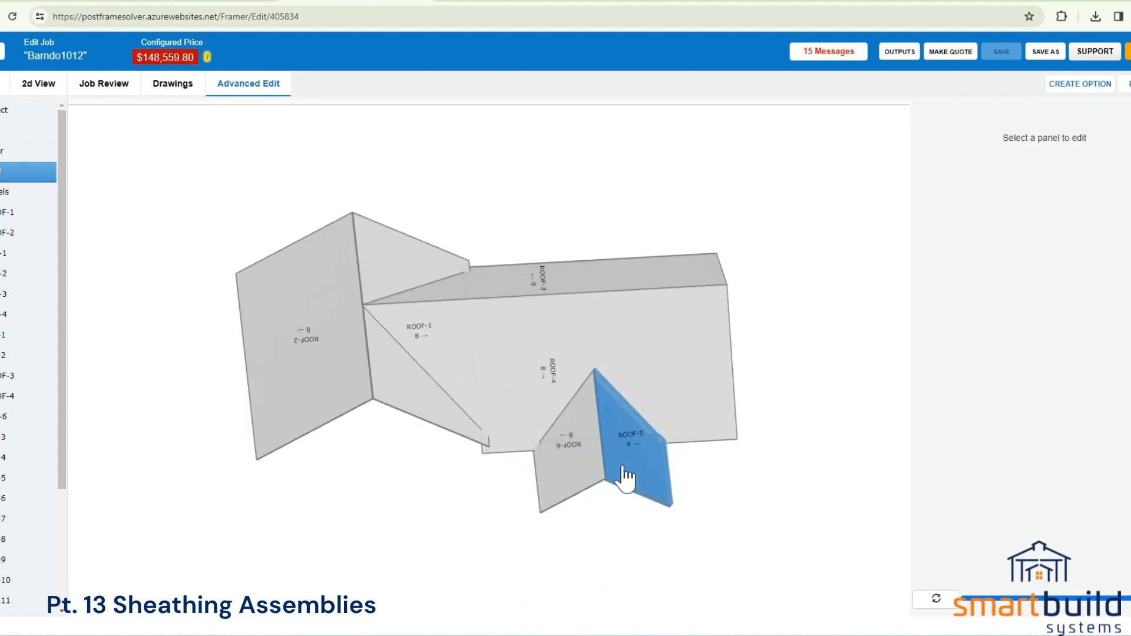
click(575, 468)
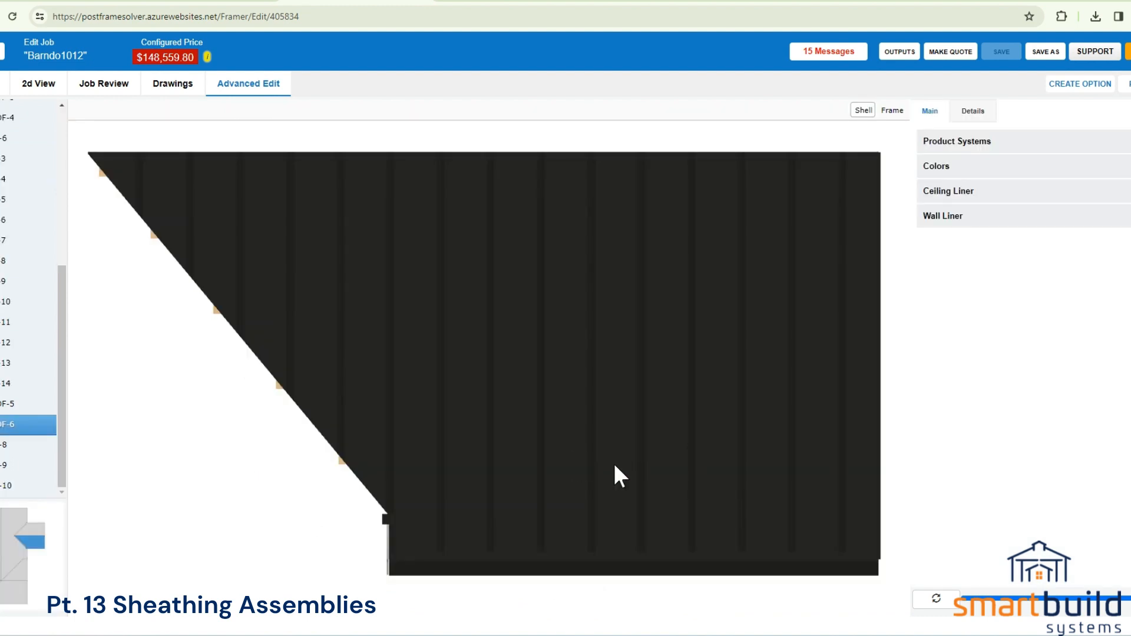
Step: Review the Roof Material choices under the ROOF-6 panel's roof sheathing details and return to the building's 3D view
click(973, 112)
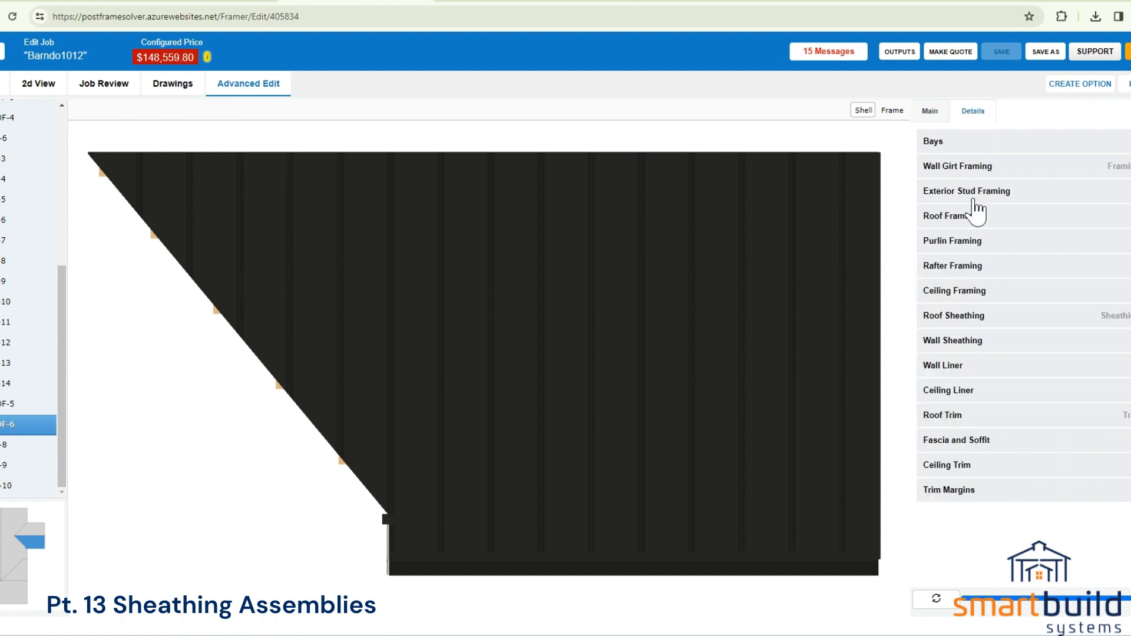
click(959, 318)
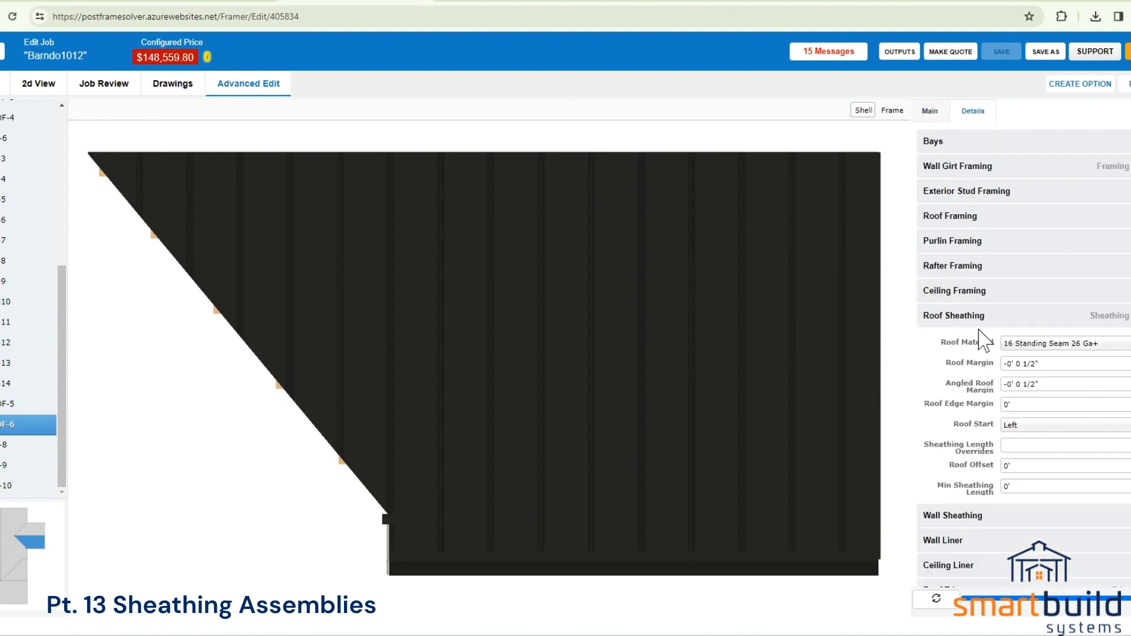
click(1031, 344)
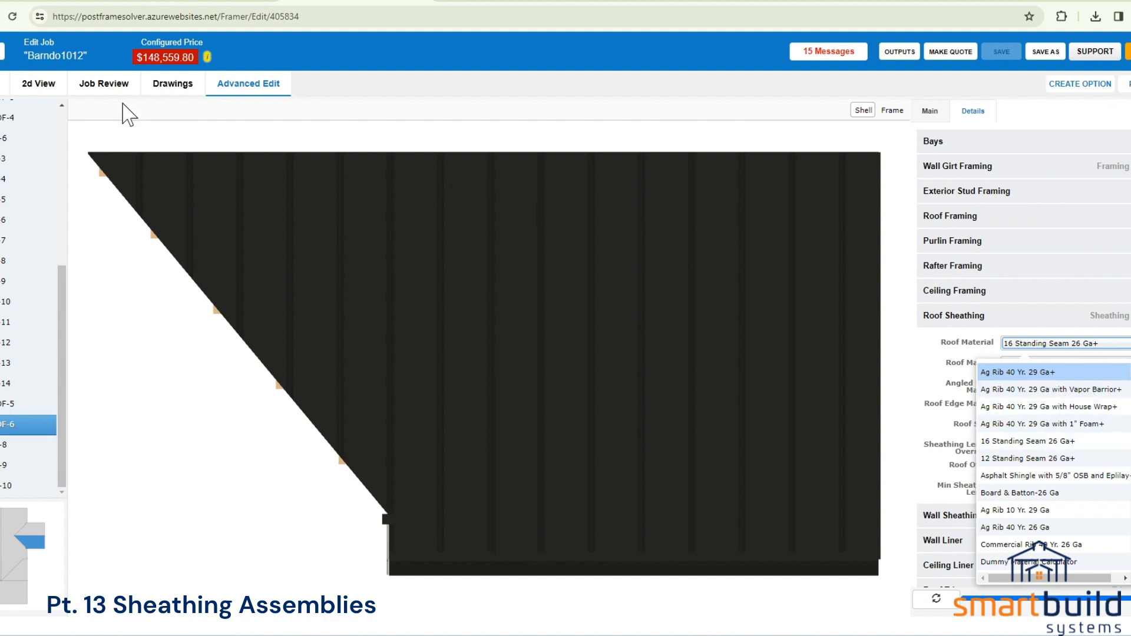
click(3, 84)
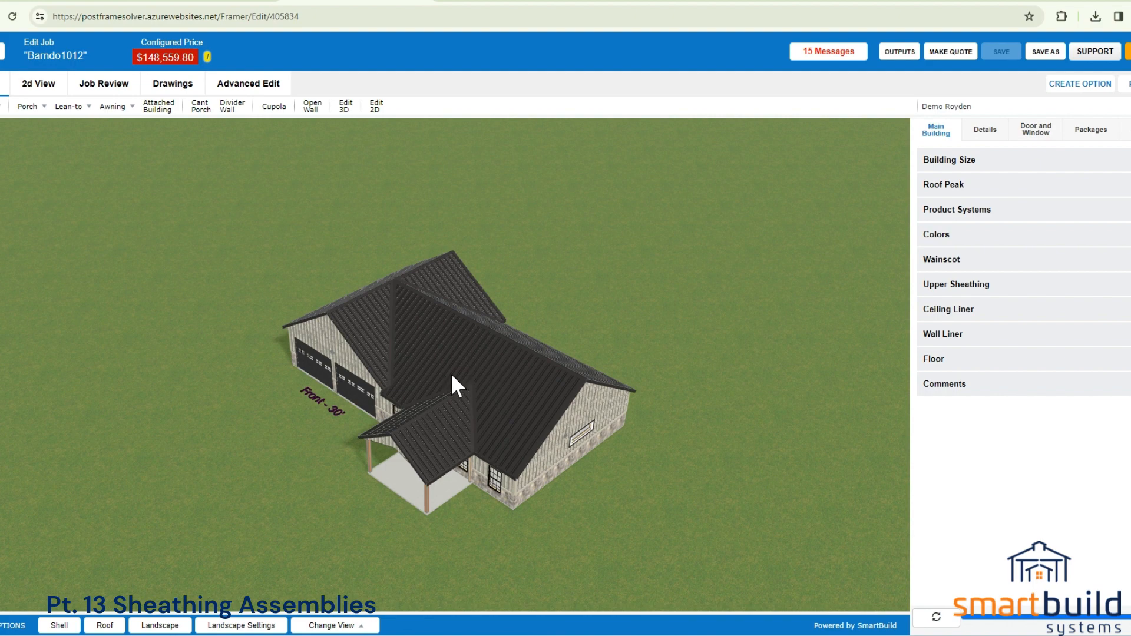
drag(451, 373, 539, 359)
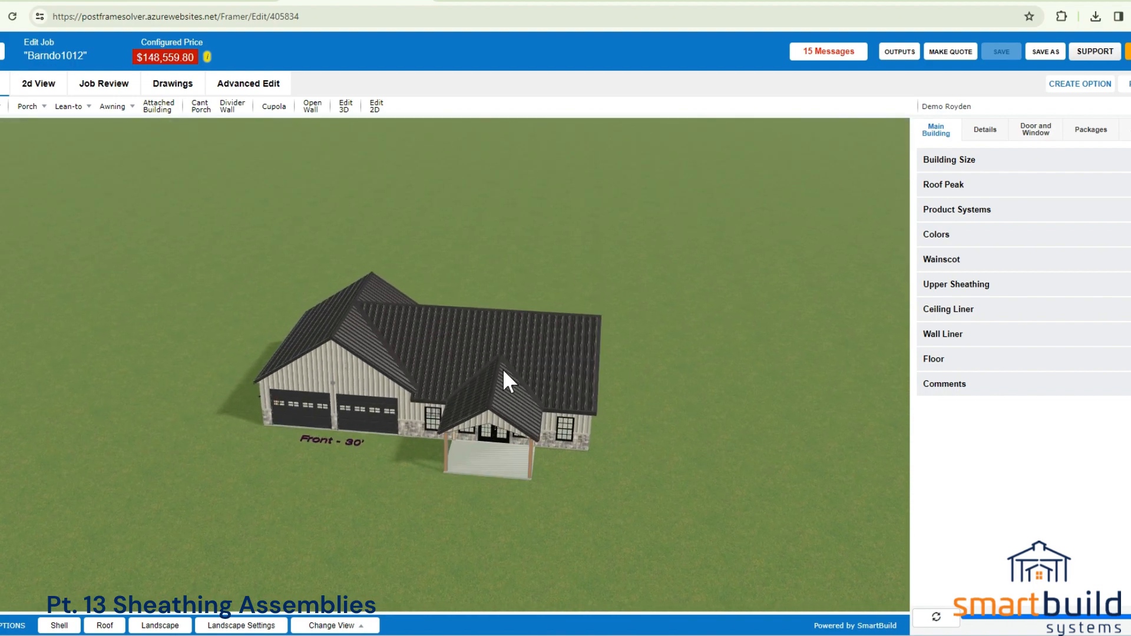